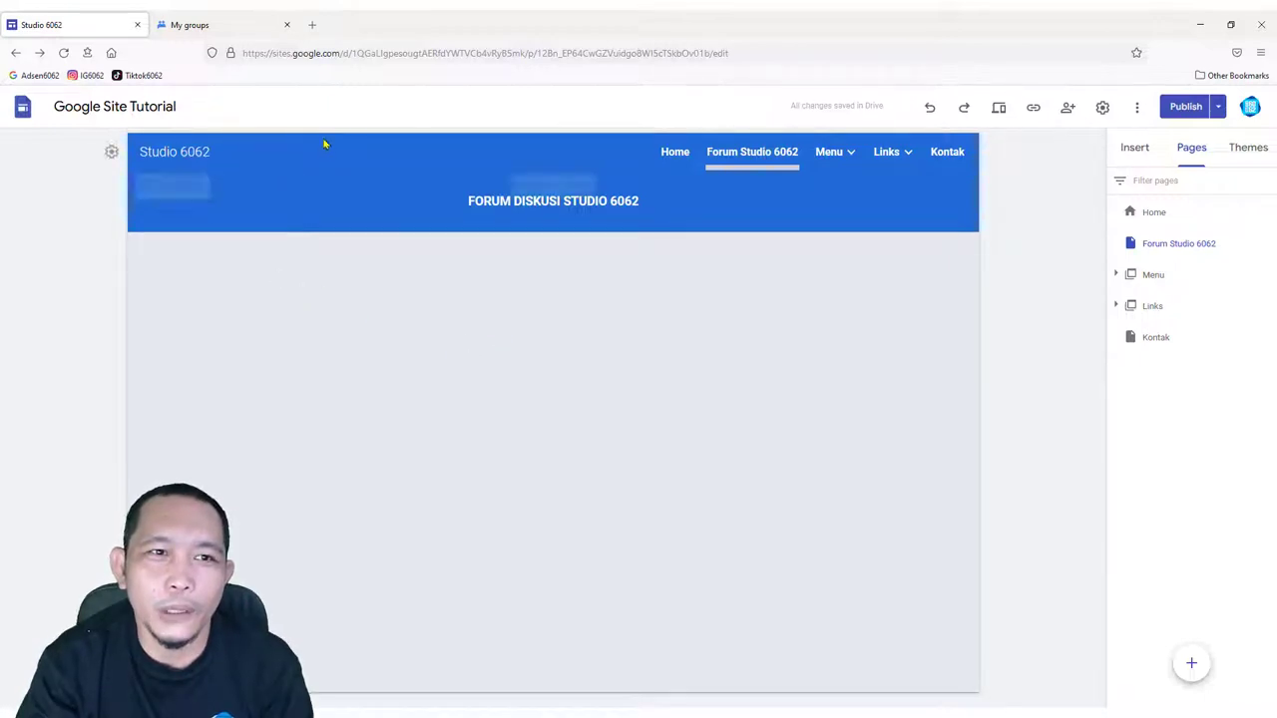
Switch to the Google Groups page and open an additional blank browser tab behind it
{"action": "left_click", "coordinate": [210, 26]}
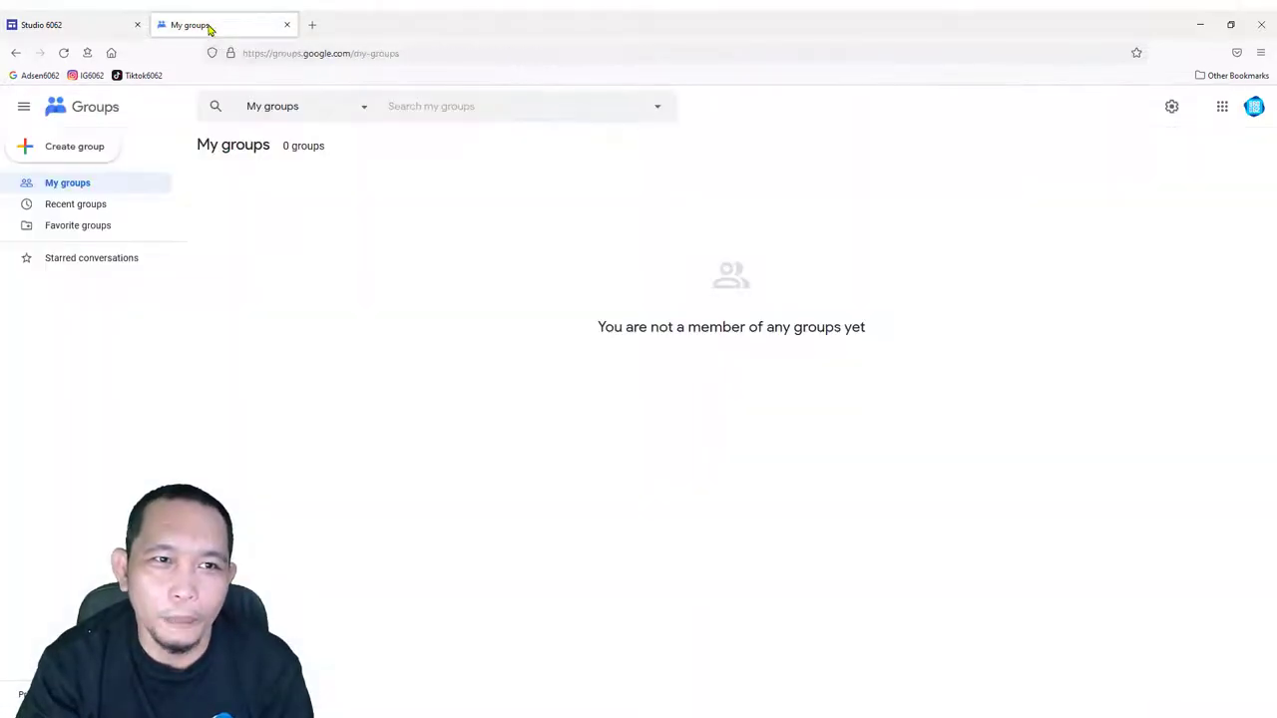
{"action": "left_click", "coordinate": [311, 25]}
{"action": "left_click", "coordinate": [236, 24]}
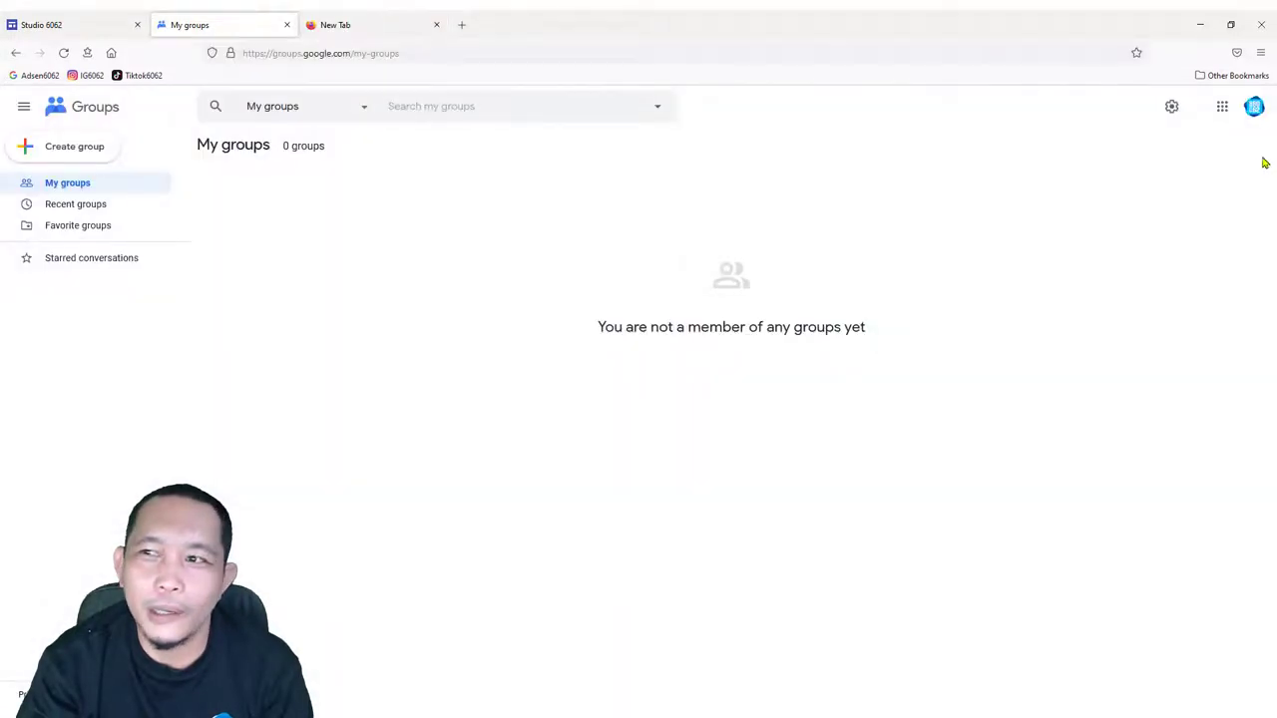
{"action": "left_click", "coordinate": [1222, 105]}
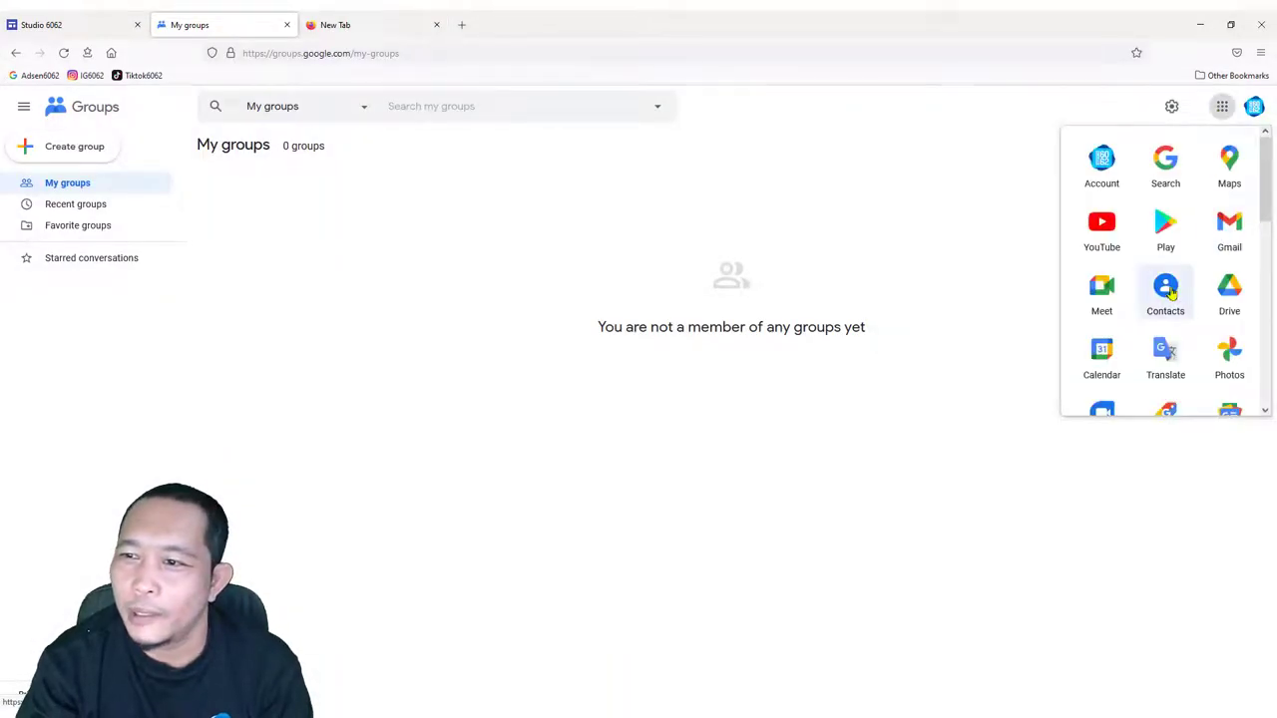
{"action": "left_click_drag", "start_coordinate": [1264, 188], "coordinate": [333, 120]}
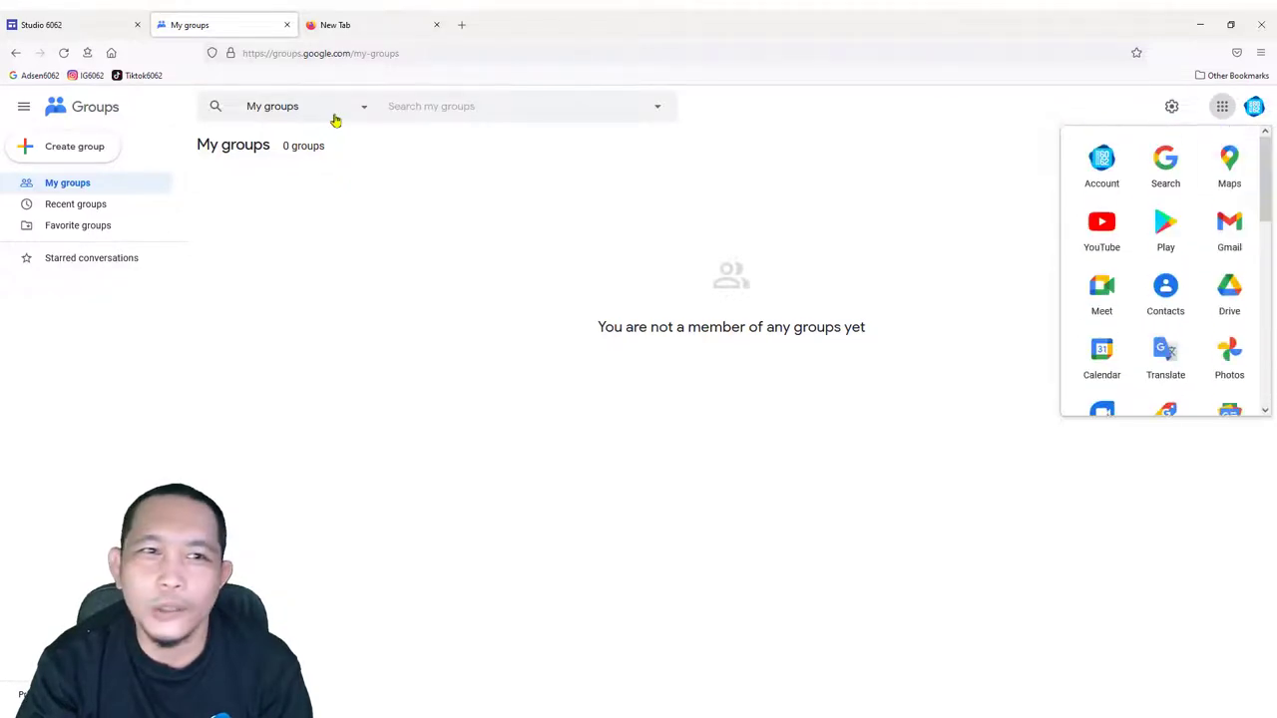
{"action": "left_click", "coordinate": [289, 54]}
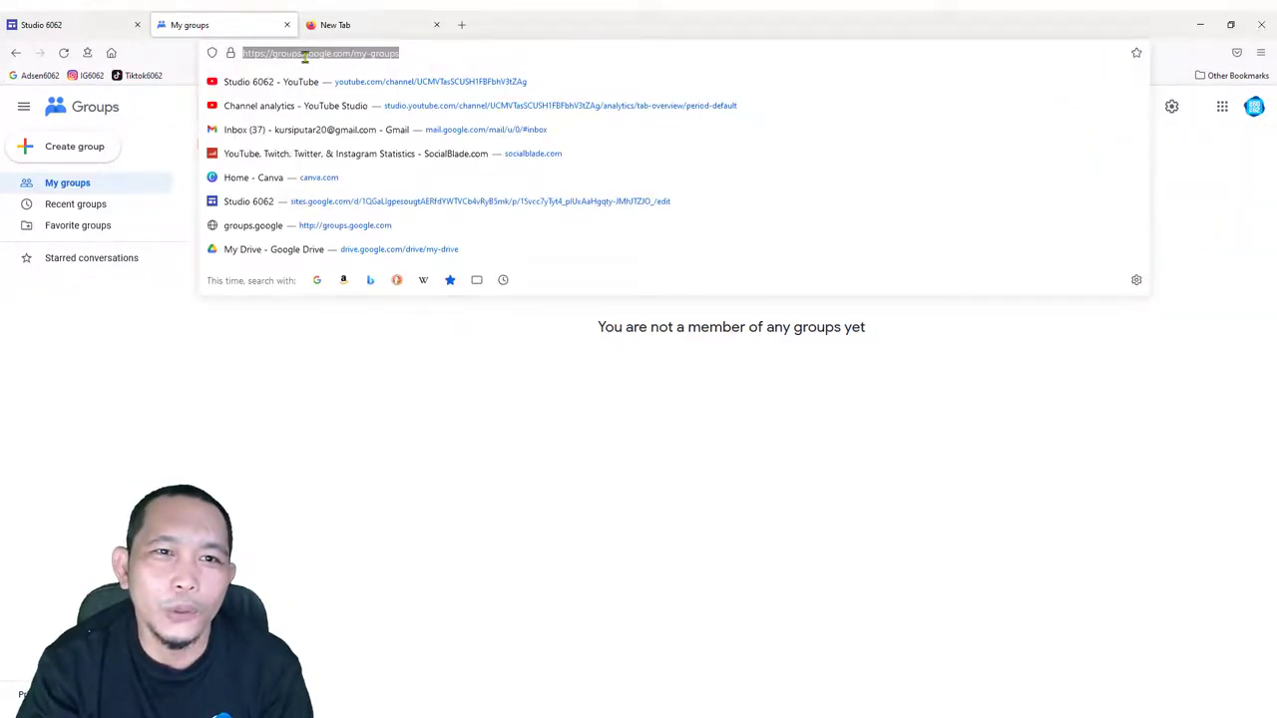
{"action": "left_click", "coordinate": [304, 56]}
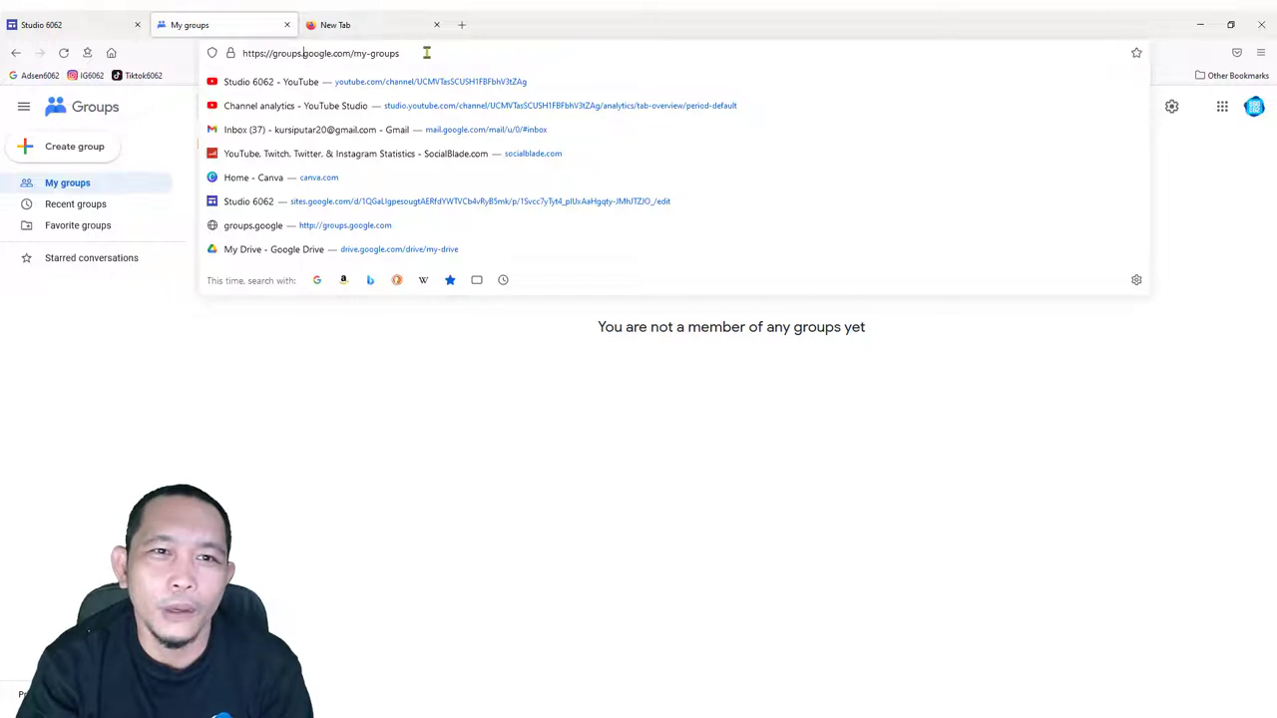
{"action": "left_click", "coordinate": [370, 417]}
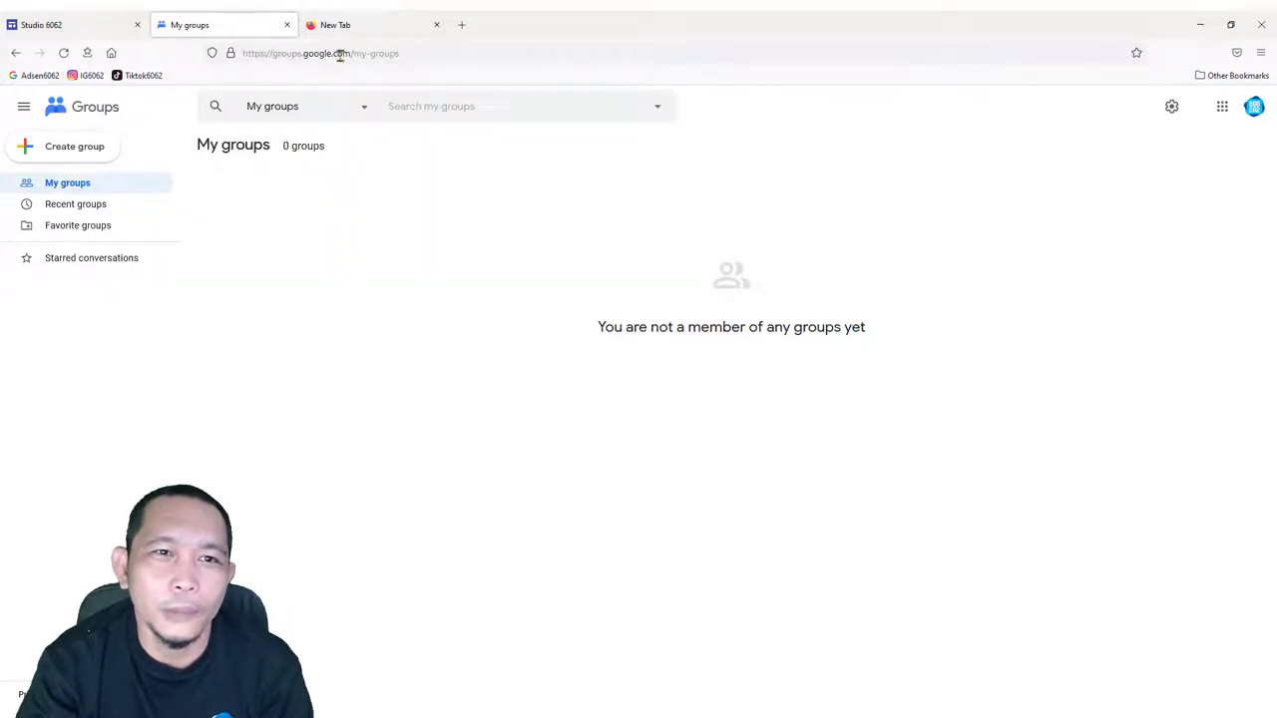
Load the address groups.google.com without the /my-groups path
{"action": "left_click_drag", "start_coordinate": [350, 52], "coordinate": [459, 66]}
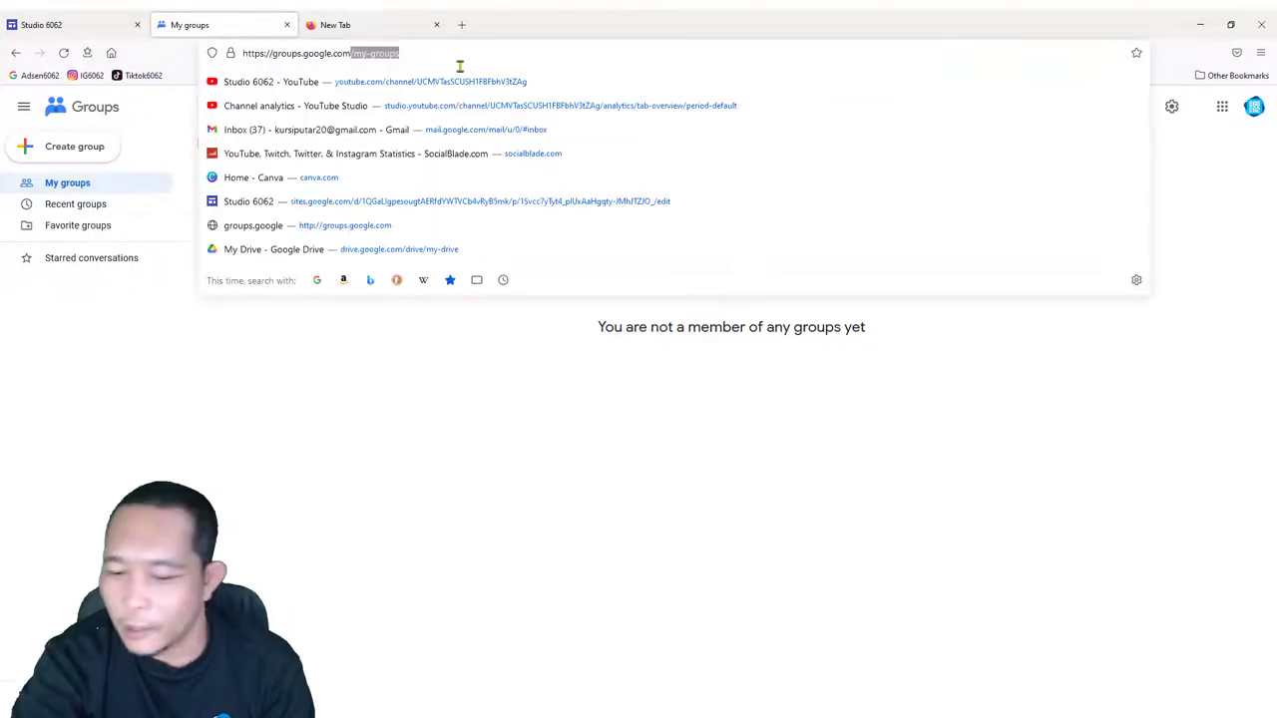
{"action": "key", "text": "BackSpace"}
{"action": "key", "text": "Return"}
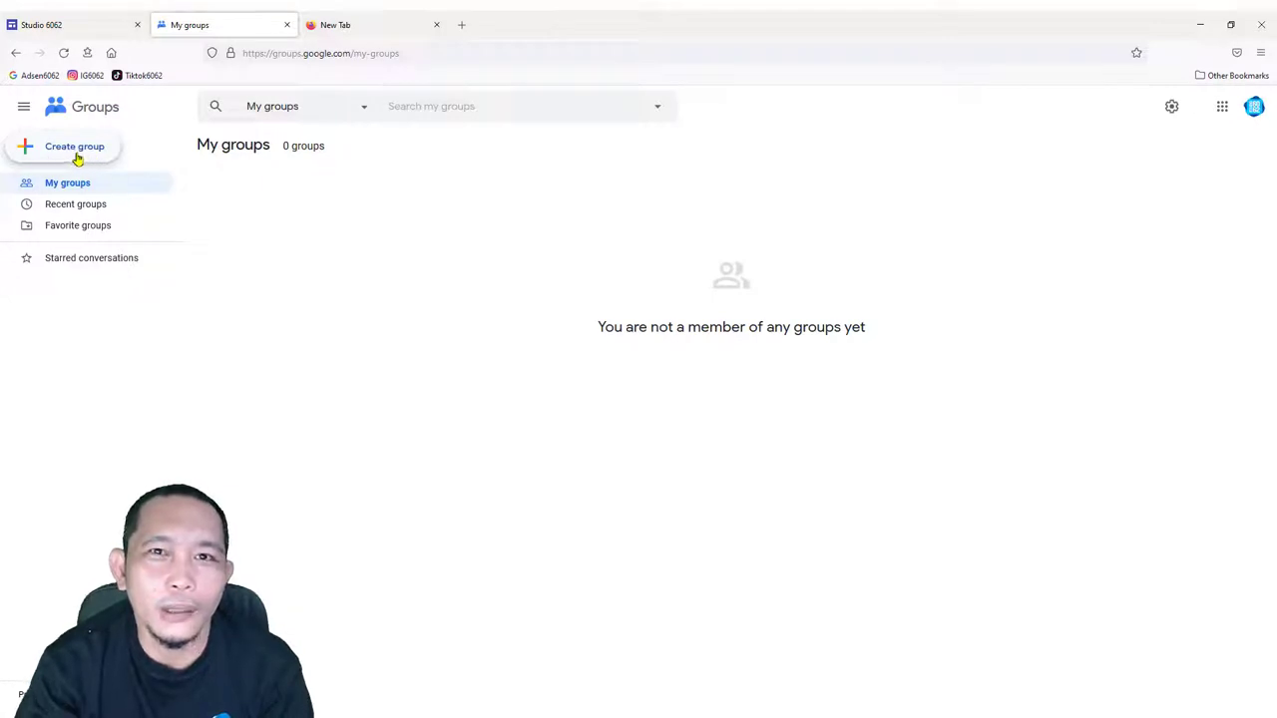
Start creating a new group and name it Forum Studio 6062
{"action": "left_click", "coordinate": [77, 151]}
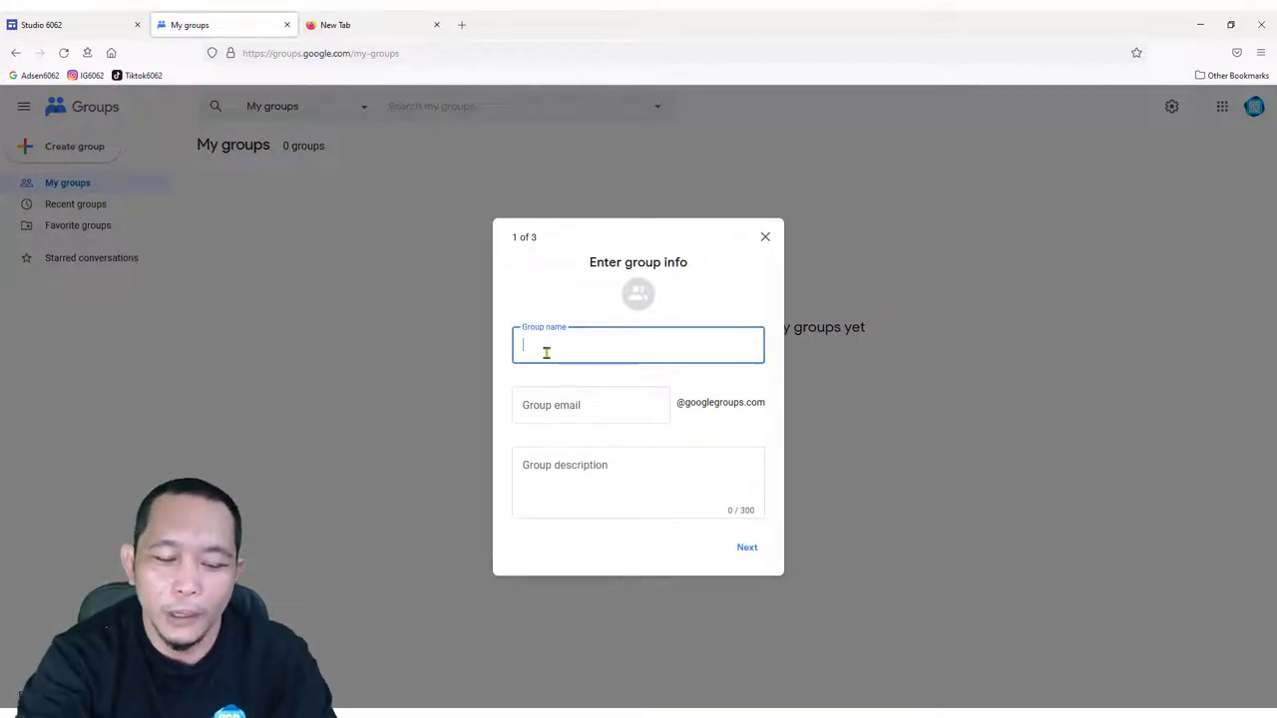
{"action": "type", "text": "f"}
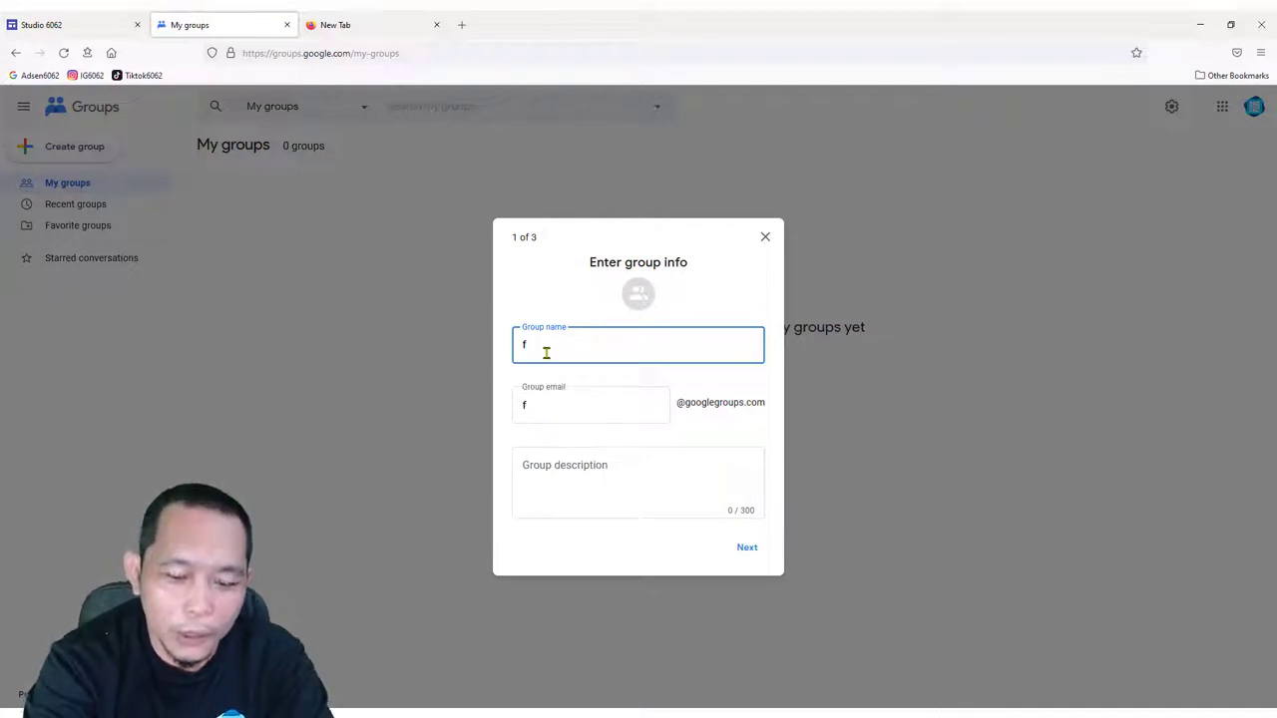
{"action": "type", "text": "OR"}
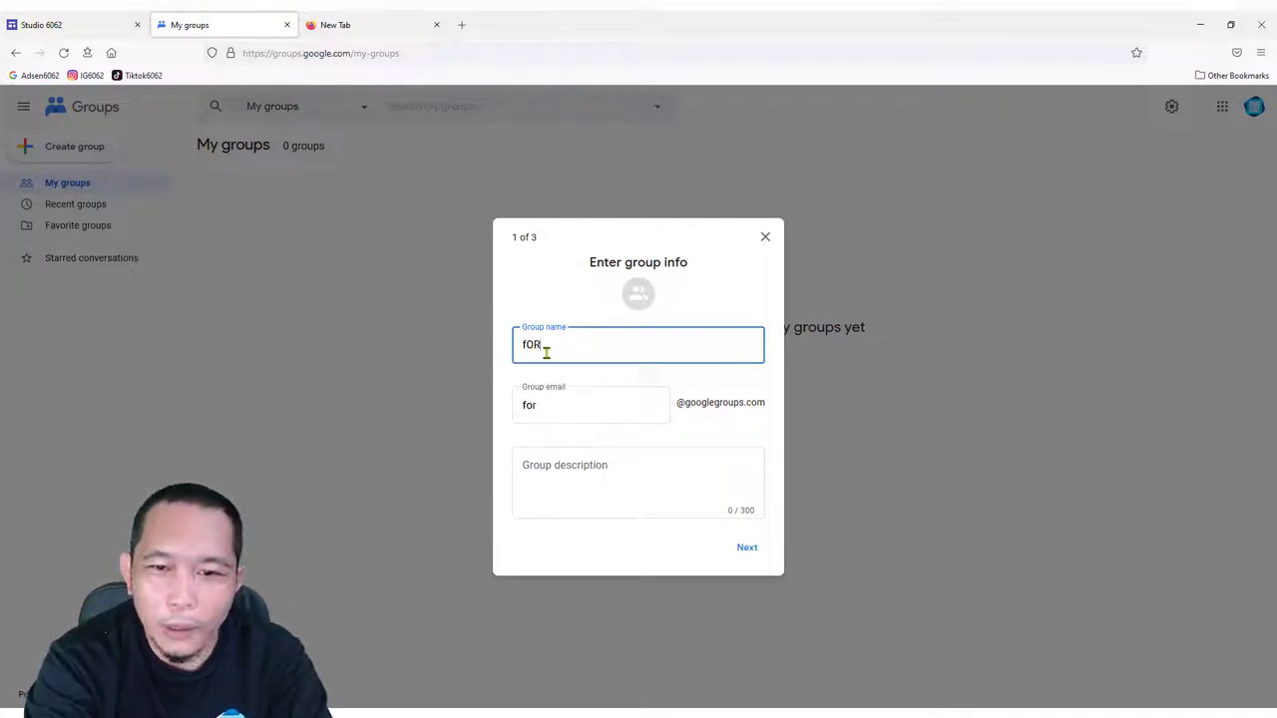
{"action": "key", "text": "BackSpace"}
{"action": "key", "text": "BackSpace"}
{"action": "key", "text": "BackSpace"}
{"action": "type", "text": "Forum Studio 6062"}
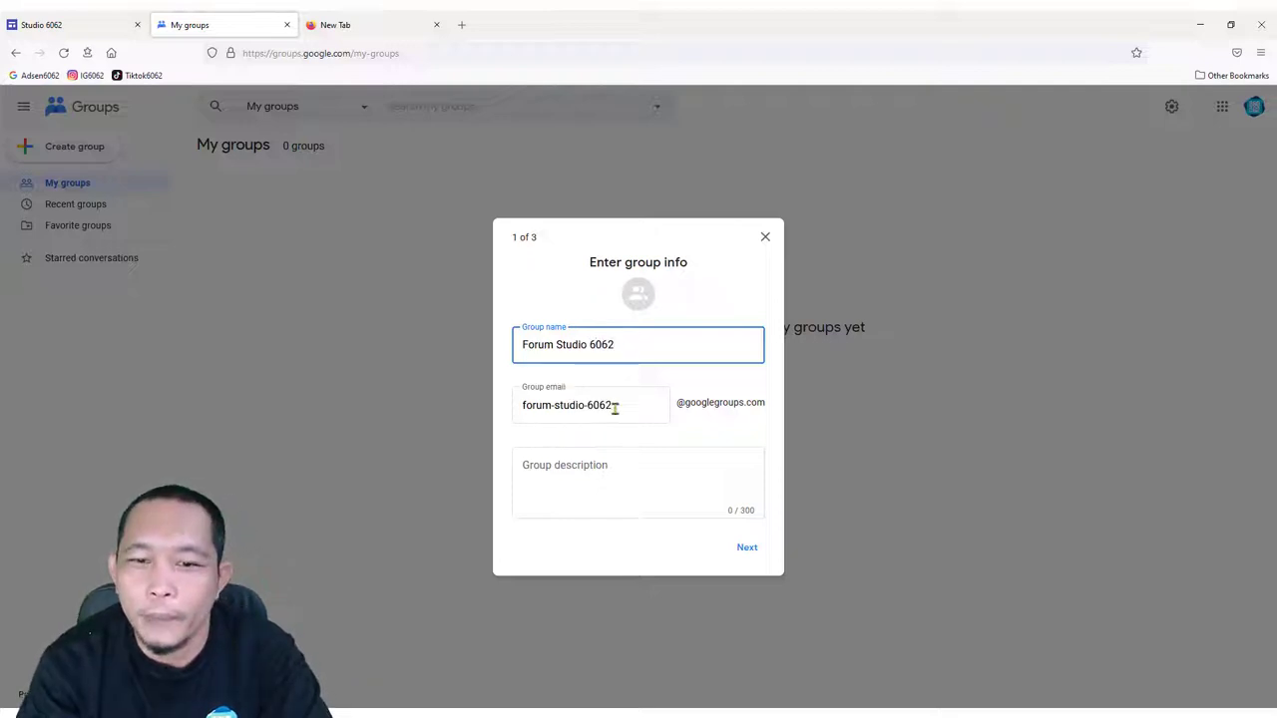
Keep the suggested group email, leave the group description blank and continue to the privacy settings
{"action": "left_click_drag", "start_coordinate": [642, 405], "coordinate": [518, 405]}
{"action": "left_click", "coordinate": [560, 407]}
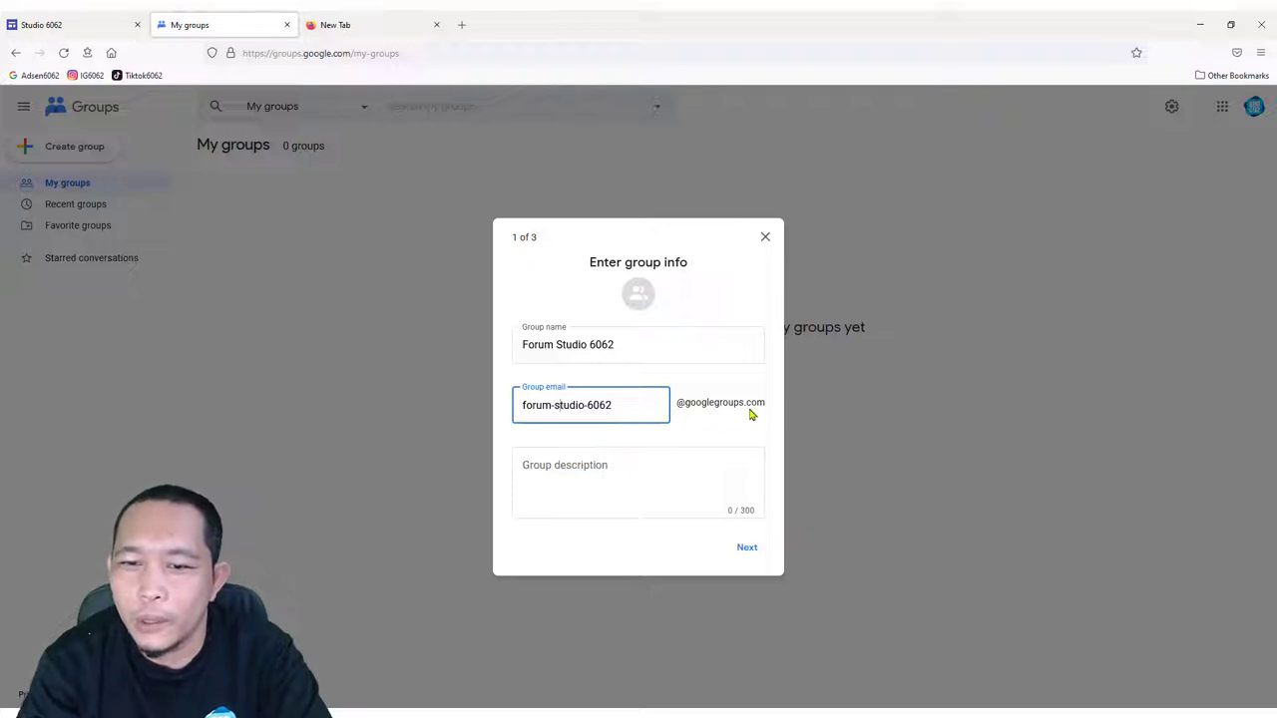
{"action": "left_click", "coordinate": [561, 469]}
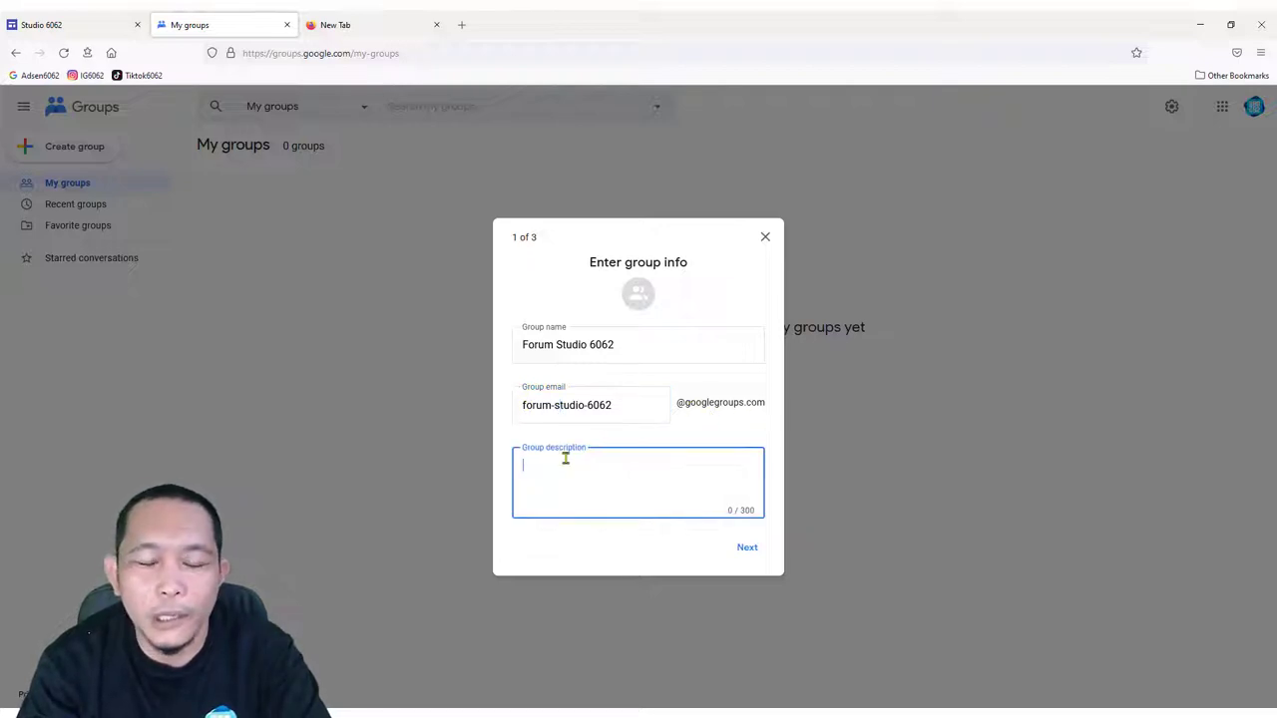
{"action": "left_click", "coordinate": [747, 549]}
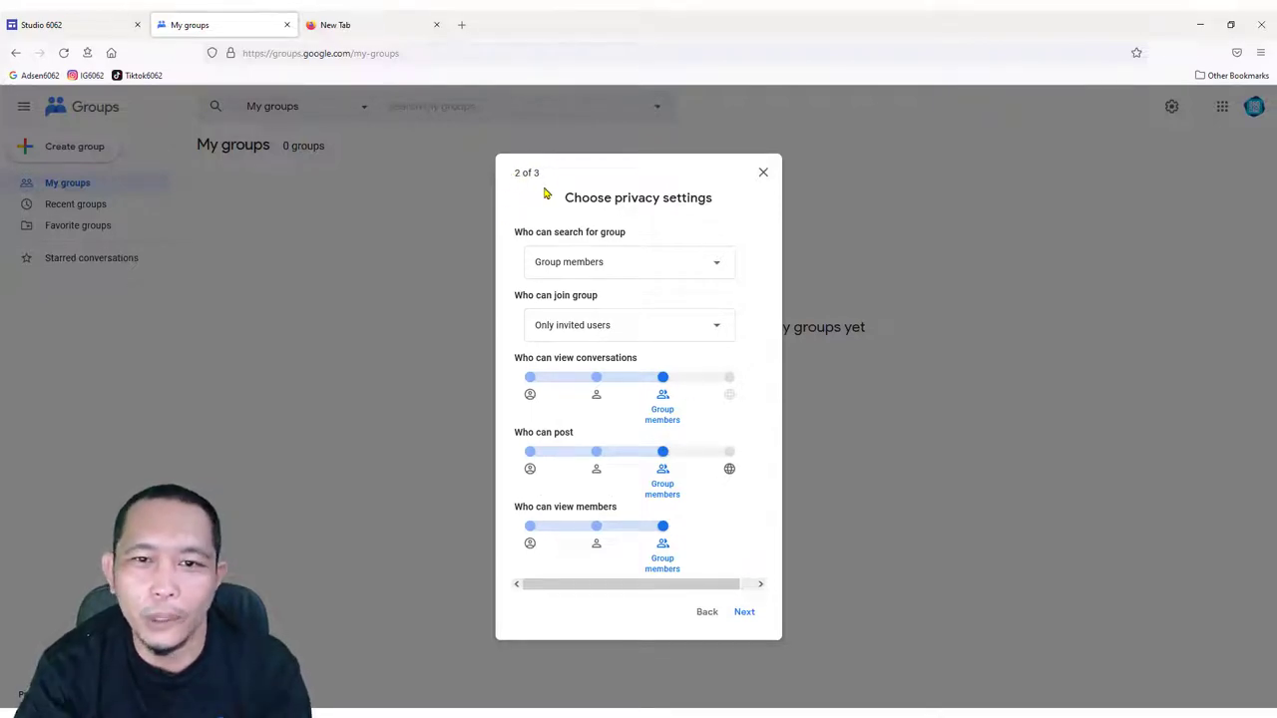
Let anyone on the web search for the group and set who can join to Anyone can join
{"action": "left_click_drag", "start_coordinate": [516, 234], "coordinate": [641, 236]}
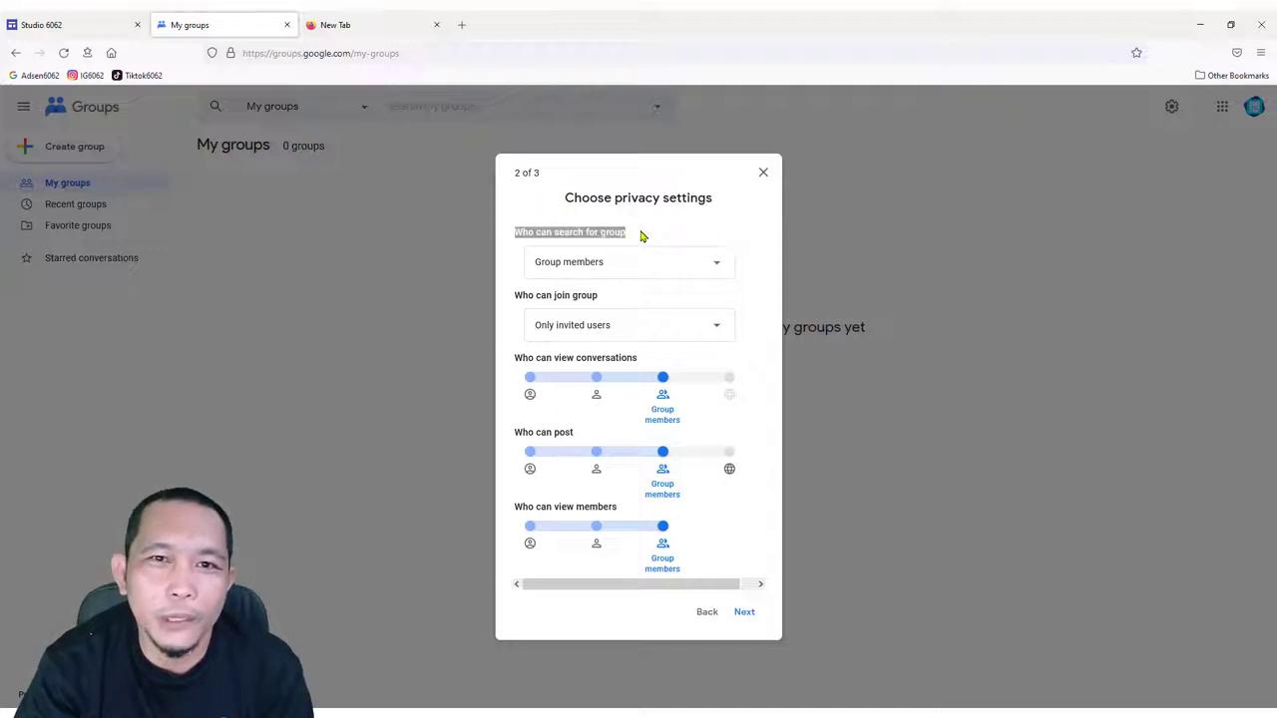
{"action": "left_click", "coordinate": [719, 267]}
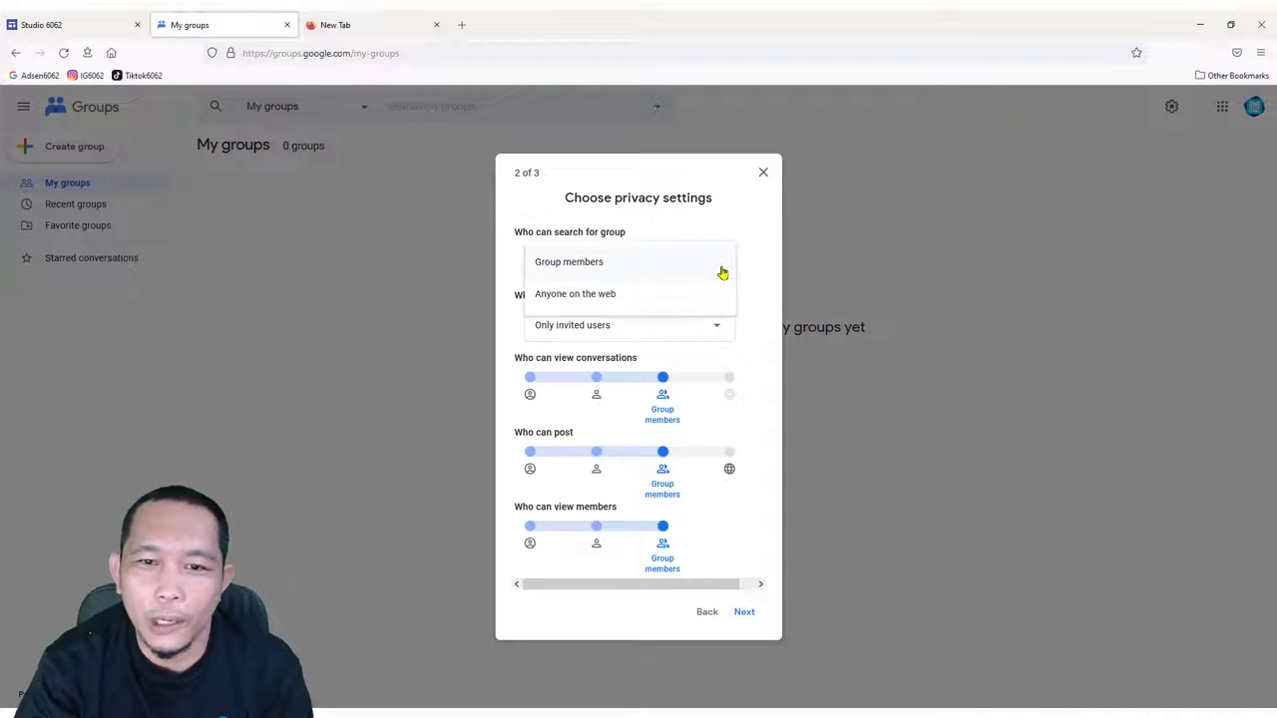
{"action": "left_click", "coordinate": [594, 299]}
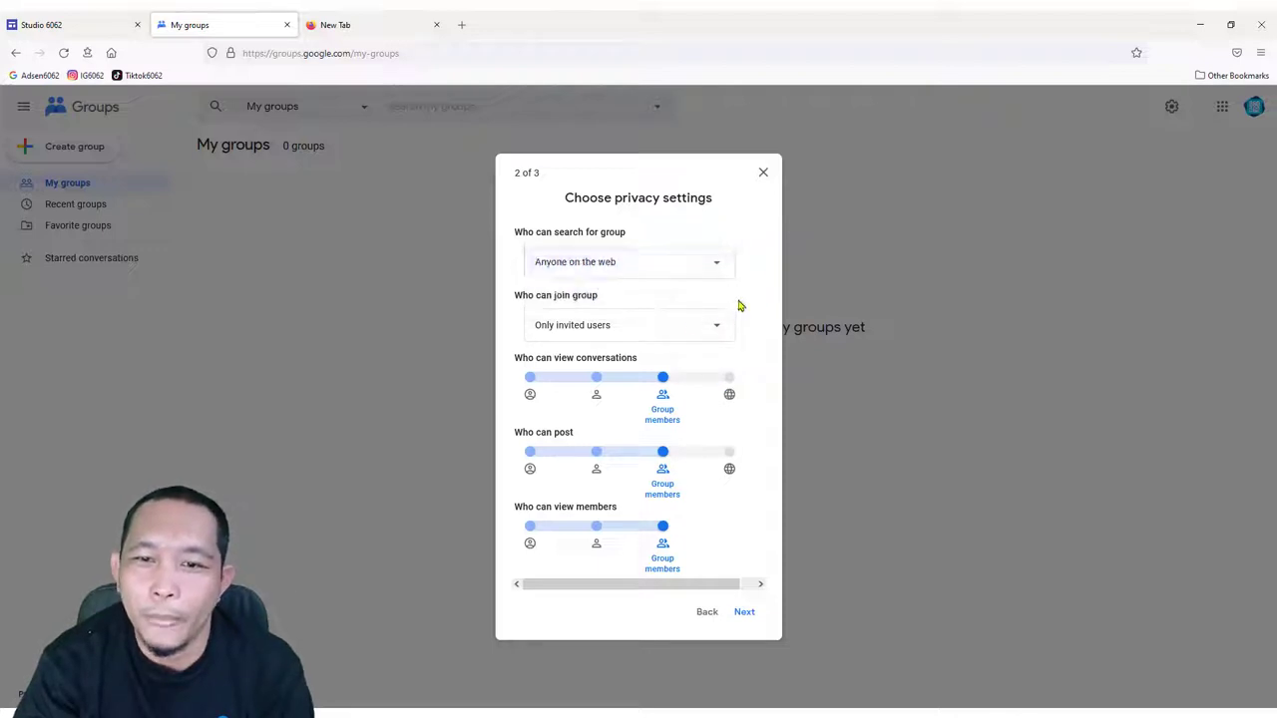
{"action": "left_click_drag", "start_coordinate": [530, 295], "coordinate": [595, 296]}
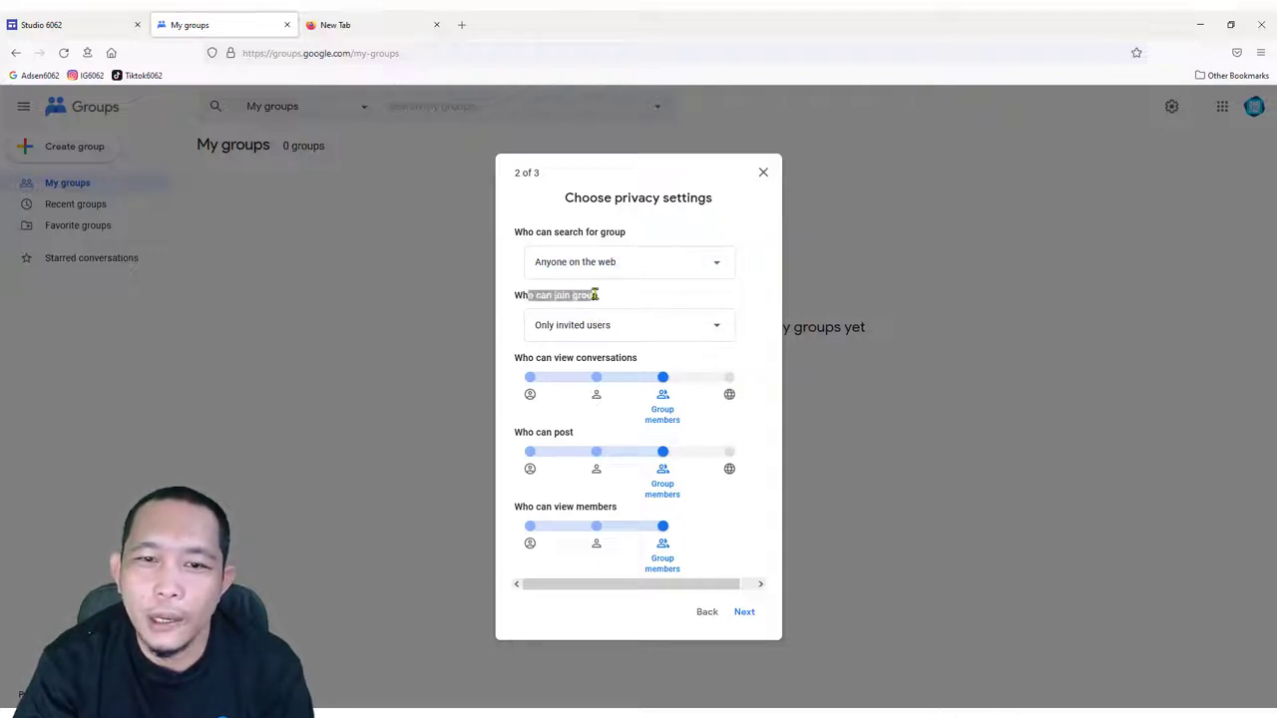
{"action": "left_click", "coordinate": [621, 302]}
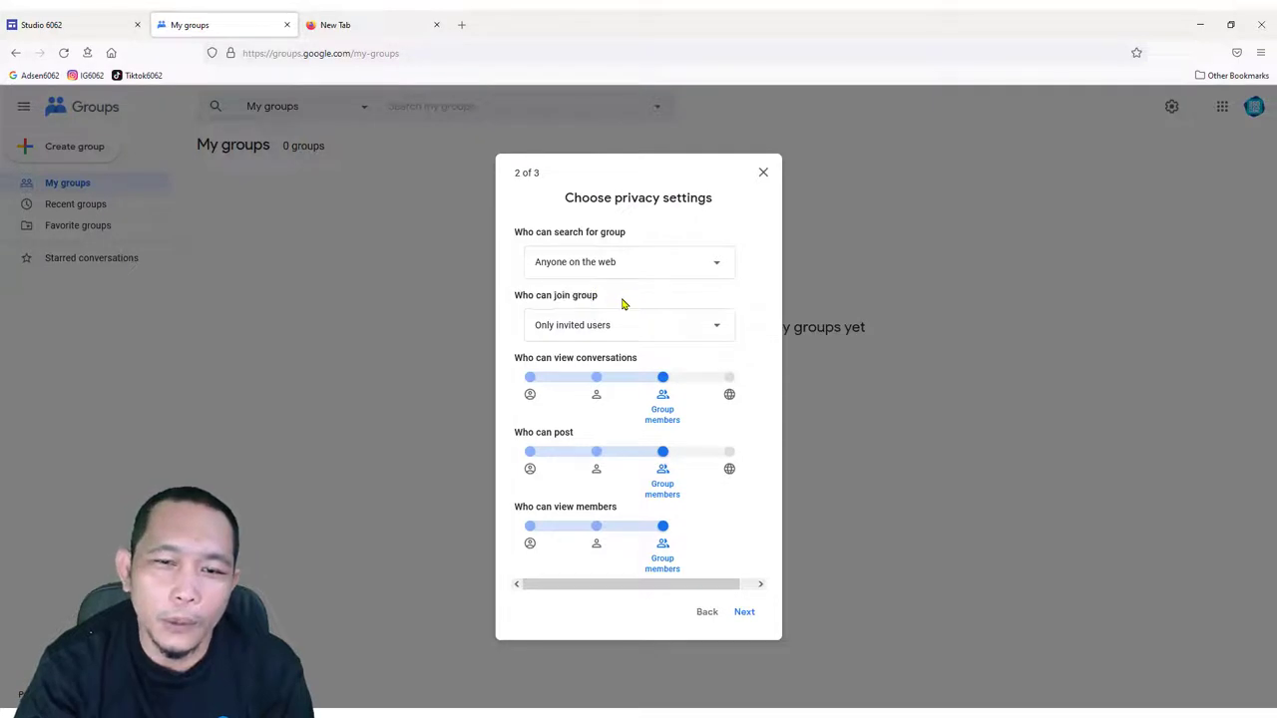
{"action": "left_click", "coordinate": [719, 329]}
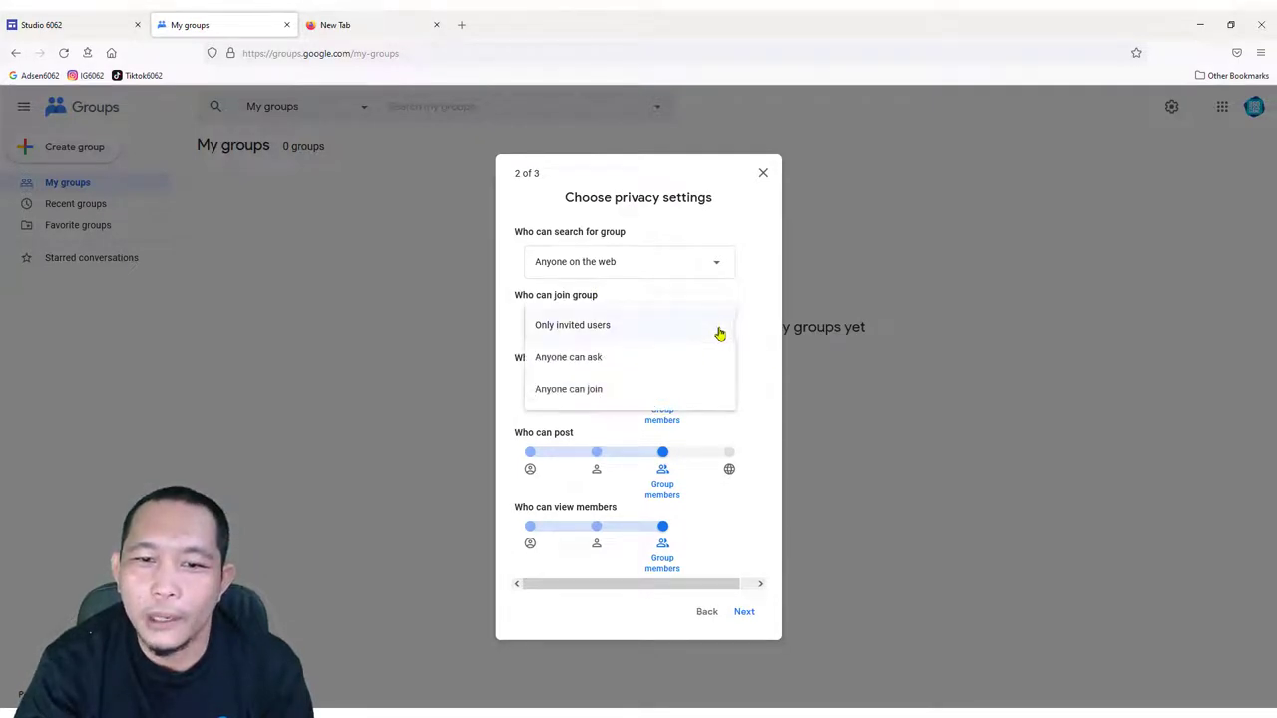
{"action": "left_click", "coordinate": [585, 391]}
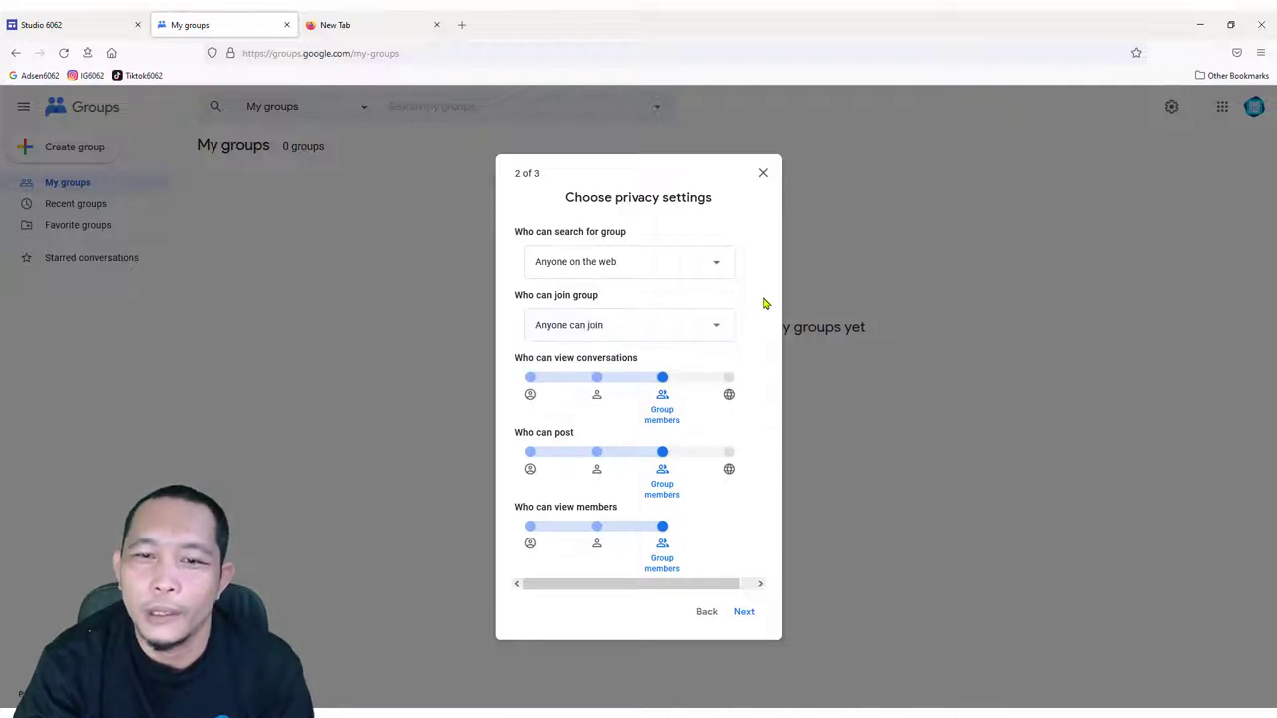
Try allowing anyone on the web to view conversations, and set it back to Group members
{"action": "left_click_drag", "start_coordinate": [514, 358], "coordinate": [638, 361]}
{"action": "left_click", "coordinate": [615, 360]}
{"action": "left_click", "coordinate": [769, 361]}
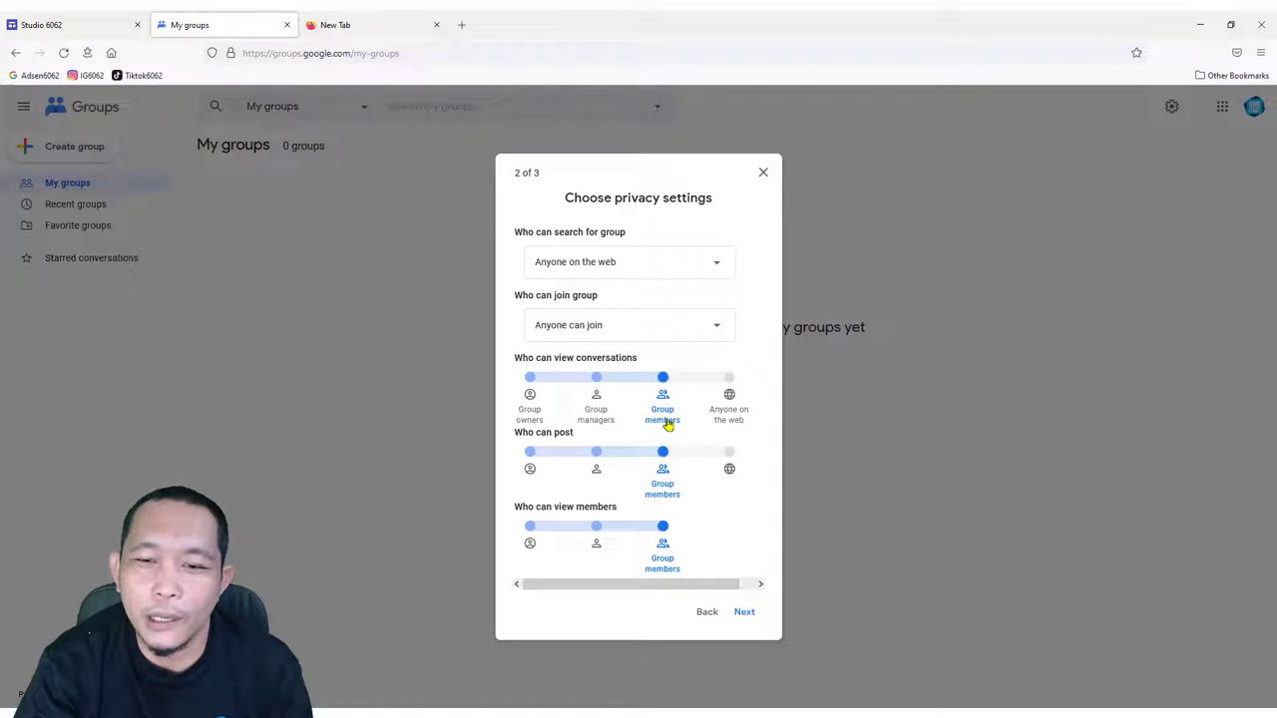
{"action": "left_click", "coordinate": [756, 398]}
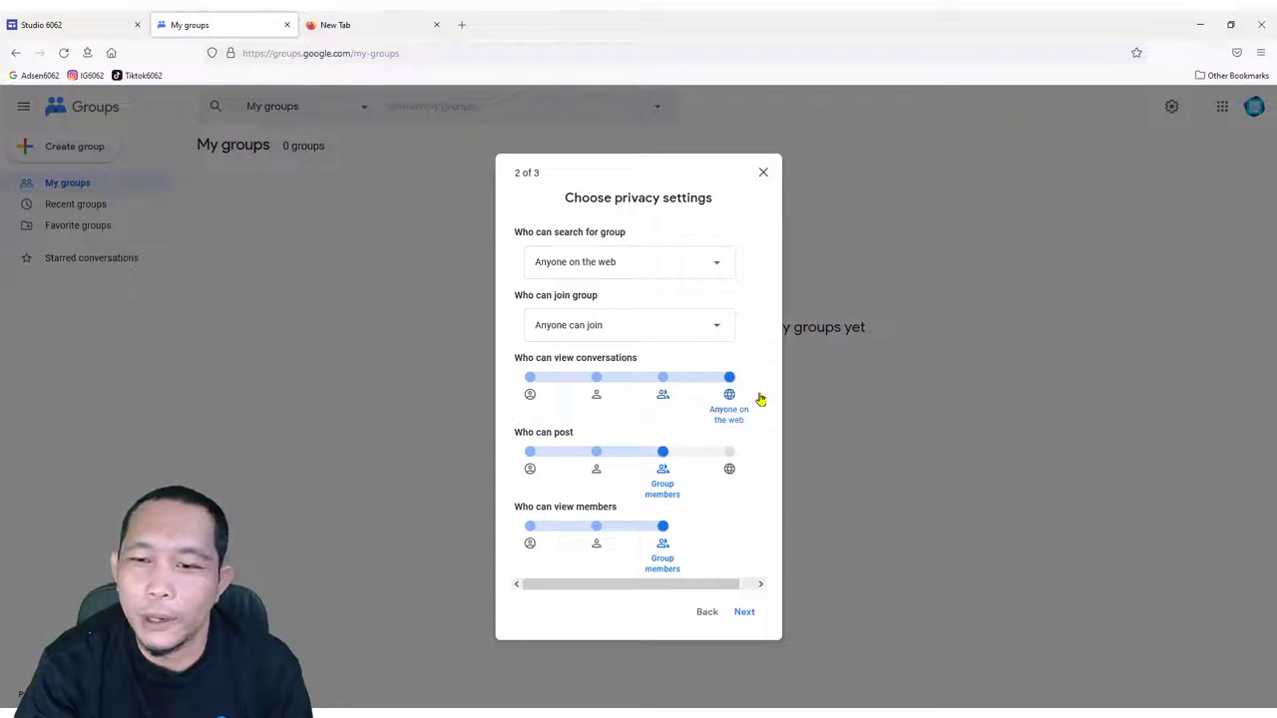
{"action": "left_click", "coordinate": [673, 390]}
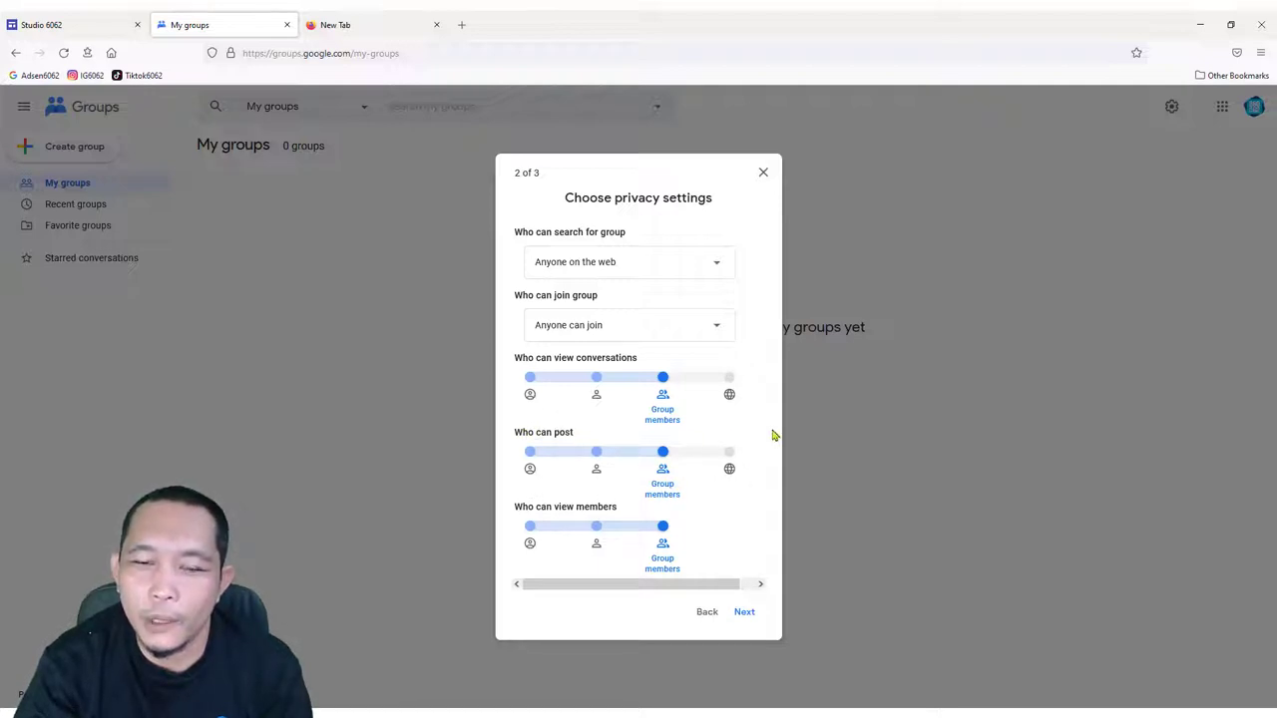
{"action": "left_click_drag", "start_coordinate": [546, 357], "coordinate": [638, 358]}
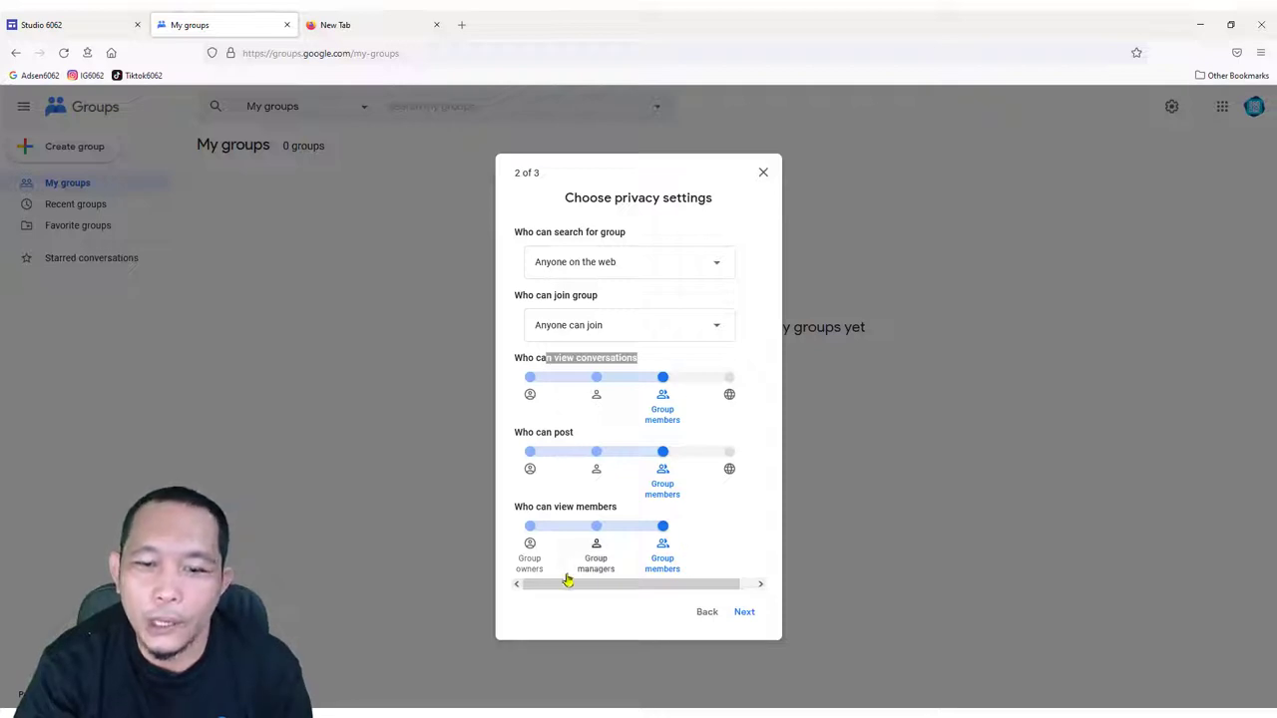
Restrict who can view members to Group managers and continue to adding members
{"action": "left_click", "coordinate": [599, 528]}
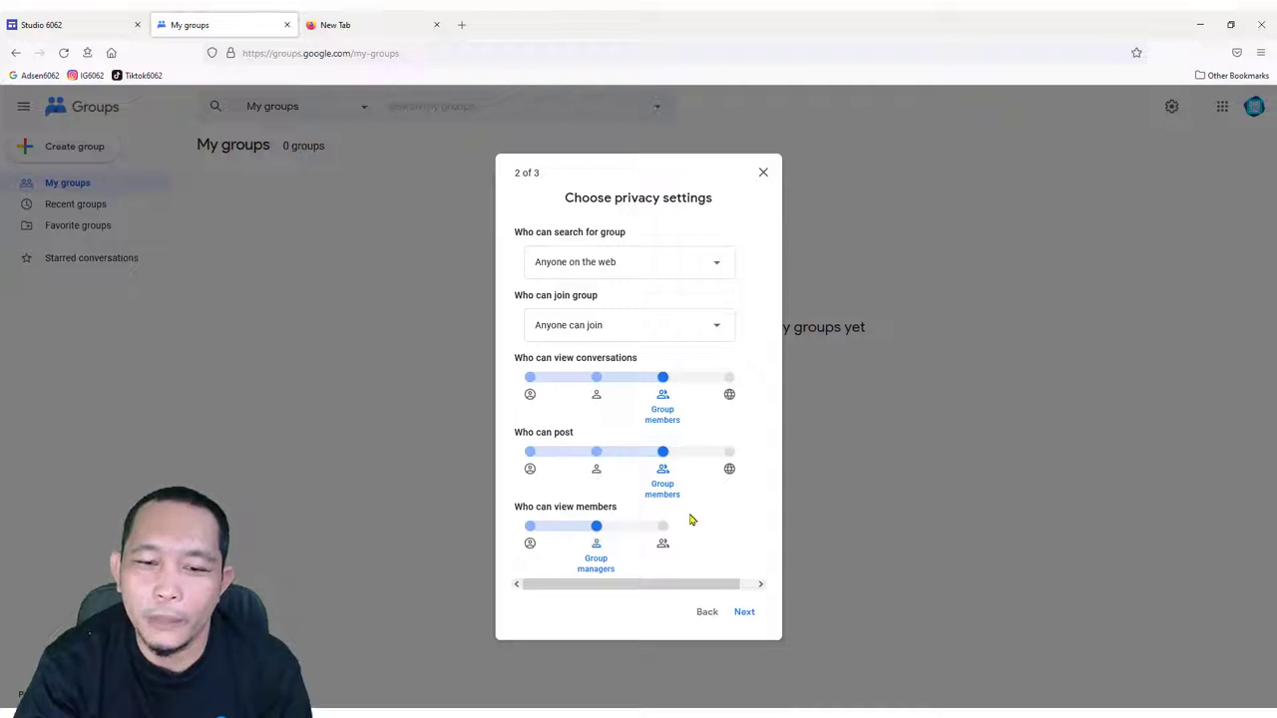
{"action": "left_click_drag", "start_coordinate": [692, 589], "coordinate": [712, 536]}
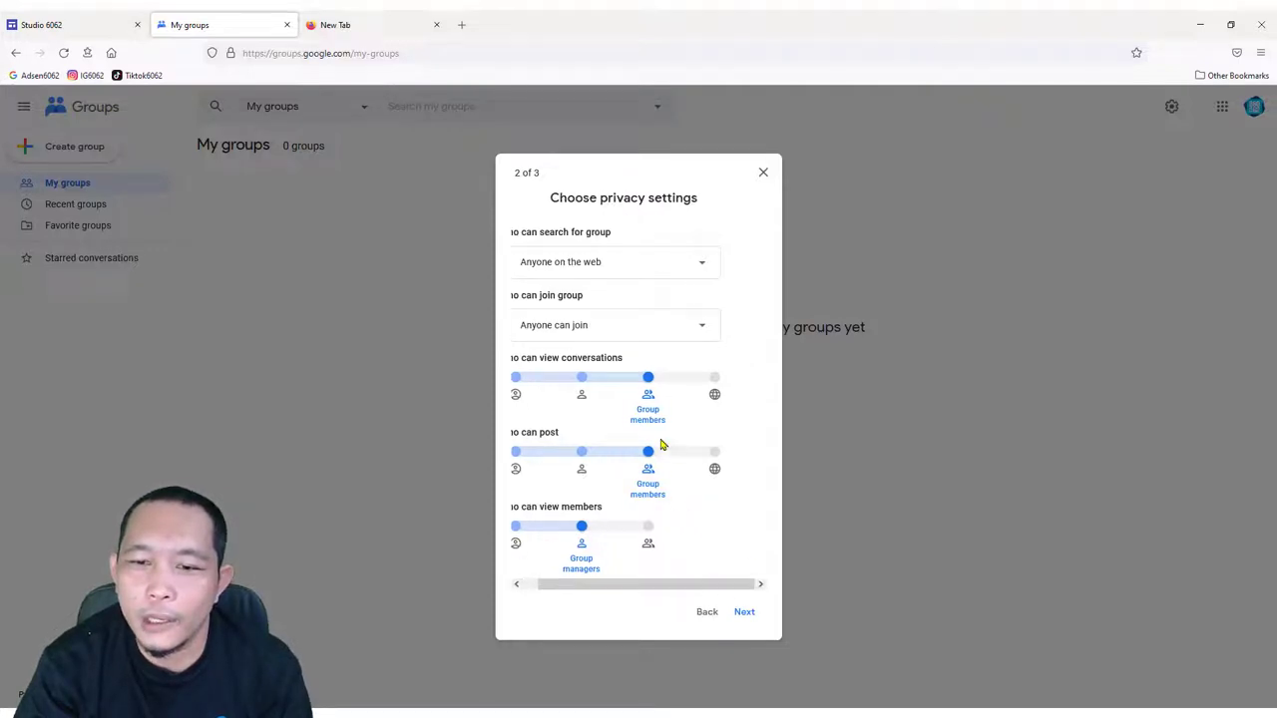
{"action": "left_click", "coordinate": [744, 613]}
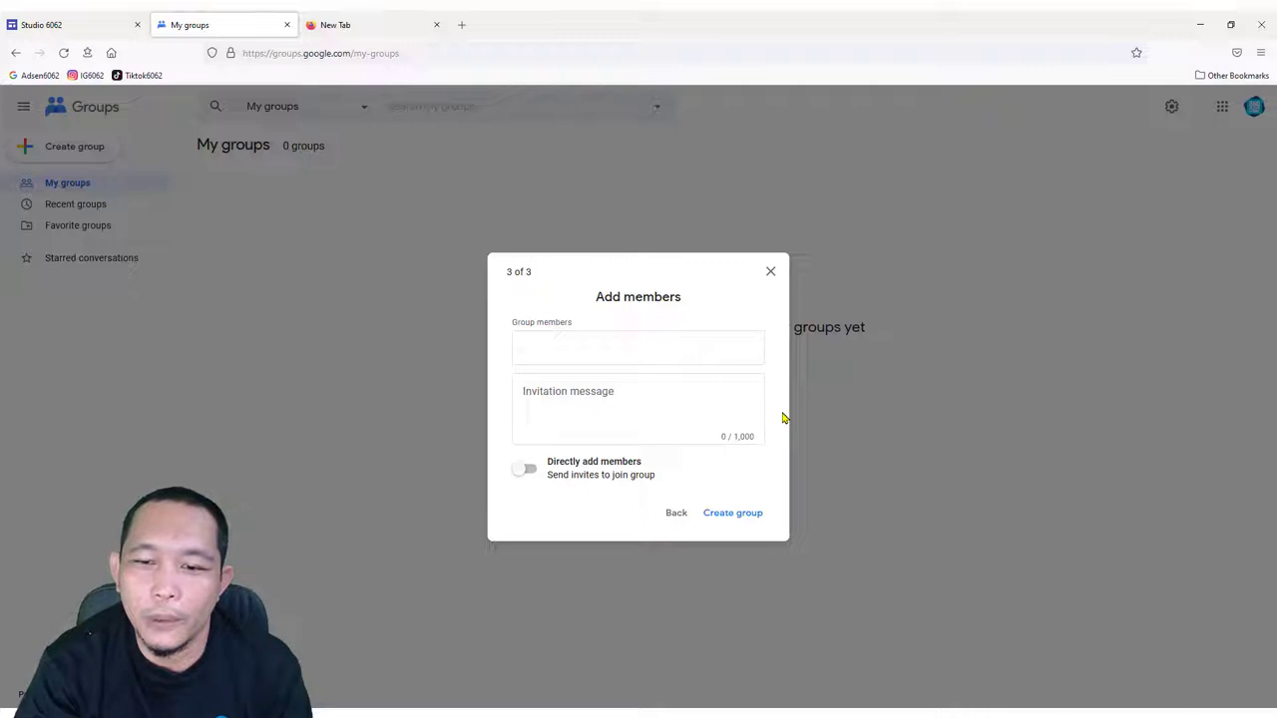
Create the group without adding members or an invitation message, completing the captcha check
{"action": "left_click", "coordinate": [747, 517]}
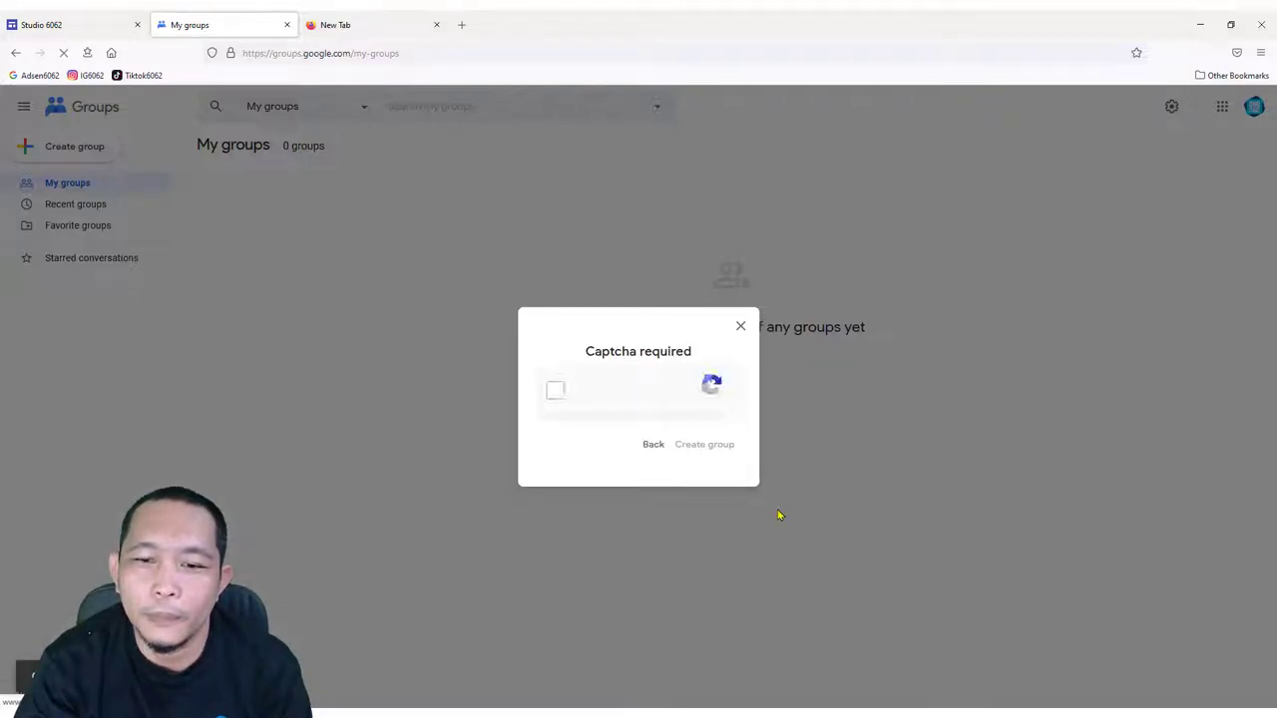
{"action": "left_click", "coordinate": [556, 392]}
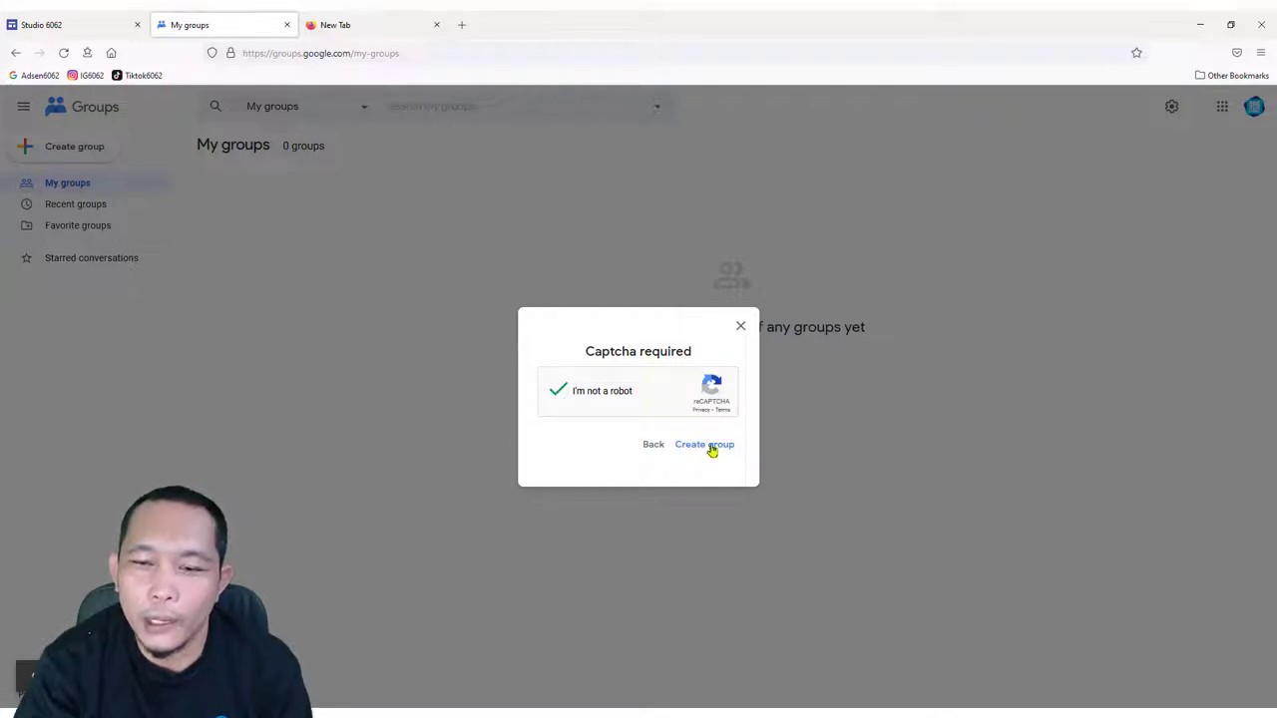
{"action": "left_click", "coordinate": [713, 448]}
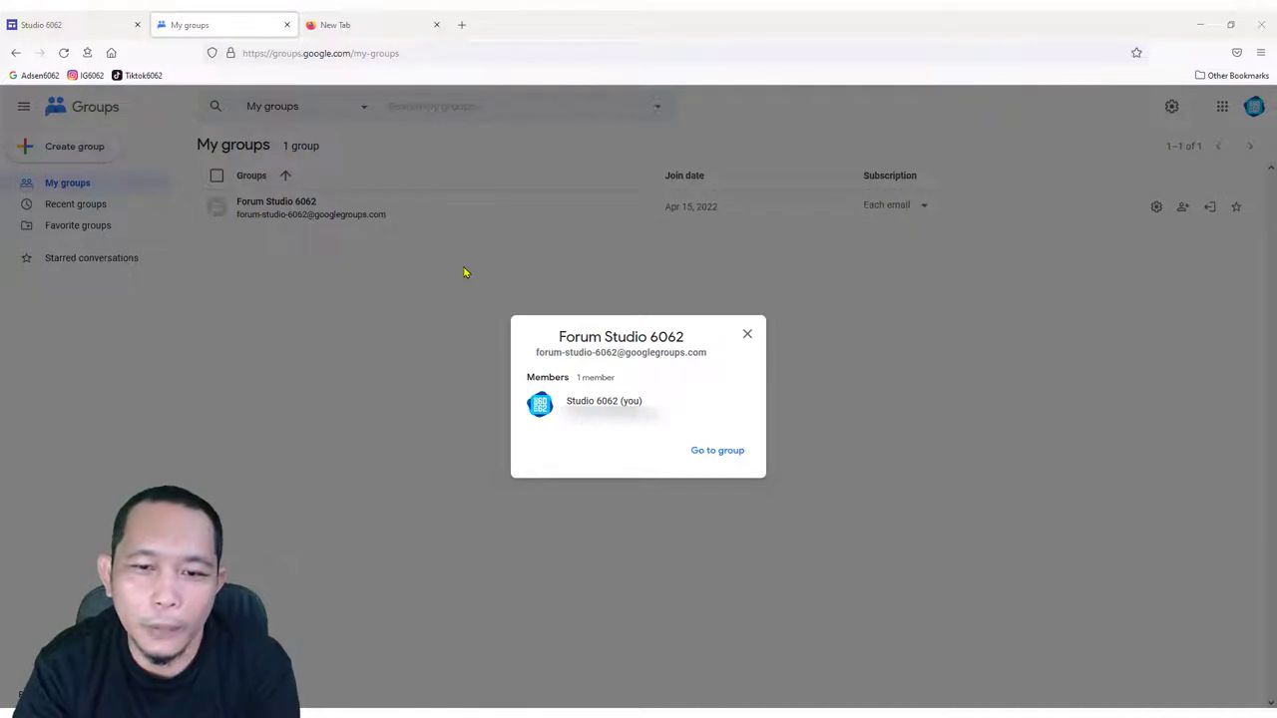
Examine the new group's name and email address in the group creation summary
{"action": "left_click_drag", "start_coordinate": [560, 336], "coordinate": [685, 344]}
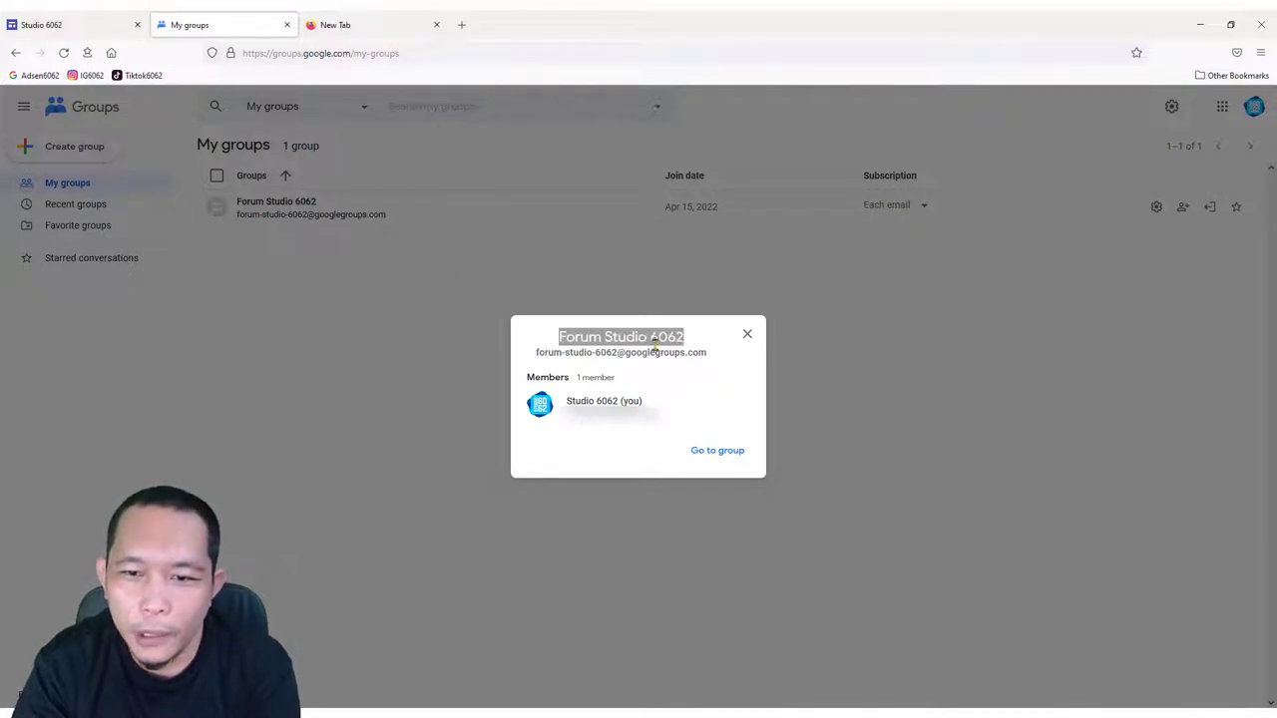
{"action": "left_click_drag", "start_coordinate": [537, 353], "coordinate": [708, 355]}
{"action": "right_click", "coordinate": [690, 354]}
{"action": "left_click", "coordinate": [708, 367]}
{"action": "left_click", "coordinate": [689, 365]}
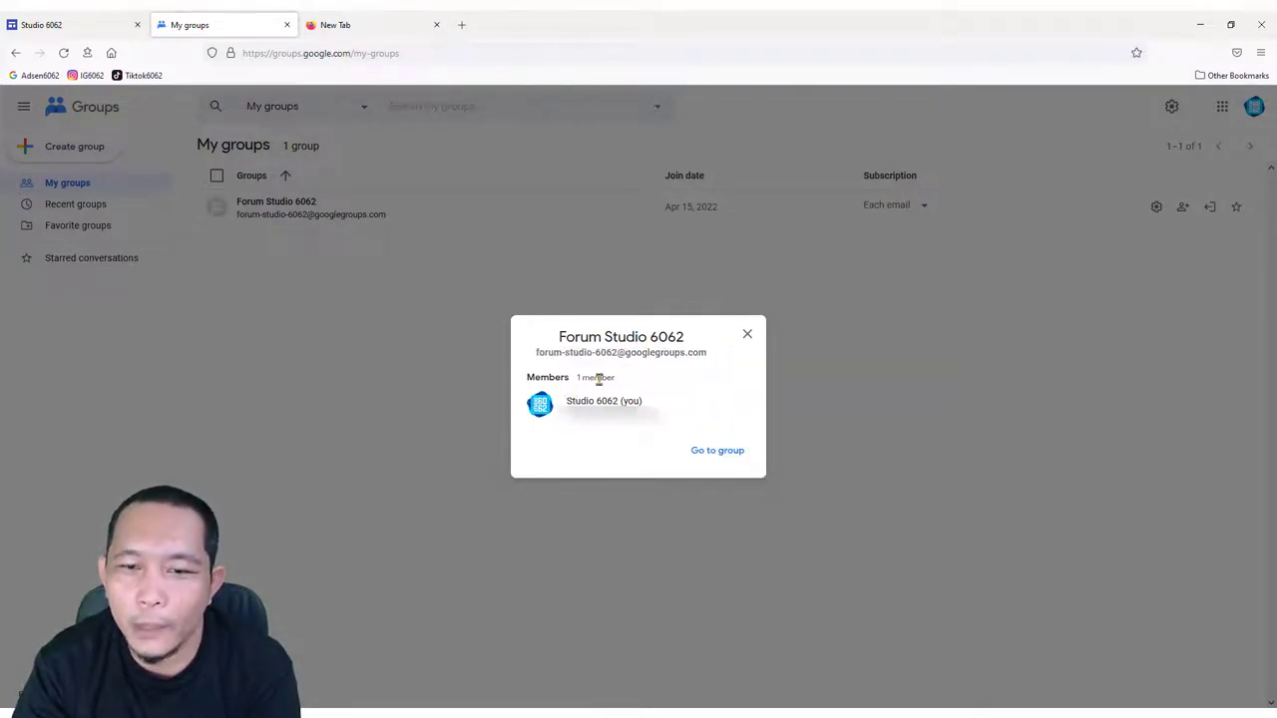
Go to the newly created Forum Studio 6062 group and open its group settings
{"action": "left_click_drag", "start_coordinate": [594, 377], "coordinate": [628, 381]}
{"action": "left_click", "coordinate": [681, 381]}
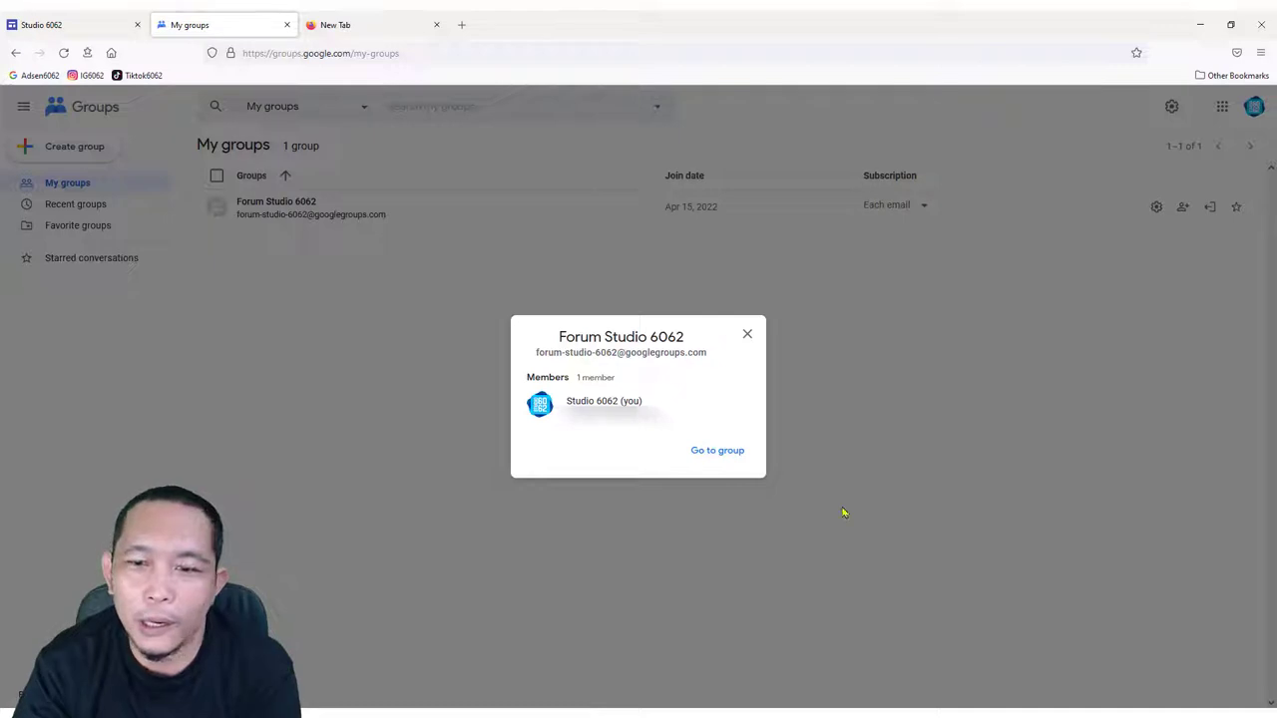
{"action": "left_click", "coordinate": [727, 450]}
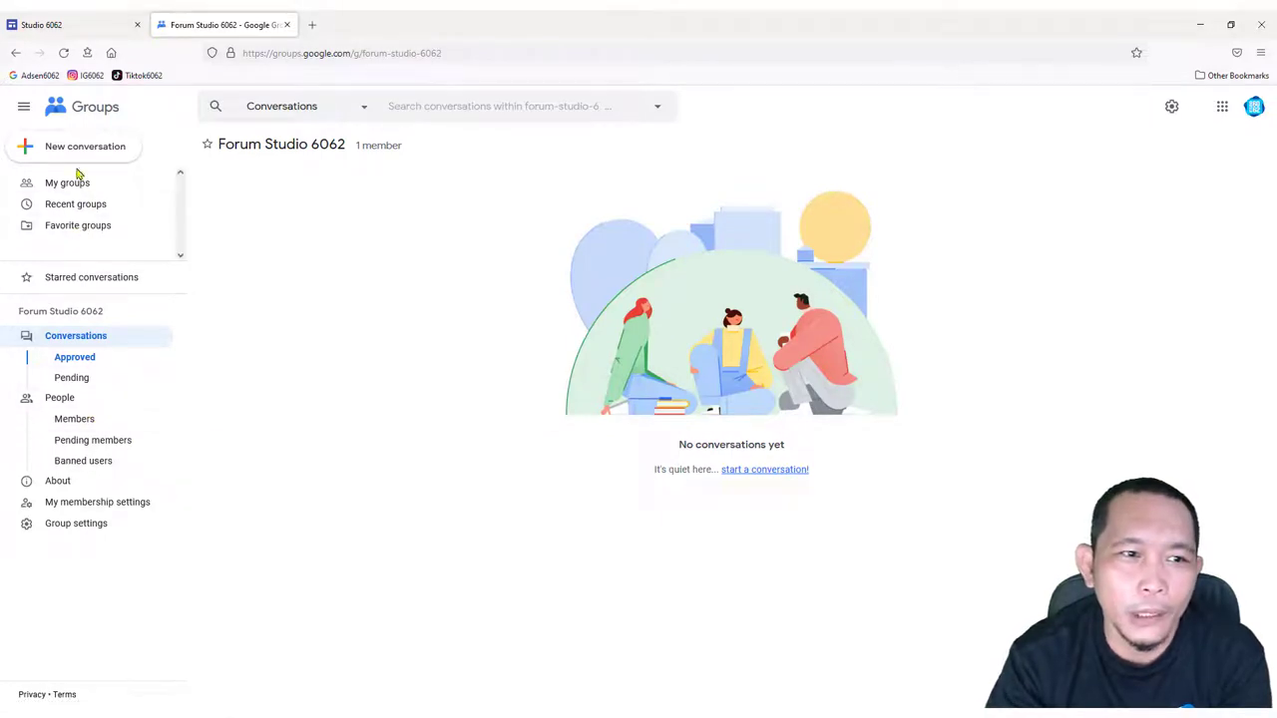
{"action": "left_click", "coordinate": [68, 525]}
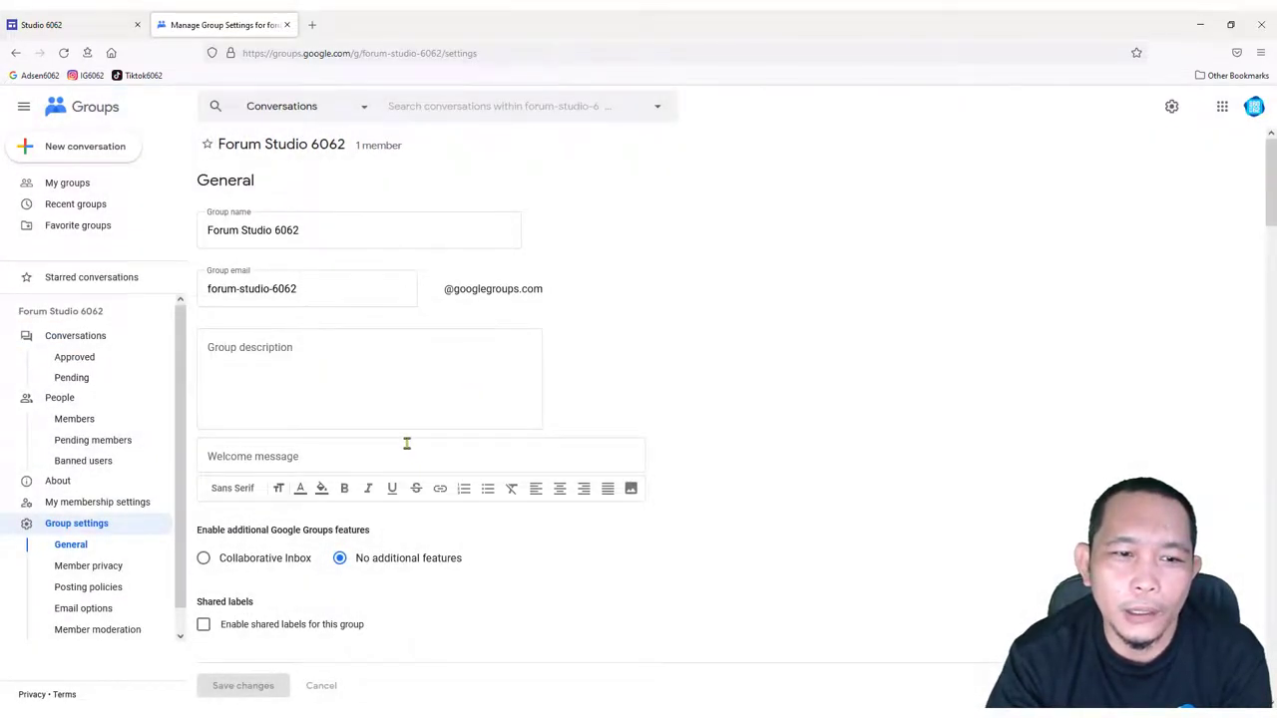
Enter "Selamat Datang di Forum Studio 6062" as the group's welcome message
{"action": "scroll", "coordinate": [407, 443], "scroll_direction": "down", "scroll_amount": 2}
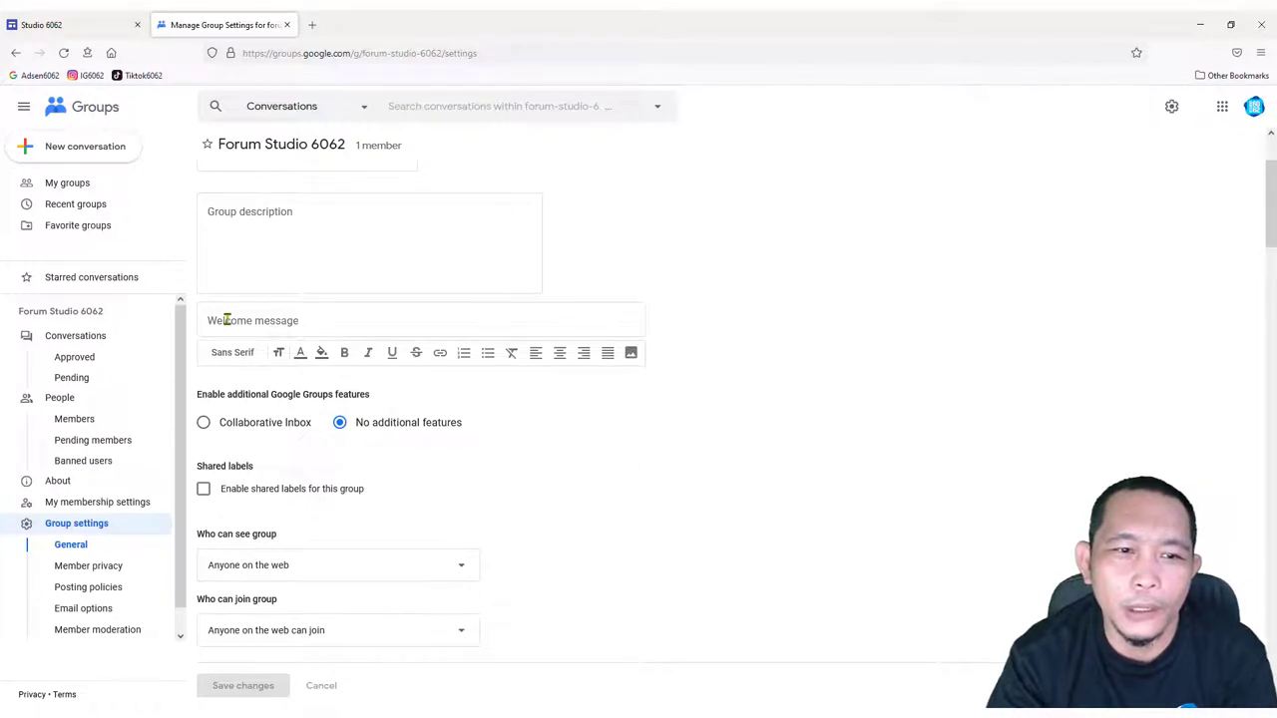
{"action": "left_click", "coordinate": [306, 320]}
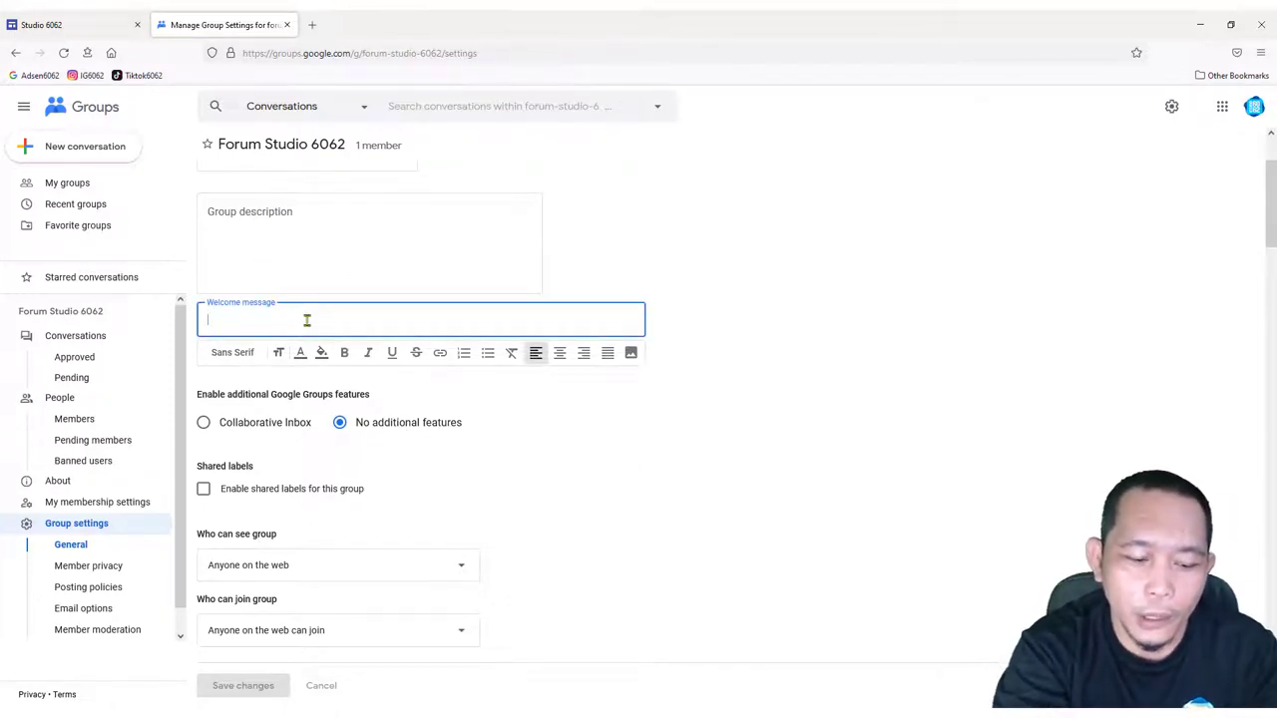
{"action": "type", "text": "Selamat Datang d"}
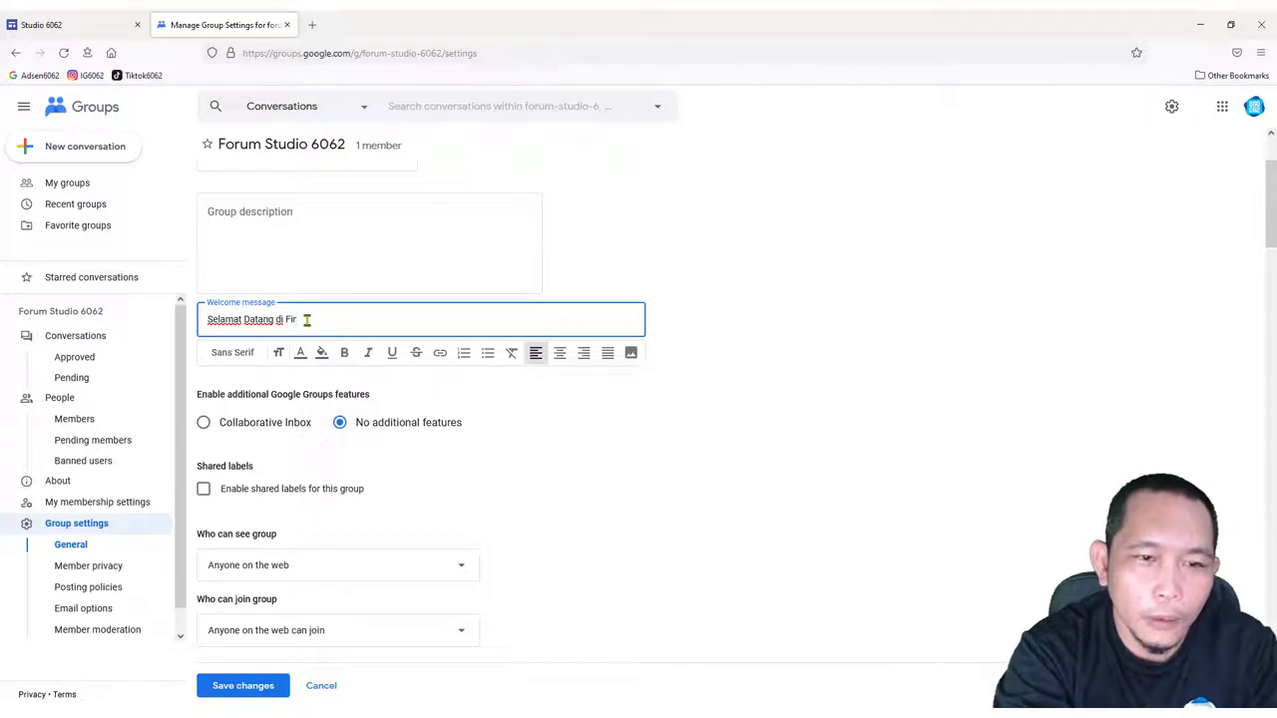
{"action": "type", "text": "i Forum Studio 6062"}
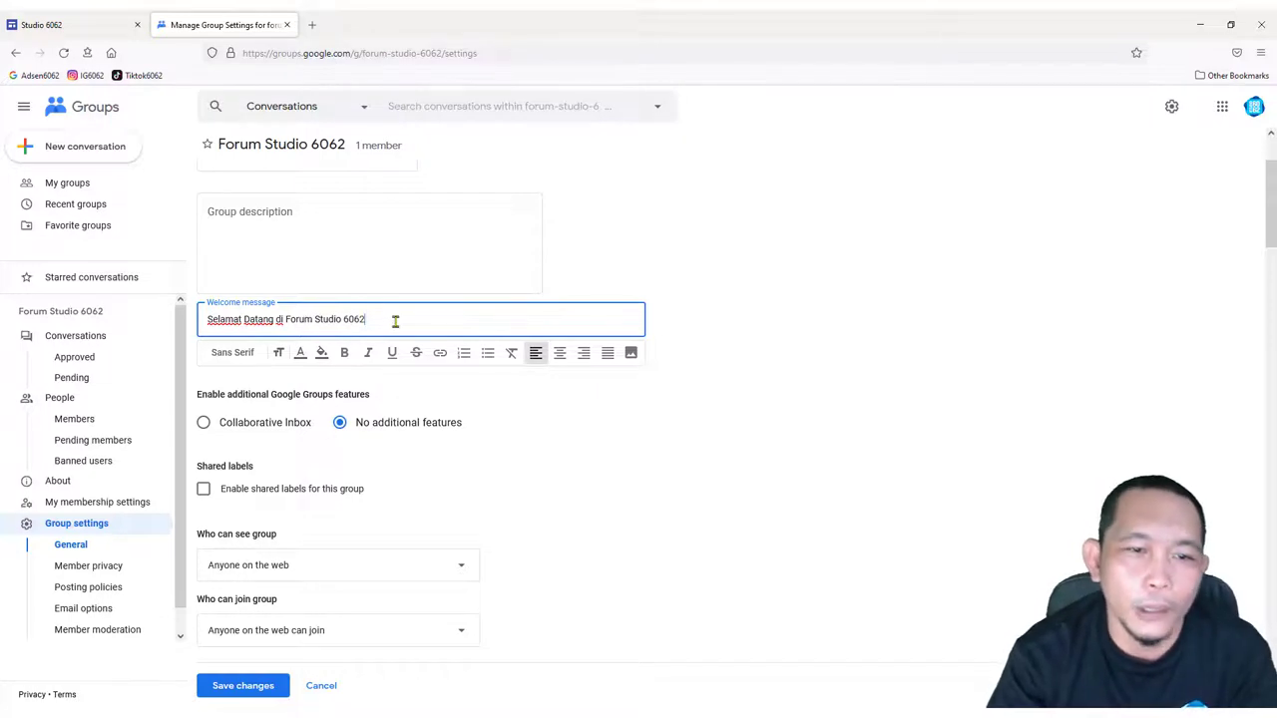
Center the entire welcome message text and set its size to Medium
{"action": "left_click_drag", "start_coordinate": [393, 319], "coordinate": [200, 319]}
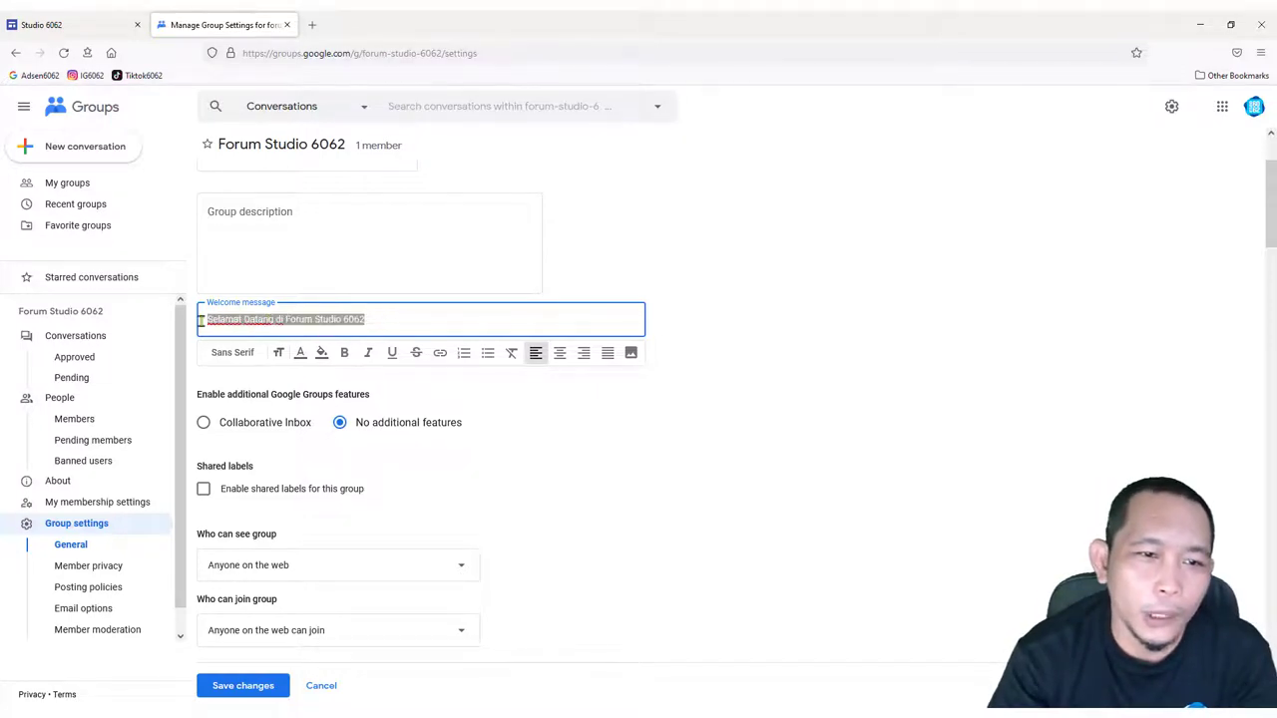
{"action": "left_click", "coordinate": [560, 352]}
{"action": "left_click", "coordinate": [279, 353]}
{"action": "left_click", "coordinate": [301, 449]}
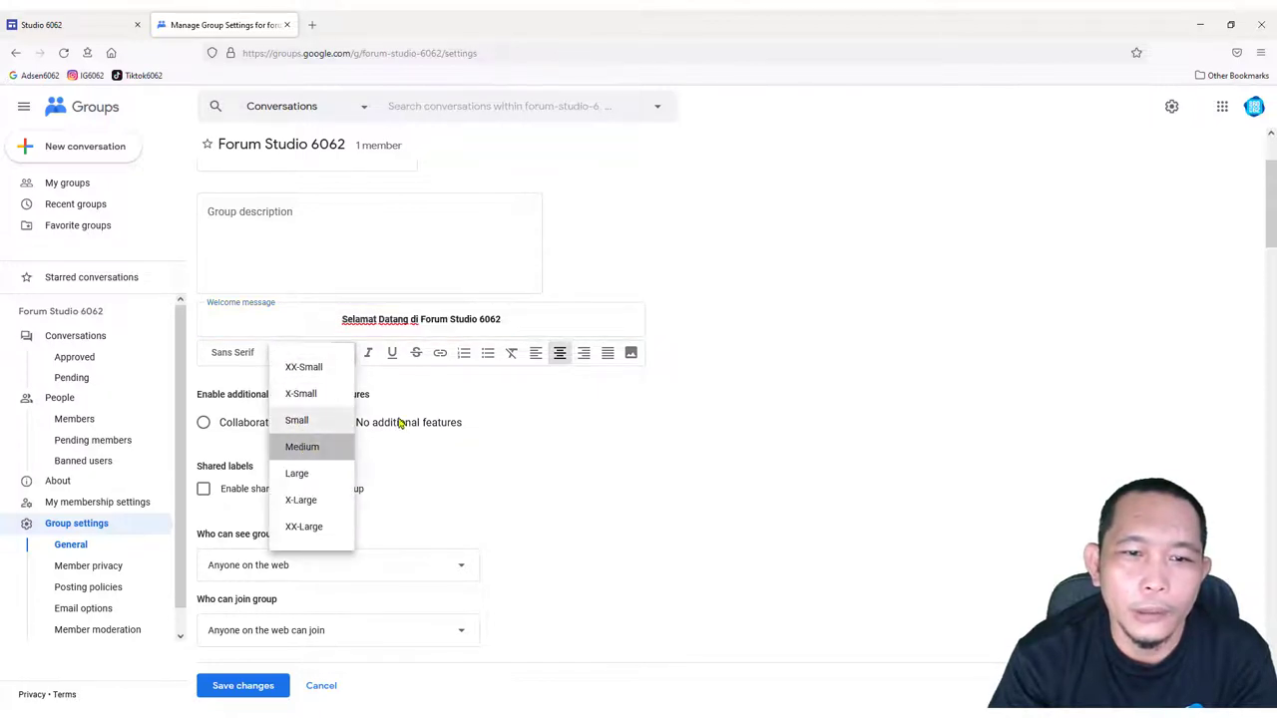
{"action": "left_click", "coordinate": [573, 424]}
Enable the Collaborative Inbox feature and shared labels for the group
{"action": "left_click_drag", "start_coordinate": [202, 398], "coordinate": [308, 423]}
{"action": "left_click", "coordinate": [205, 427]}
{"action": "left_click", "coordinate": [264, 413]}
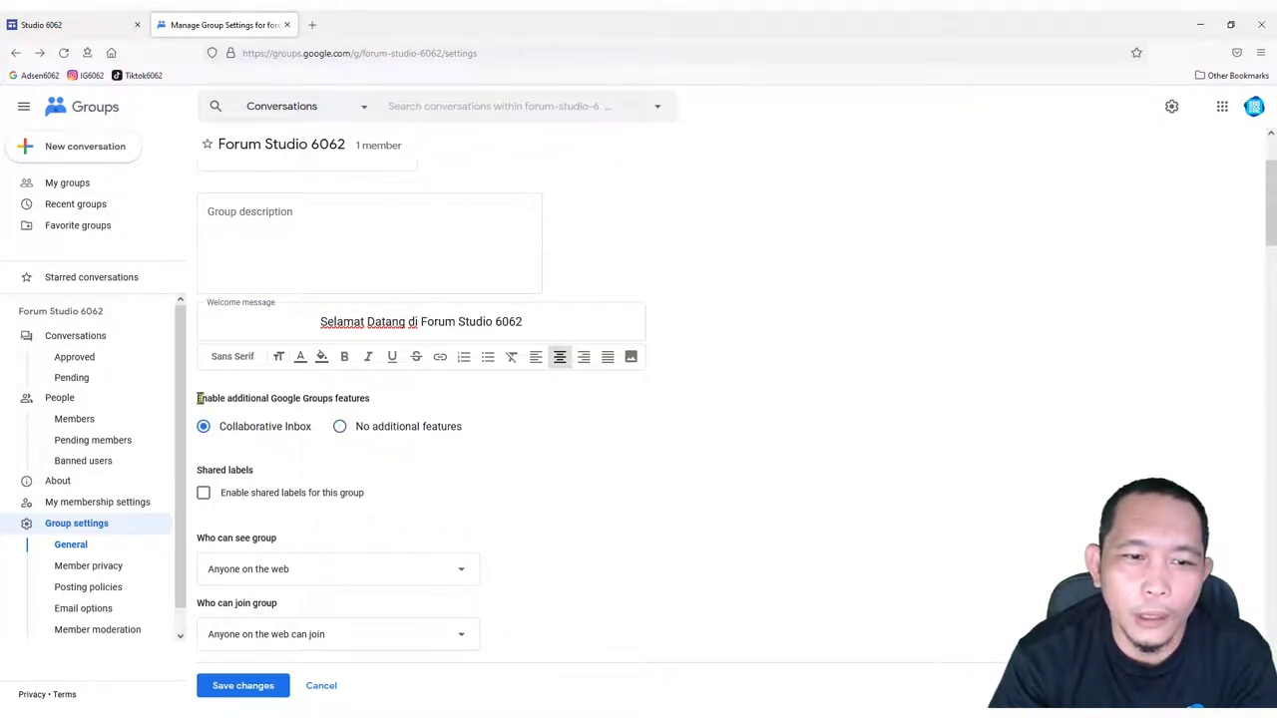
{"action": "left_click_drag", "start_coordinate": [200, 398], "coordinate": [365, 401]}
{"action": "scroll", "coordinate": [576, 498], "scroll_direction": "down", "scroll_amount": 1}
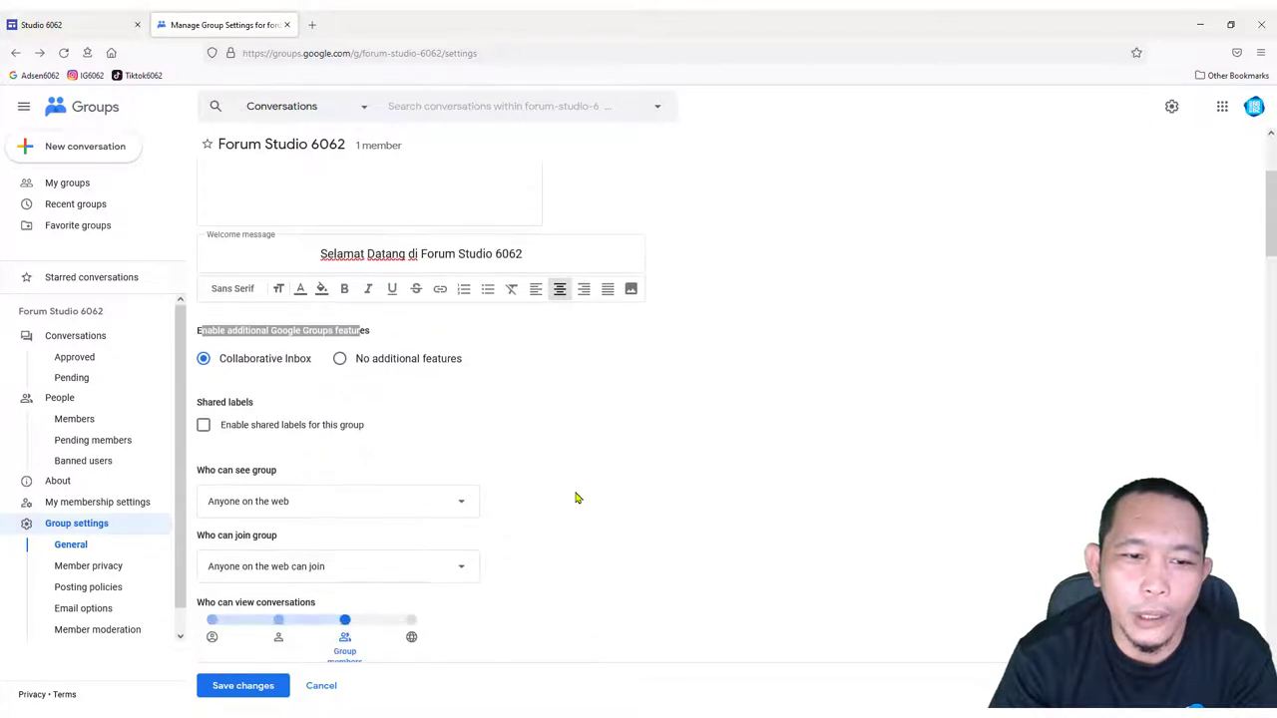
{"action": "left_click", "coordinate": [204, 425]}
Set the group content classification to Adults only
{"action": "scroll", "coordinate": [428, 436], "scroll_direction": "down", "scroll_amount": 2}
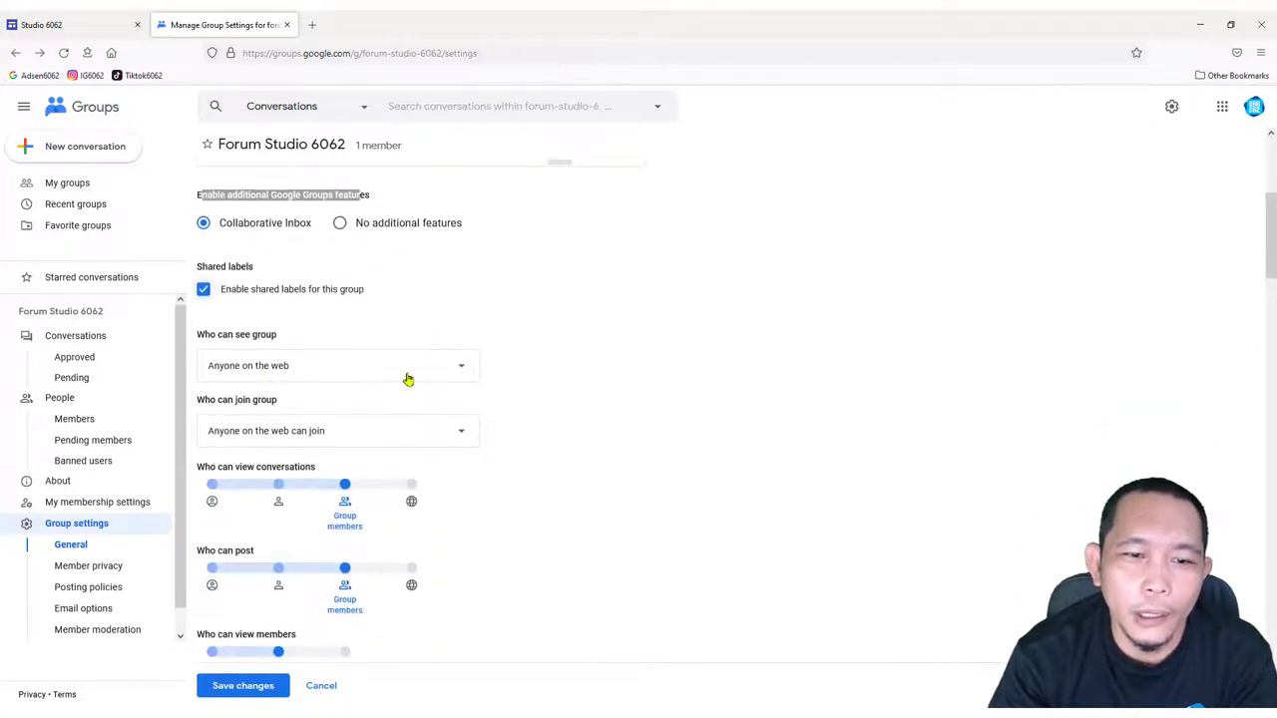
{"action": "scroll", "coordinate": [439, 521], "scroll_direction": "down", "scroll_amount": 2}
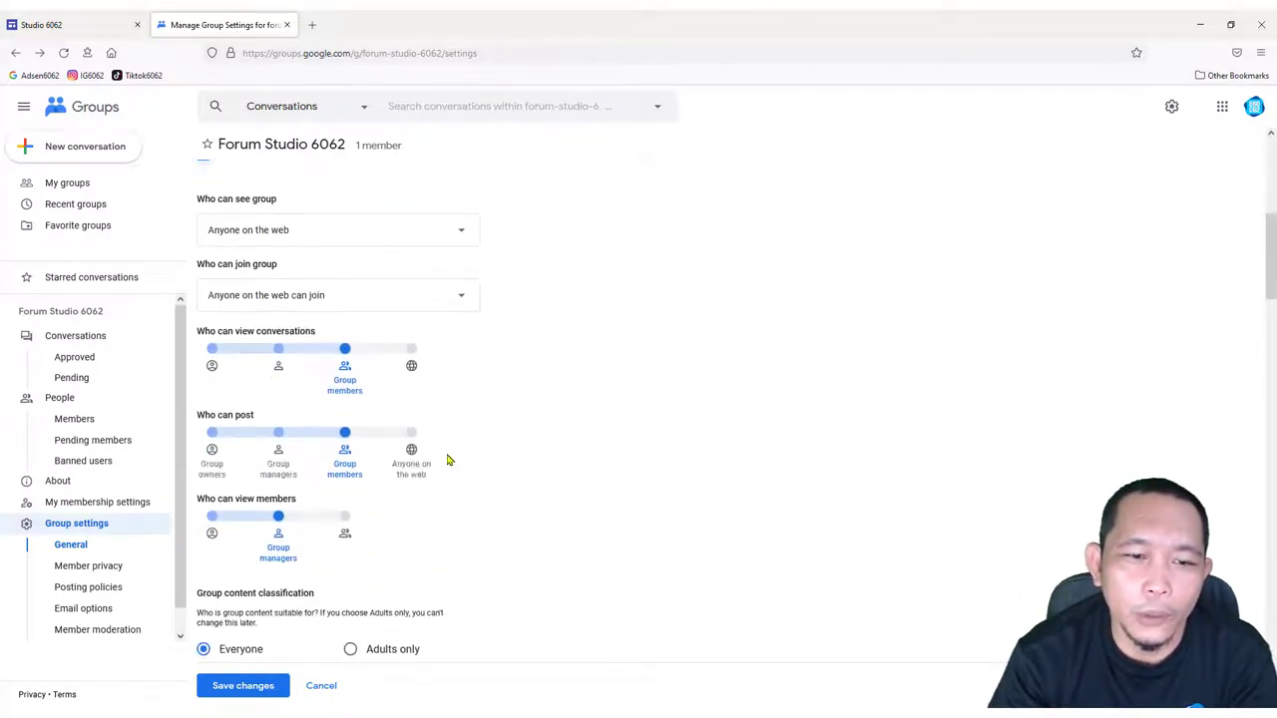
{"action": "scroll", "coordinate": [515, 439], "scroll_direction": "down", "scroll_amount": 3}
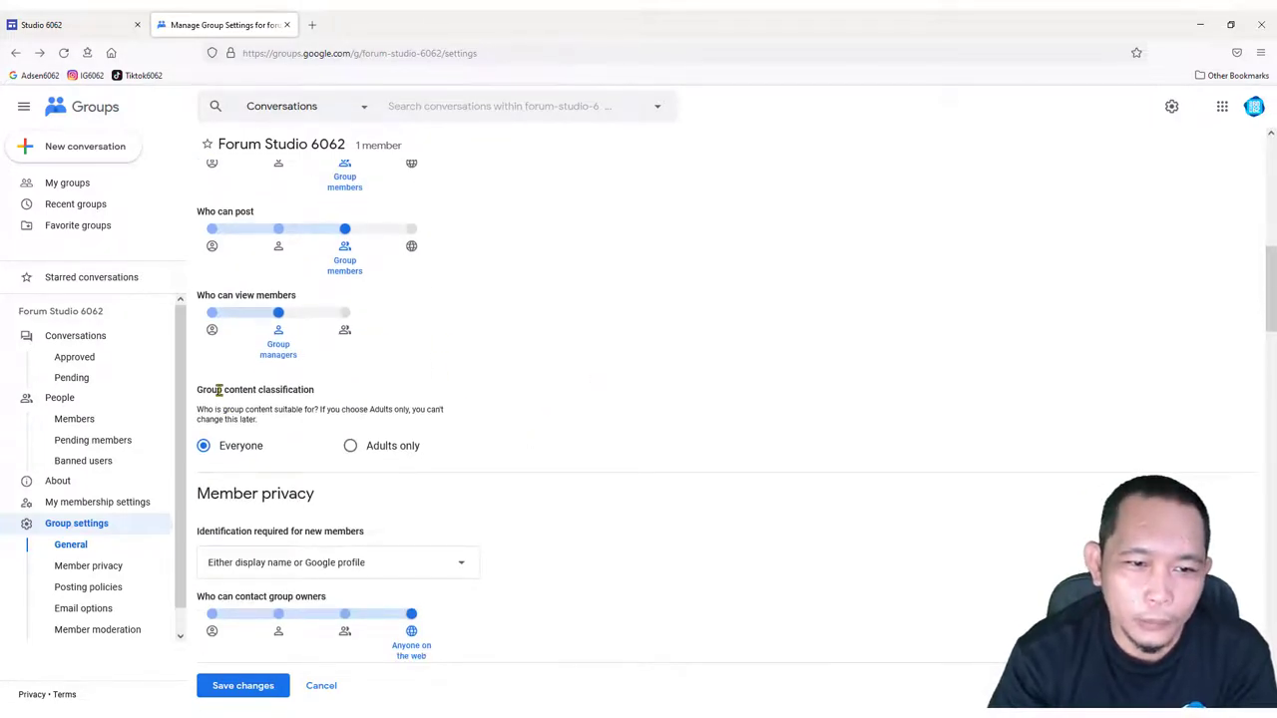
{"action": "left_click_drag", "start_coordinate": [214, 409], "coordinate": [275, 410]}
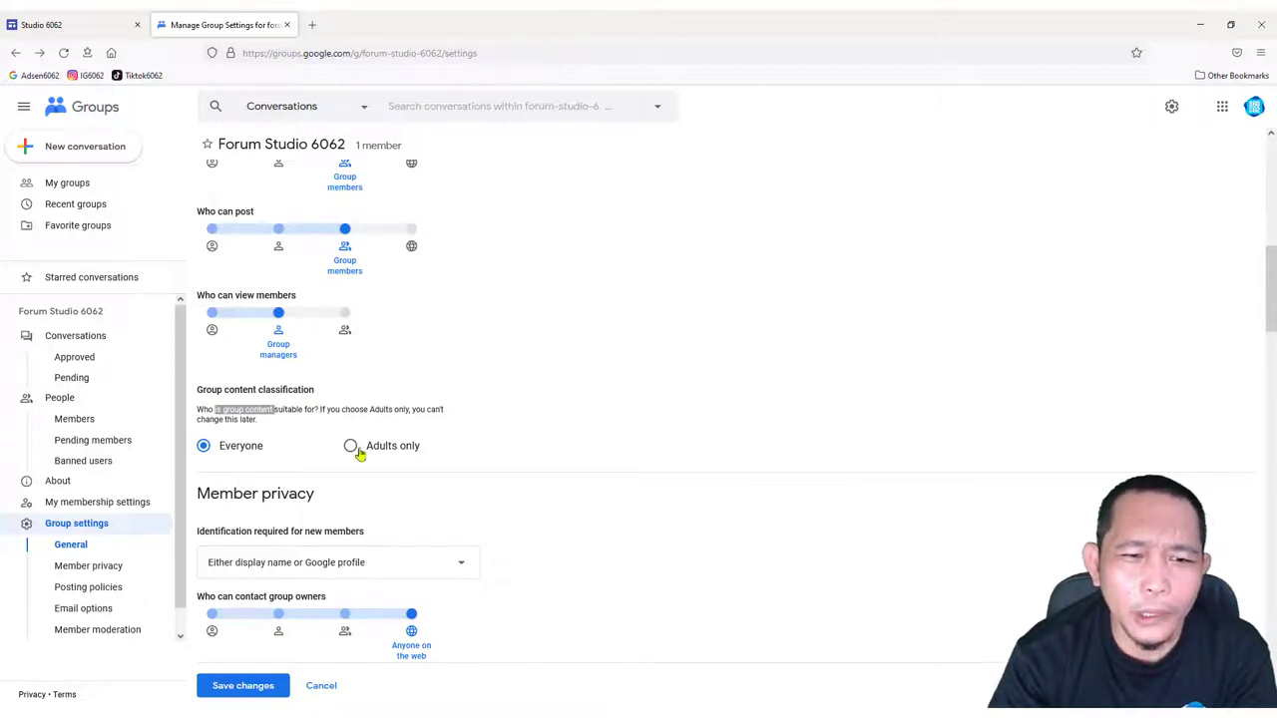
{"action": "left_click", "coordinate": [412, 451]}
Keep either display name or Google profile as the new-member identification, and let Group members contact the group owners
{"action": "scroll", "coordinate": [549, 422], "scroll_direction": "down", "scroll_amount": 3}
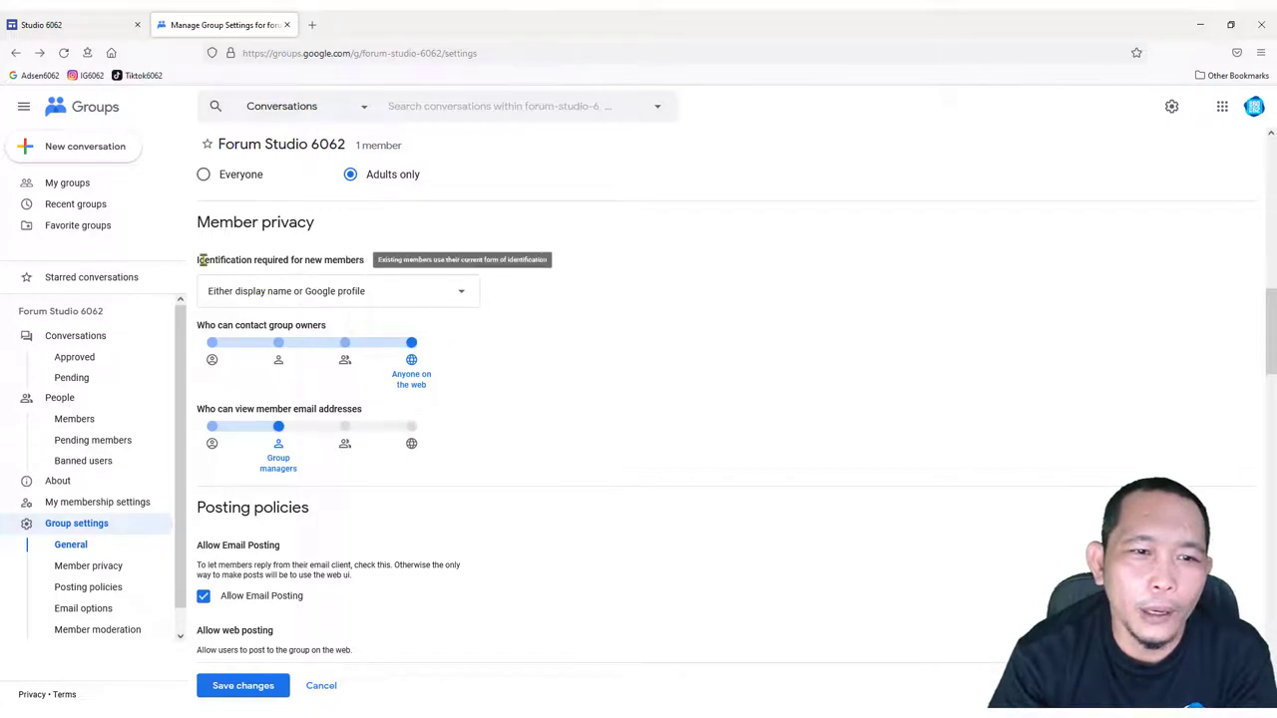
{"action": "left_click_drag", "start_coordinate": [204, 260], "coordinate": [303, 260]}
{"action": "left_click", "coordinate": [470, 308]}
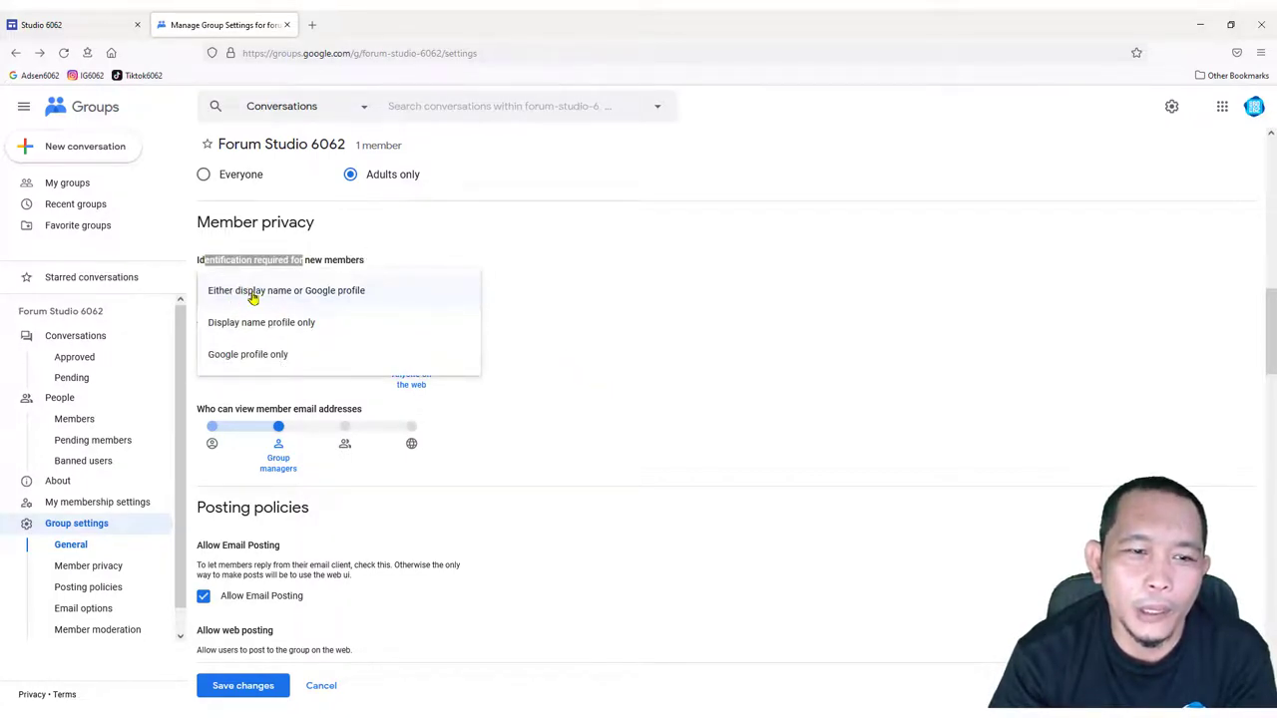
{"action": "left_click", "coordinate": [329, 292]}
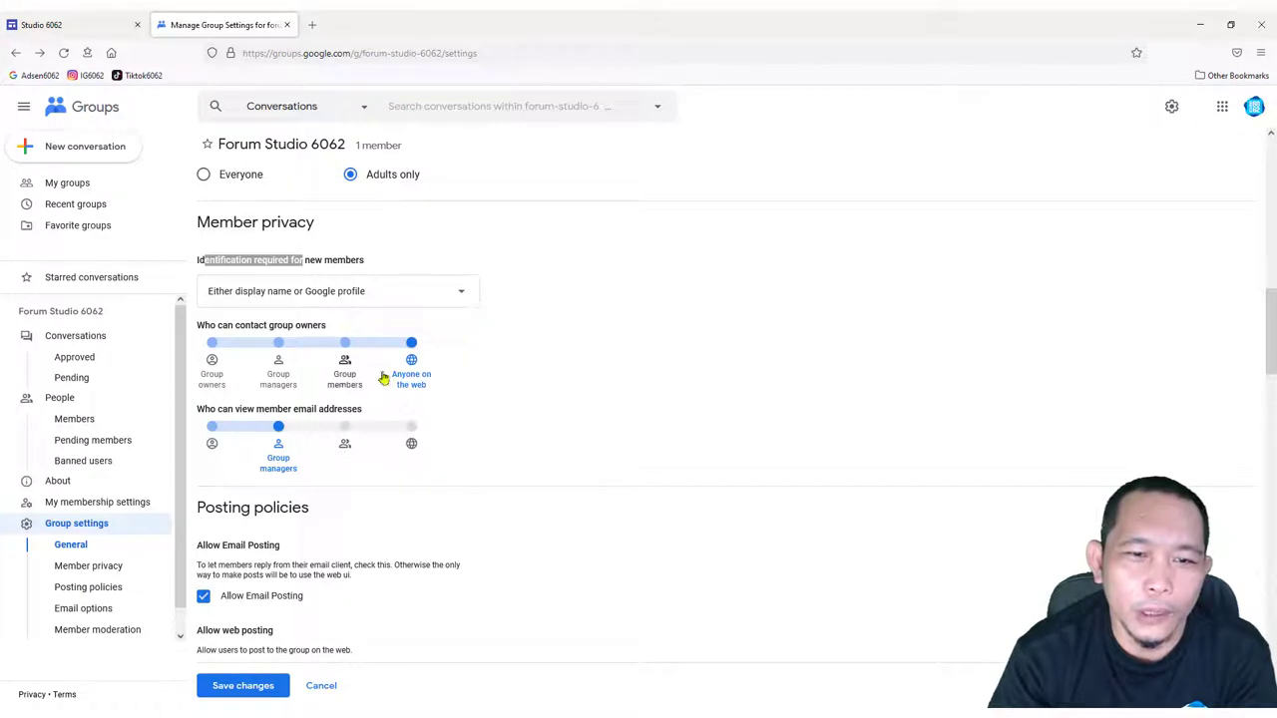
{"action": "left_click", "coordinate": [345, 343]}
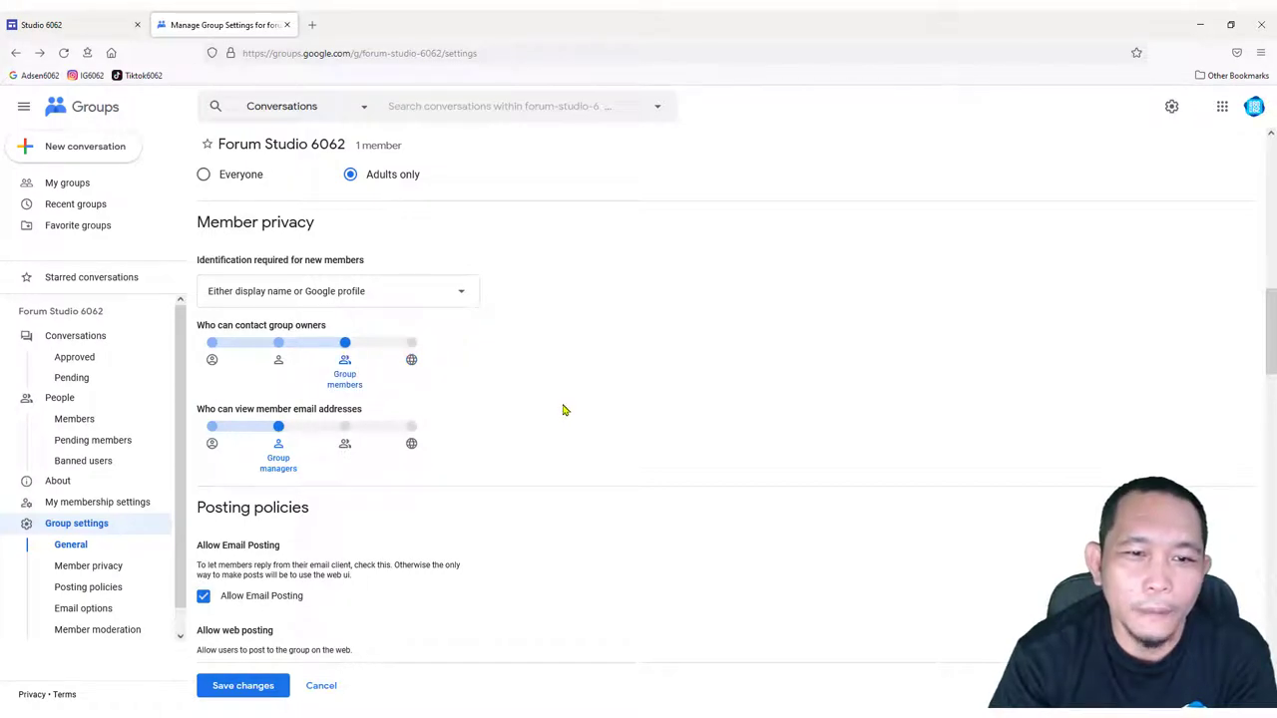
Examine who can view member email addresses and the posting policies, including message moderation, new member restrictions and rejected message notification
{"action": "scroll", "coordinate": [565, 411], "scroll_direction": "down", "scroll_amount": 1}
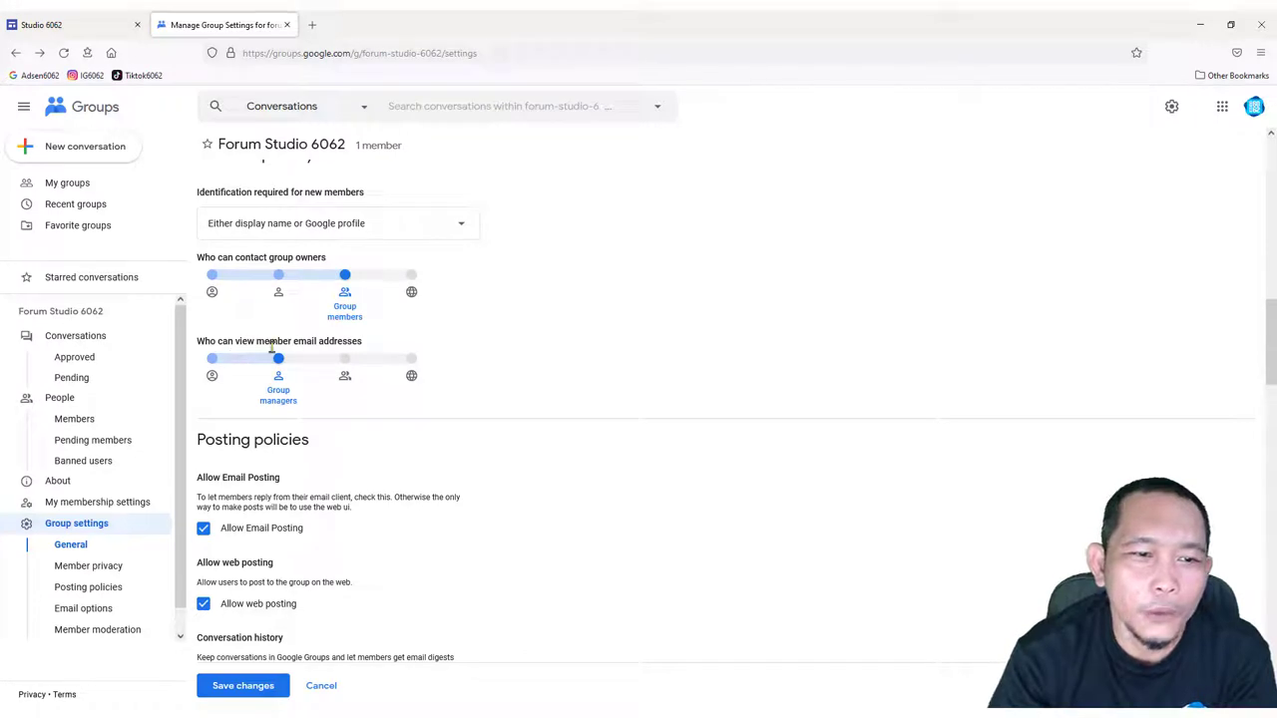
{"action": "scroll", "coordinate": [442, 362], "scroll_direction": "down", "scroll_amount": 1}
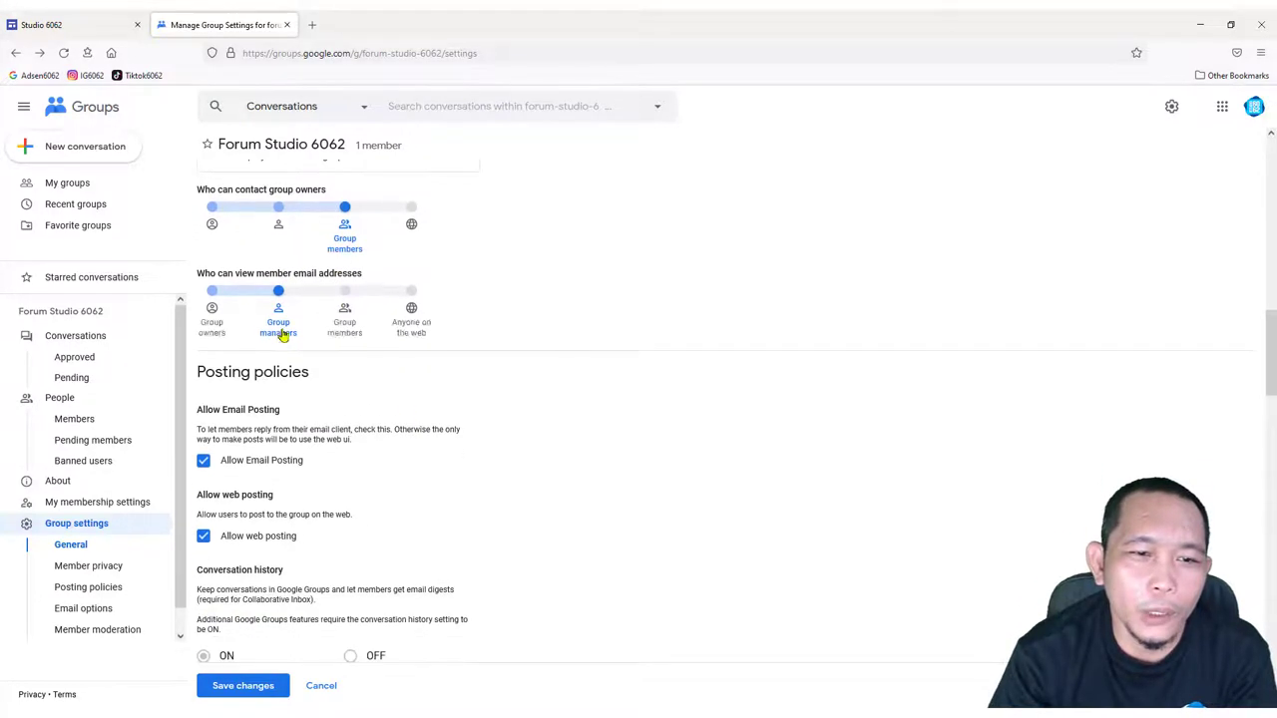
{"action": "scroll", "coordinate": [508, 447], "scroll_direction": "down", "scroll_amount": 2}
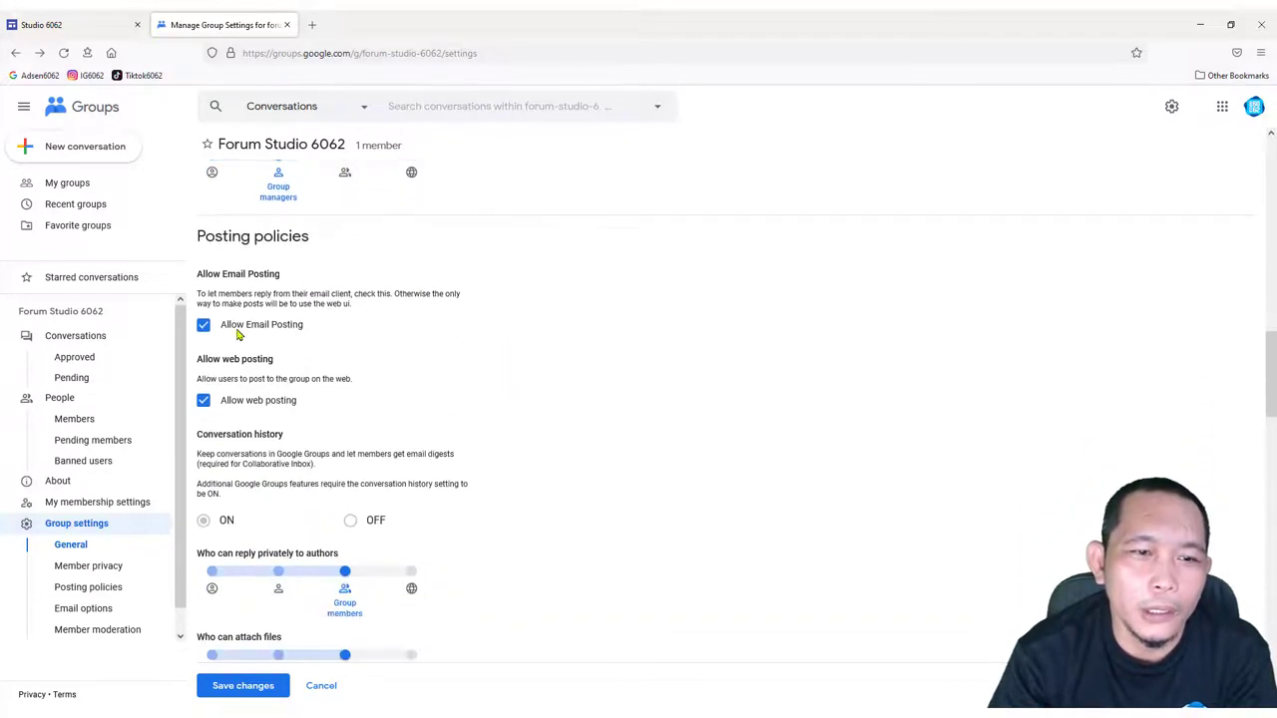
{"action": "scroll", "coordinate": [350, 366], "scroll_direction": "down", "scroll_amount": 2}
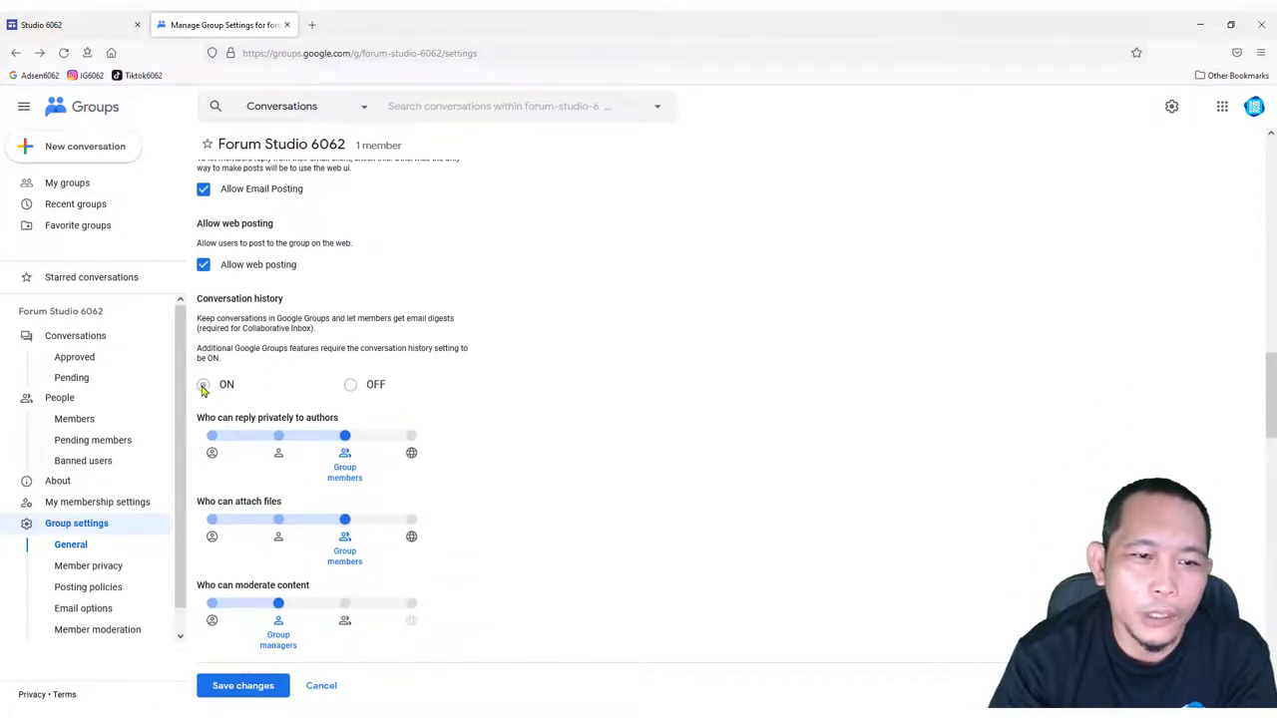
{"action": "scroll", "coordinate": [228, 396], "scroll_direction": "down", "scroll_amount": 8}
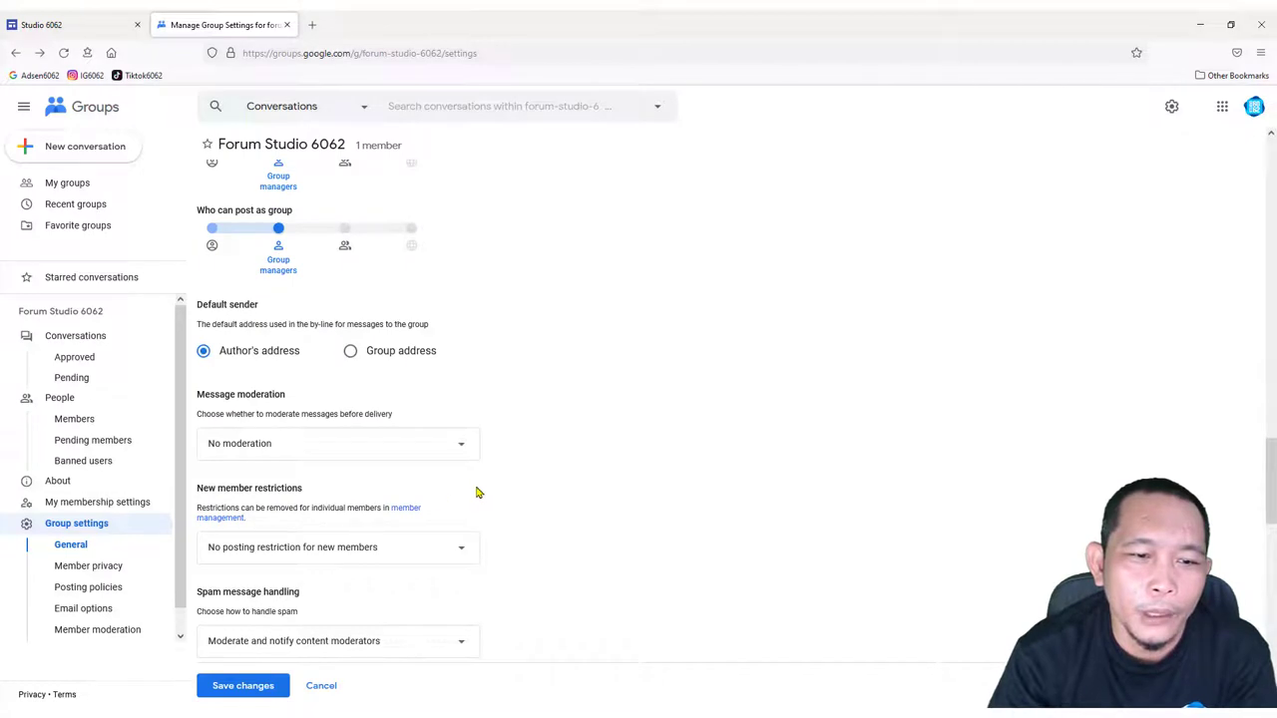
{"action": "scroll", "coordinate": [500, 500], "scroll_direction": "down", "scroll_amount": 1}
{"action": "left_click_drag", "start_coordinate": [224, 329], "coordinate": [284, 329]}
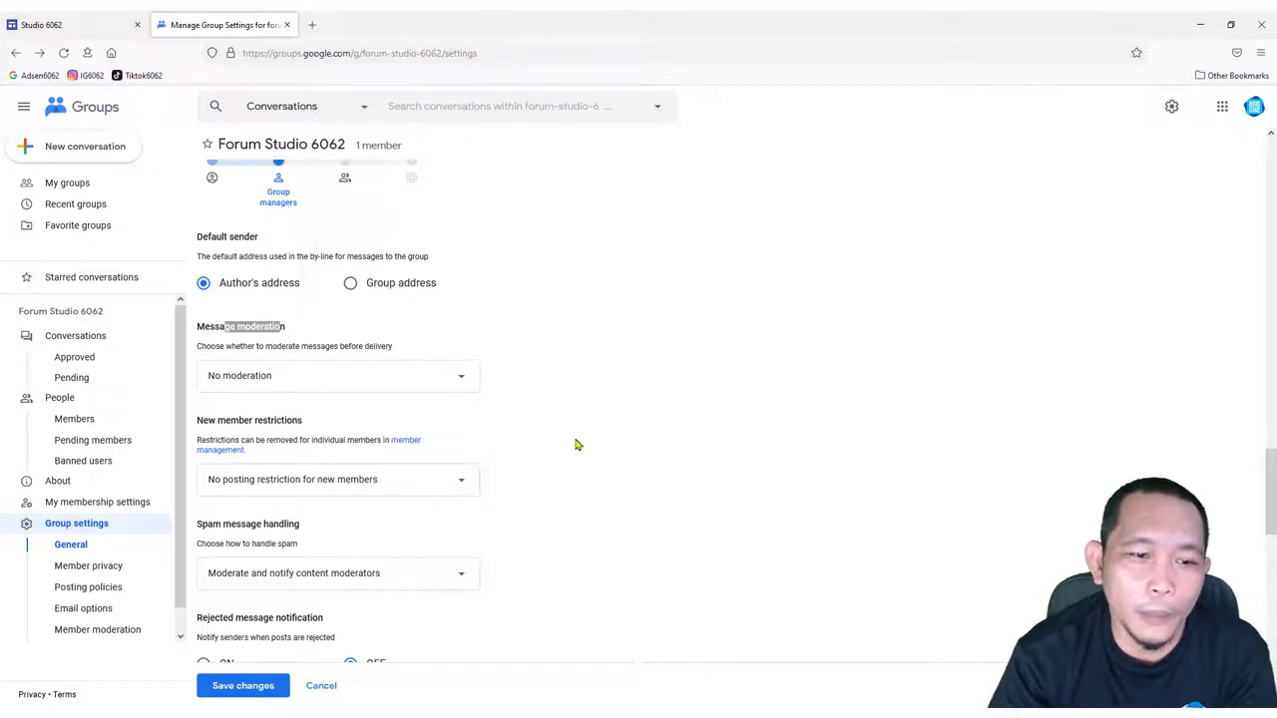
{"action": "scroll", "coordinate": [575, 442], "scroll_direction": "down", "scroll_amount": 2}
{"action": "left_click_drag", "start_coordinate": [226, 285], "coordinate": [268, 286]}
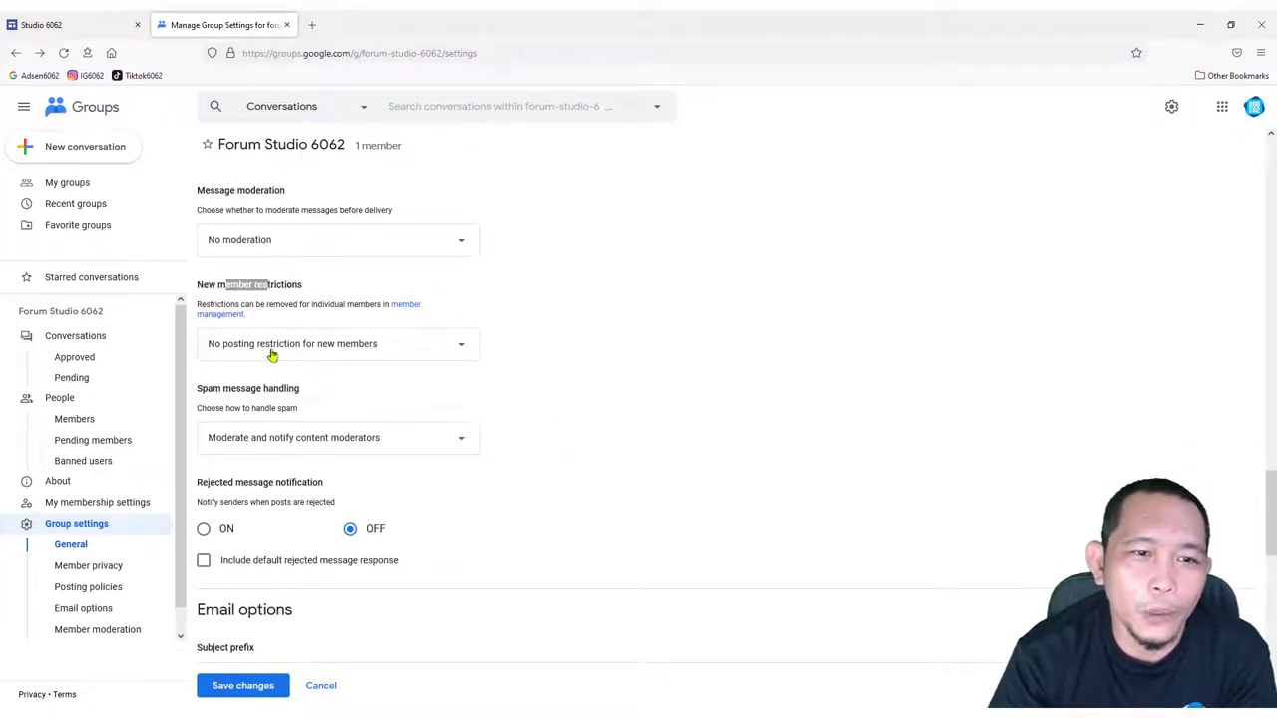
{"action": "left_click", "coordinate": [456, 353]}
{"action": "left_click", "coordinate": [447, 356]}
{"action": "scroll", "coordinate": [557, 407], "scroll_direction": "down", "scroll_amount": 1}
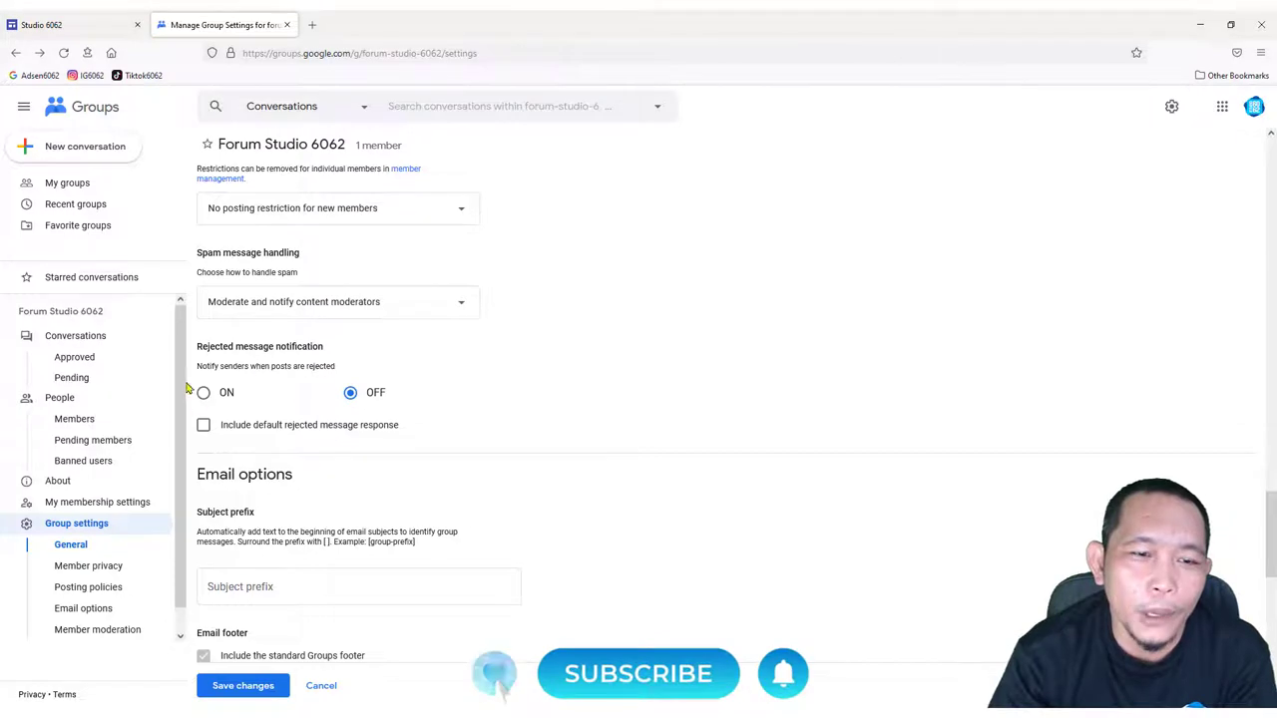
{"action": "left_click_drag", "start_coordinate": [202, 346], "coordinate": [275, 346]}
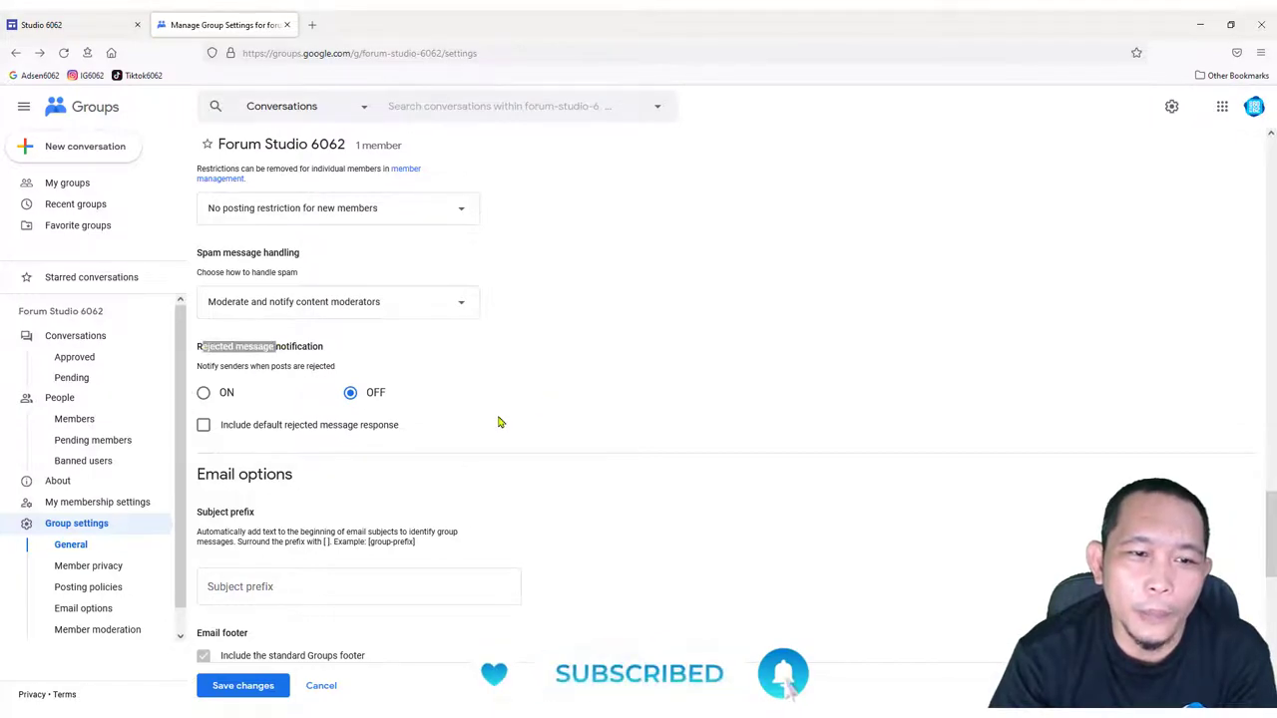
Examine the email options, including the group email language choices, and the member moderation settings
{"action": "scroll", "coordinate": [442, 448], "scroll_direction": "down", "scroll_amount": 1}
{"action": "scroll", "coordinate": [323, 451], "scroll_direction": "down", "scroll_amount": 4}
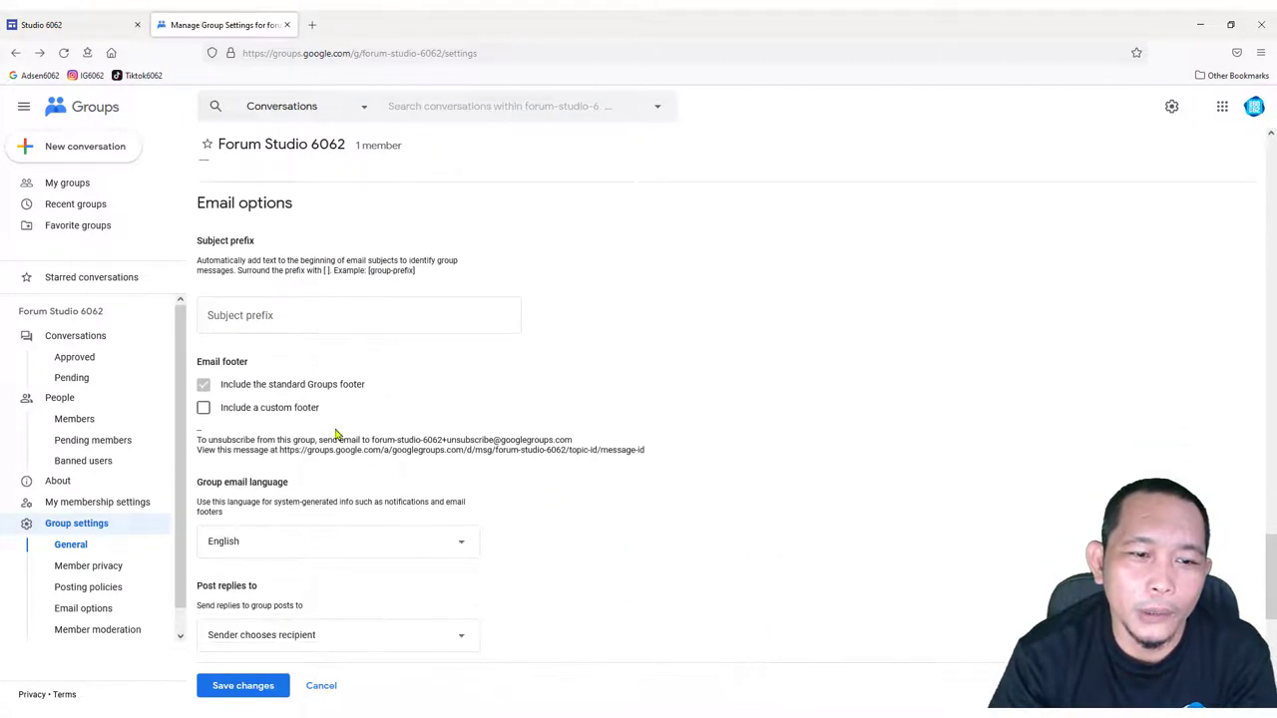
{"action": "scroll", "coordinate": [329, 419], "scroll_direction": "up", "scroll_amount": 1}
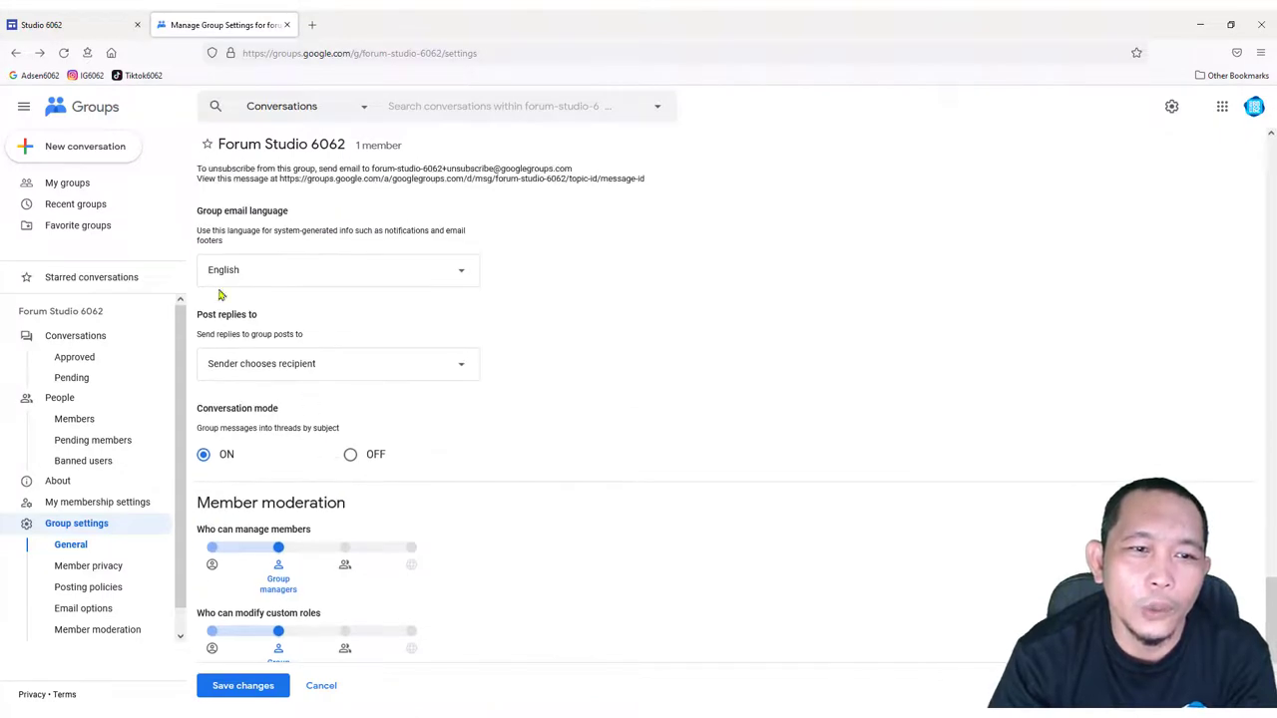
{"action": "left_click", "coordinate": [337, 278]}
{"action": "left_click", "coordinate": [225, 279]}
{"action": "left_click", "coordinate": [413, 278]}
{"action": "scroll", "coordinate": [297, 489], "scroll_direction": "down", "scroll_amount": 2}
{"action": "scroll", "coordinate": [301, 502], "scroll_direction": "down", "scroll_amount": 2}
{"action": "scroll", "coordinate": [545, 421], "scroll_direction": "down", "scroll_amount": 5}
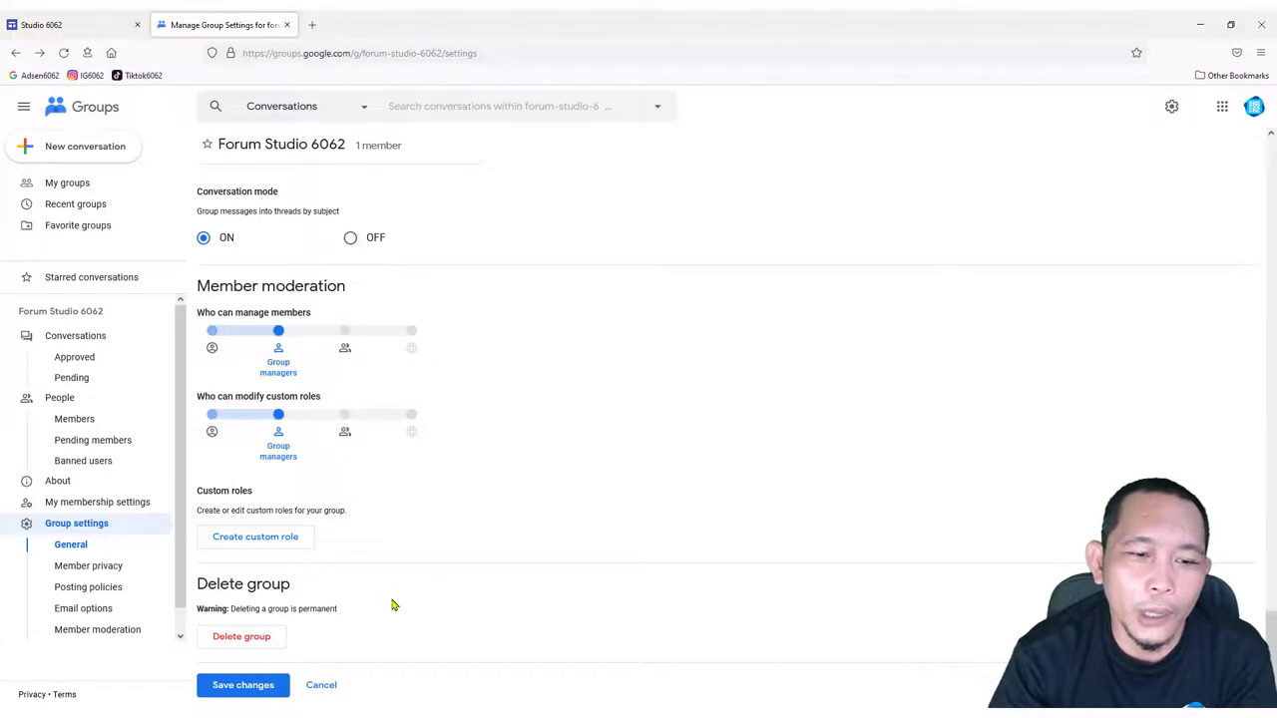
Save the changed group settings and reopen Forum Studio 6062 from the list of own groups
{"action": "left_click", "coordinate": [264, 686]}
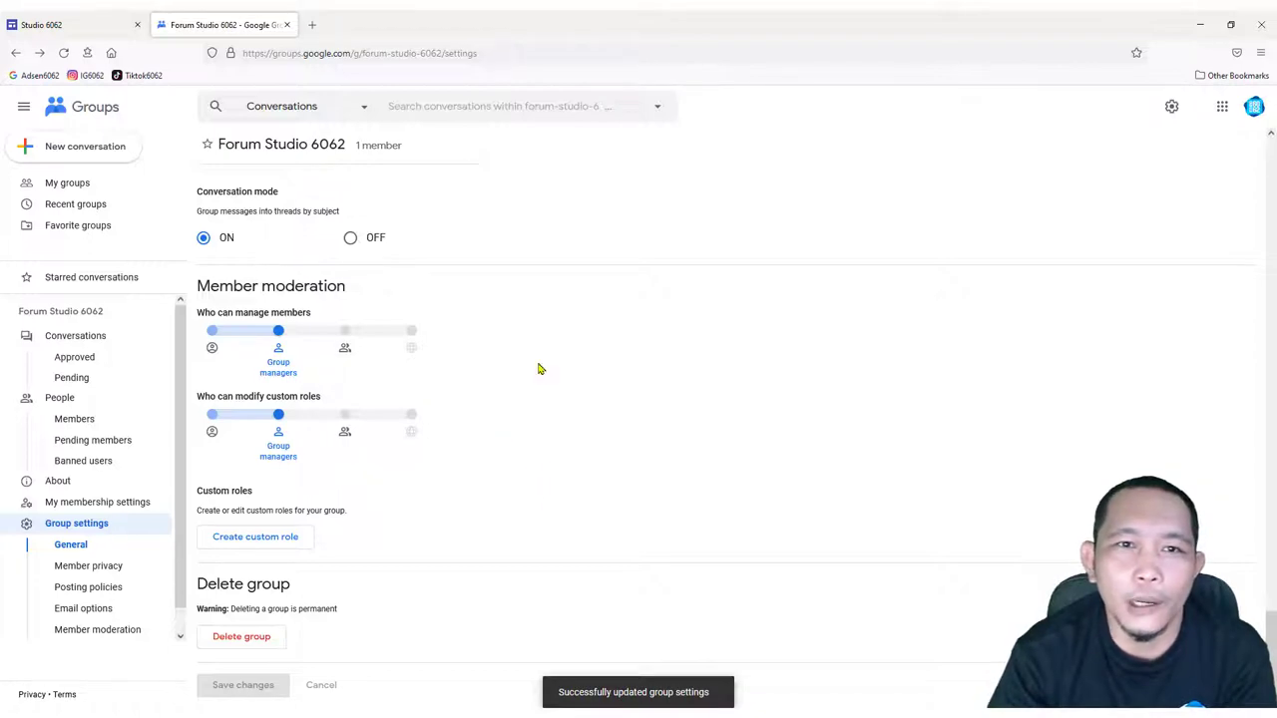
{"action": "scroll", "coordinate": [439, 199], "scroll_direction": "up", "scroll_amount": 10}
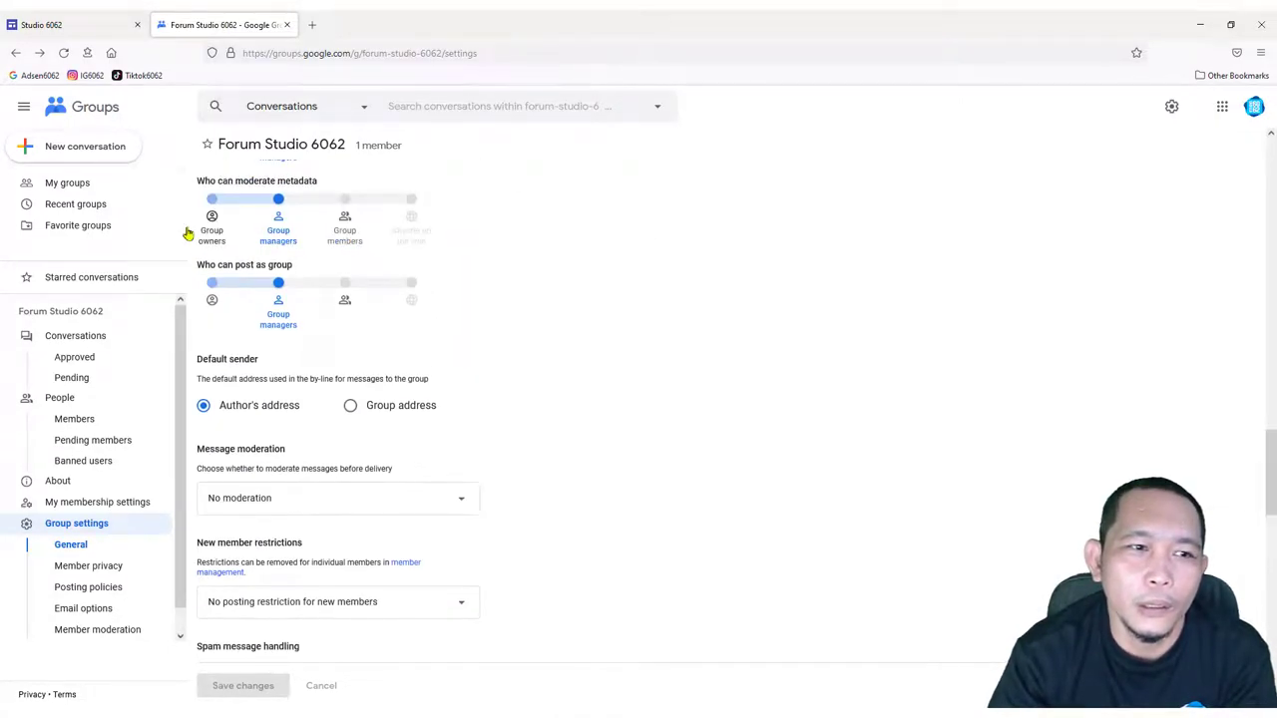
{"action": "left_click", "coordinate": [81, 186]}
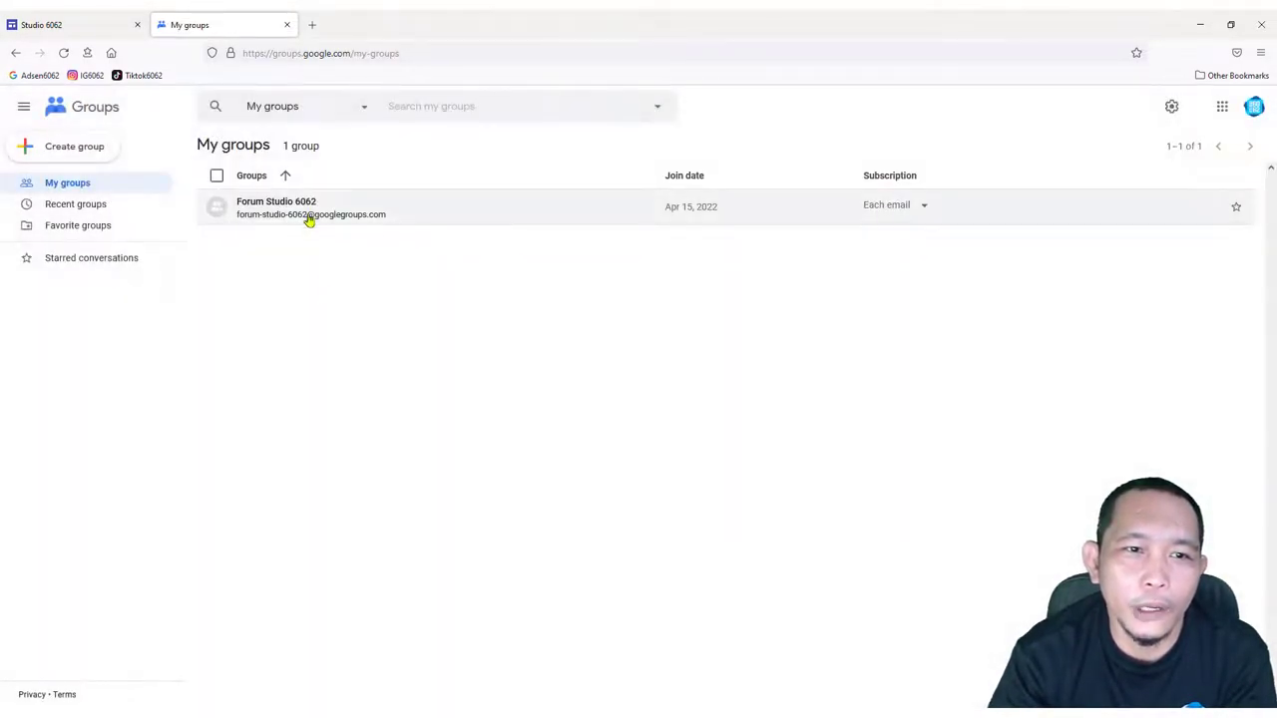
{"action": "left_click", "coordinate": [300, 206]}
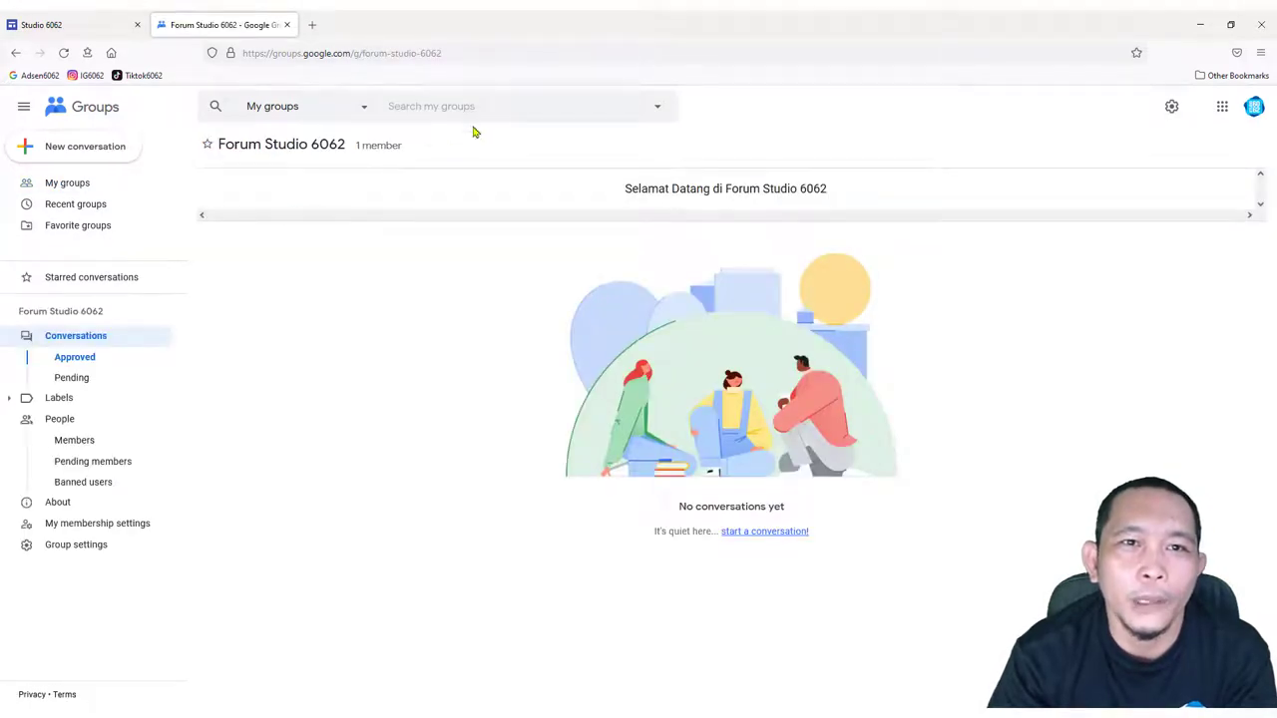
Copy the web address of the Forum Studio 6062 group and return to the Studio 6062 site editor
{"action": "left_click", "coordinate": [252, 53]}
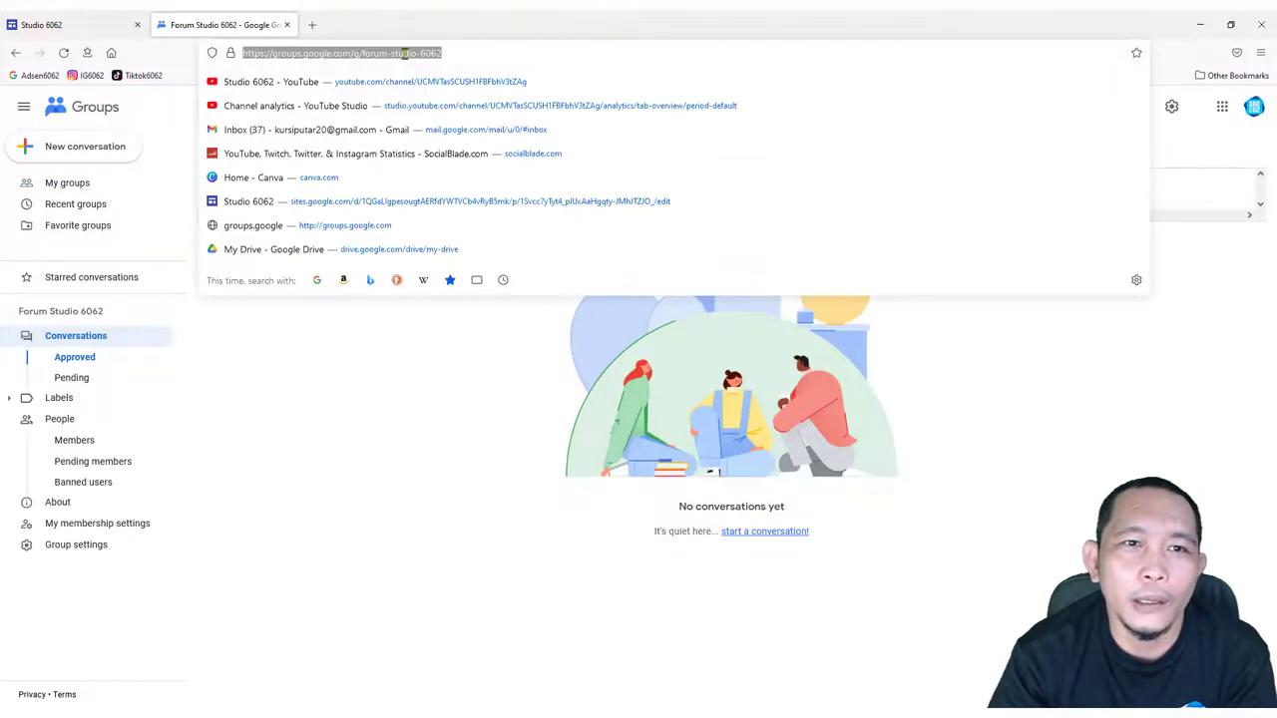
{"action": "right_click", "coordinate": [359, 51]}
{"action": "left_click", "coordinate": [395, 126]}
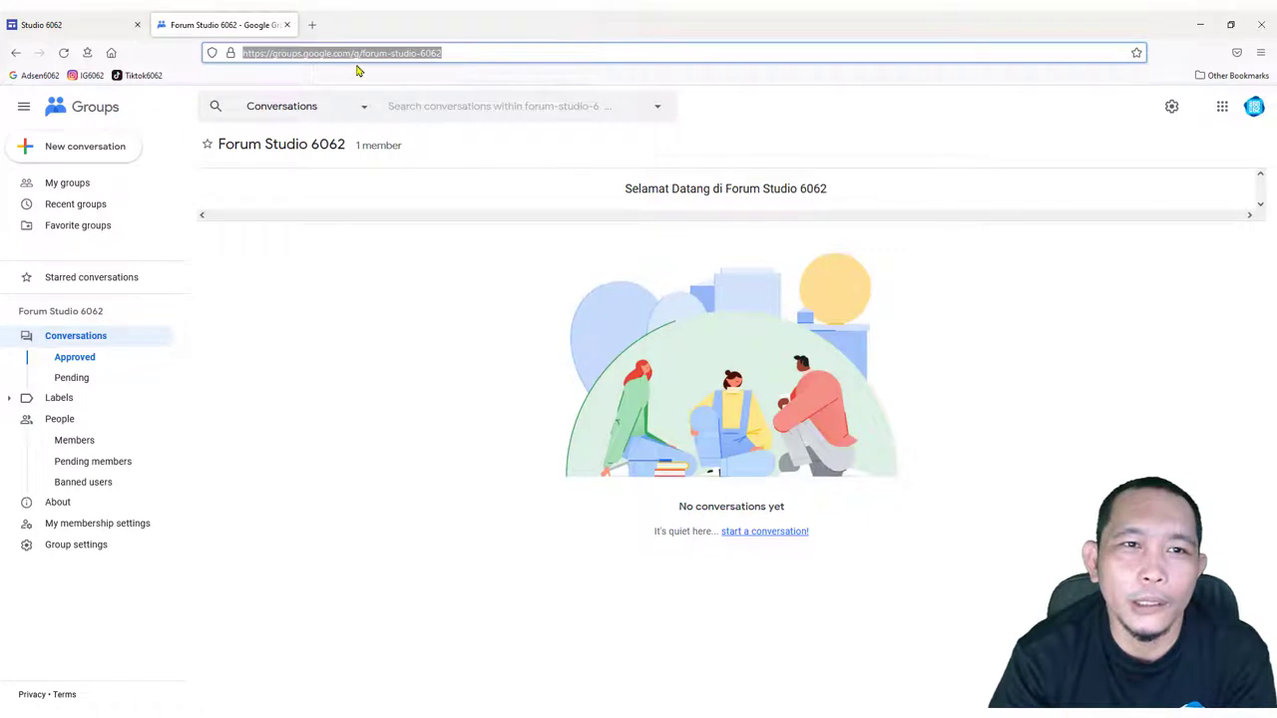
{"action": "left_click", "coordinate": [92, 27]}
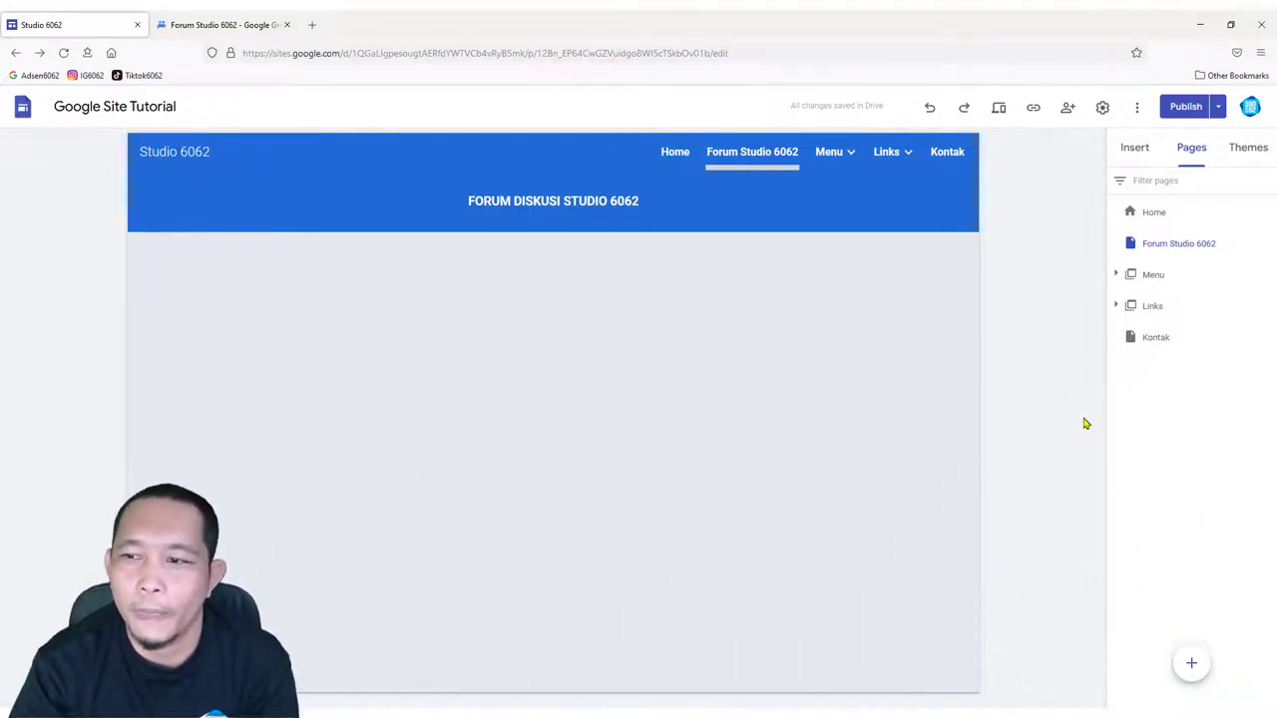
Insert a button named KLIK DISINI UNTUK BERGABUNG KE FORUM linked to the copied group address, and stretch it across the page width
{"action": "left_click", "coordinate": [1134, 147]}
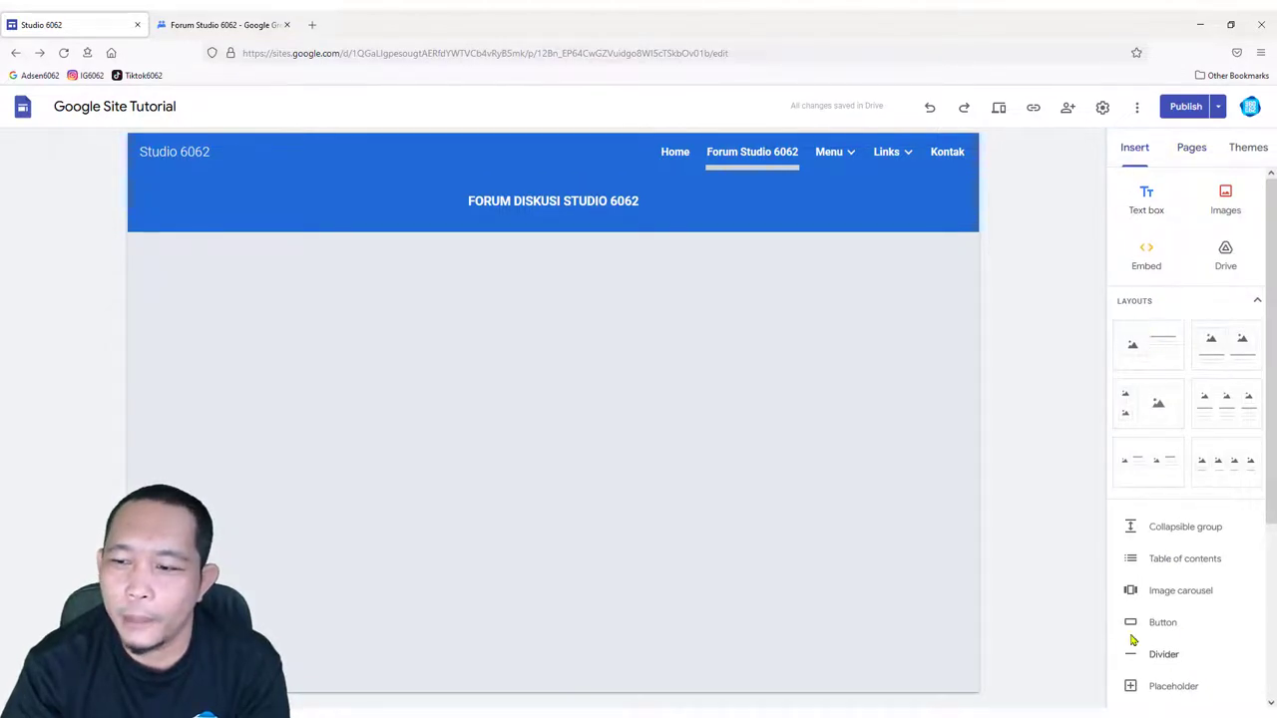
{"action": "left_click", "coordinate": [1167, 623]}
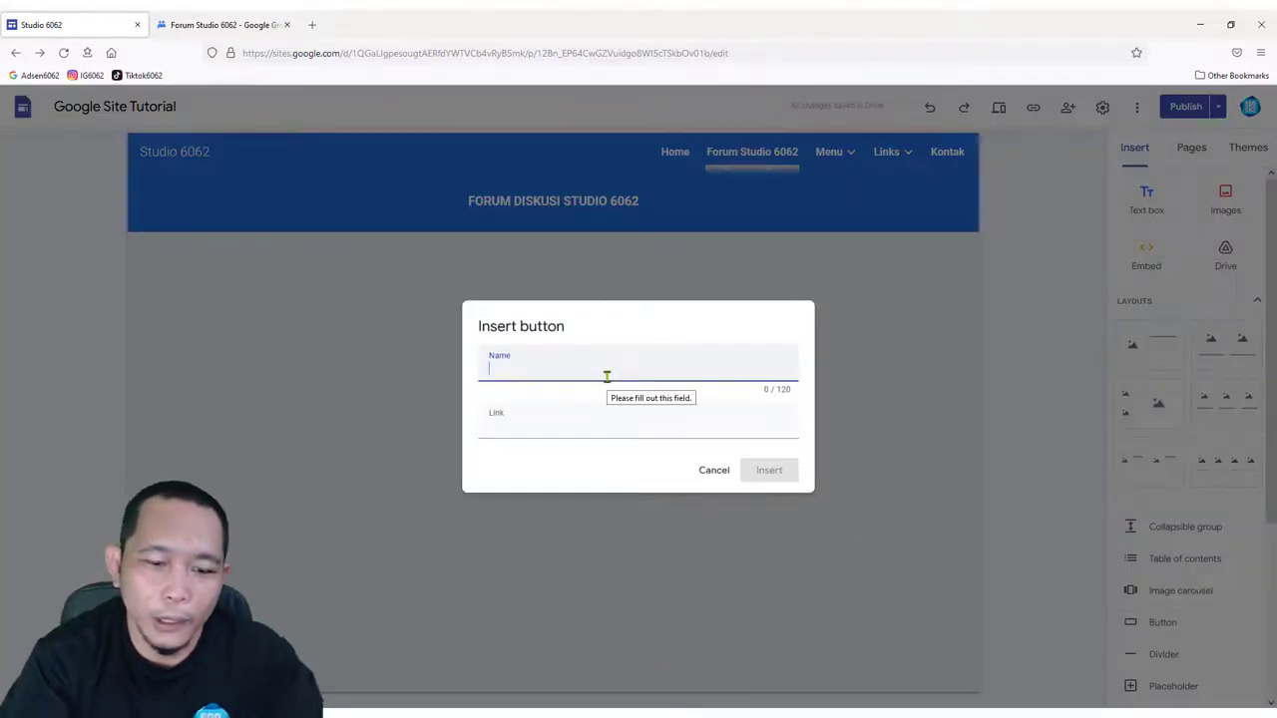
{"action": "type", "text": "KLIK DISINI UNTUK BERGABUNG KE FORUM"}
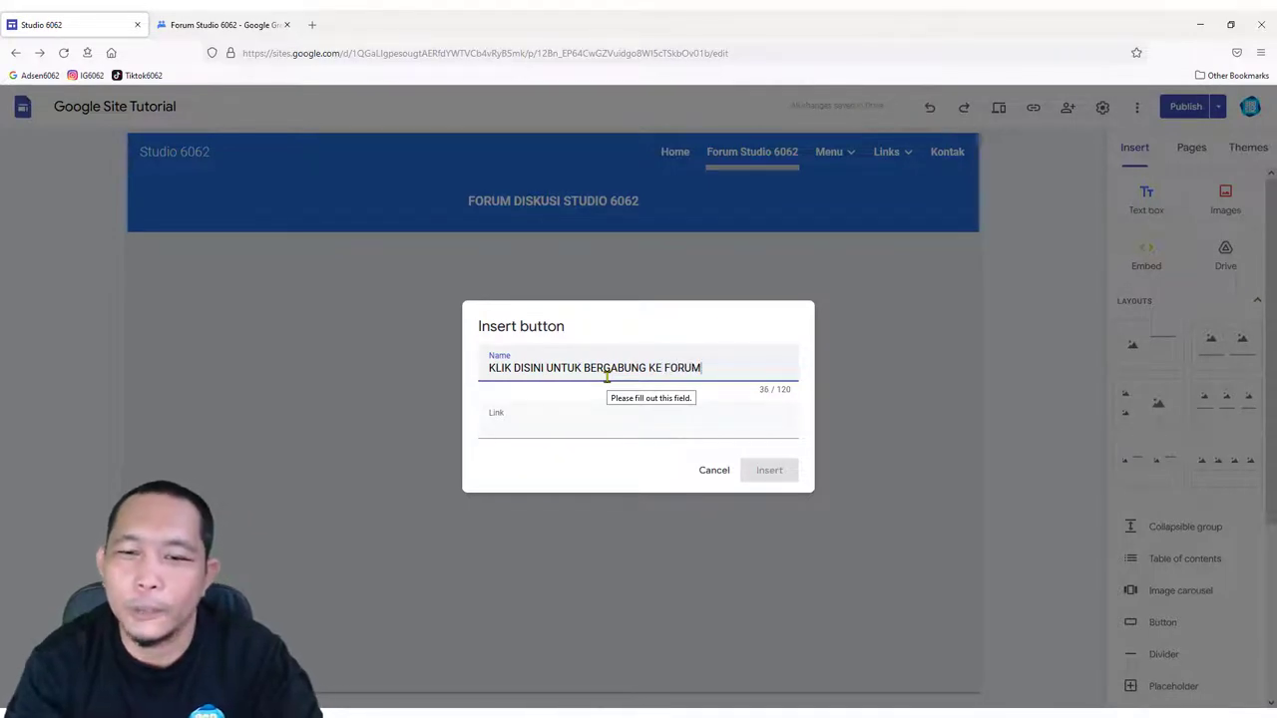
{"action": "left_click", "coordinate": [542, 431]}
{"action": "right_click", "coordinate": [542, 430]}
{"action": "left_click", "coordinate": [570, 520]}
{"action": "left_click", "coordinate": [773, 470]}
{"action": "left_click_drag", "start_coordinate": [282, 264], "coordinate": [968, 336]}
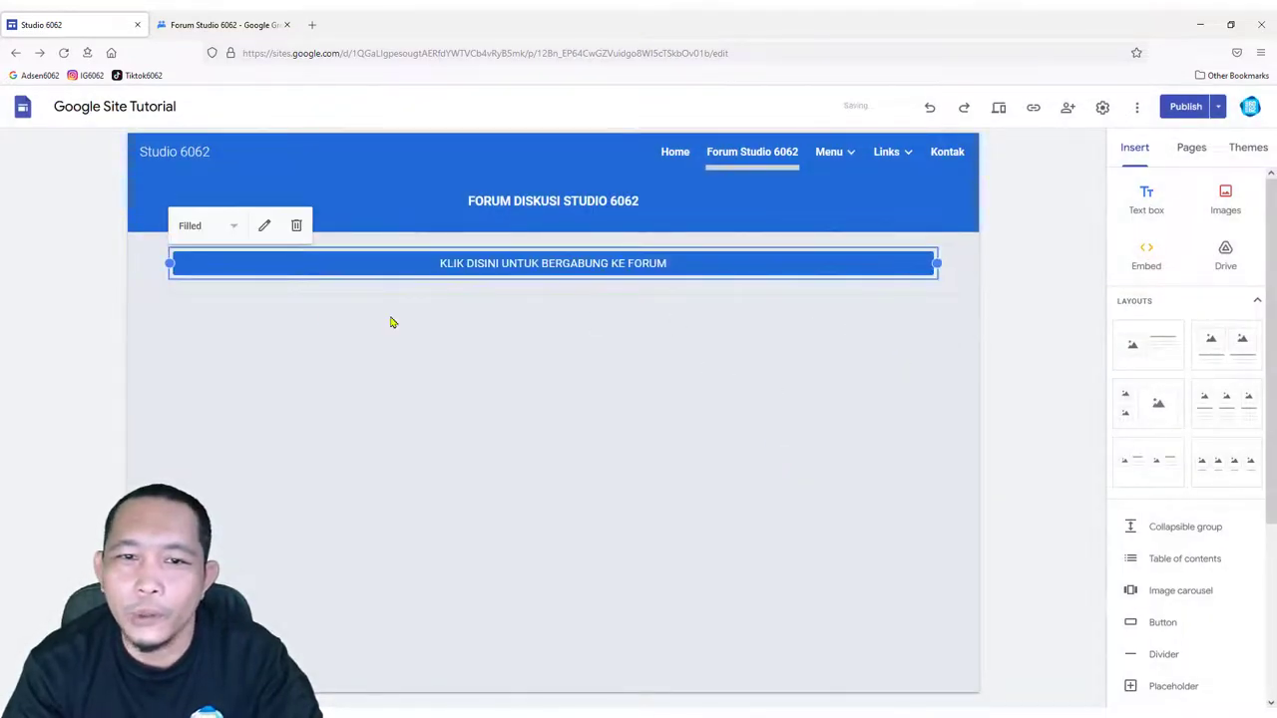
{"action": "left_click", "coordinate": [526, 350]}
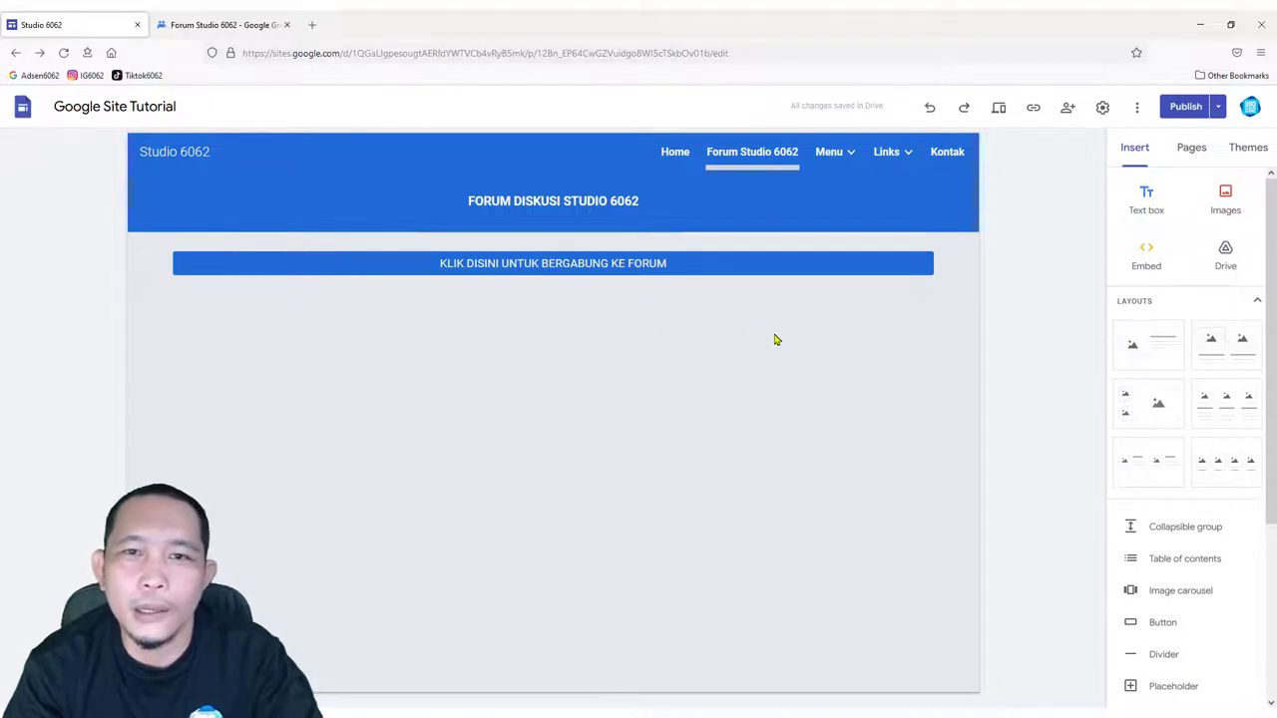
{"action": "double_click", "coordinate": [514, 341]}
{"action": "left_click", "coordinate": [693, 417]}
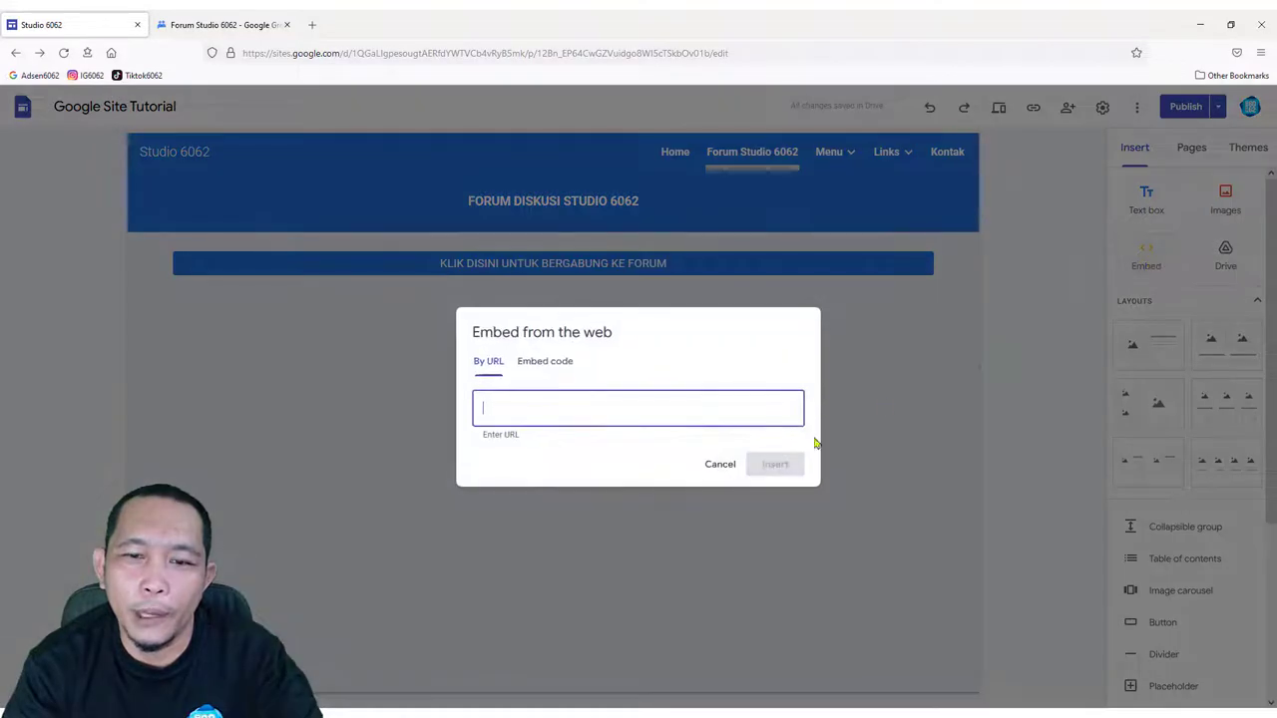
{"action": "left_click", "coordinate": [725, 467]}
{"action": "double_click", "coordinate": [527, 396]}
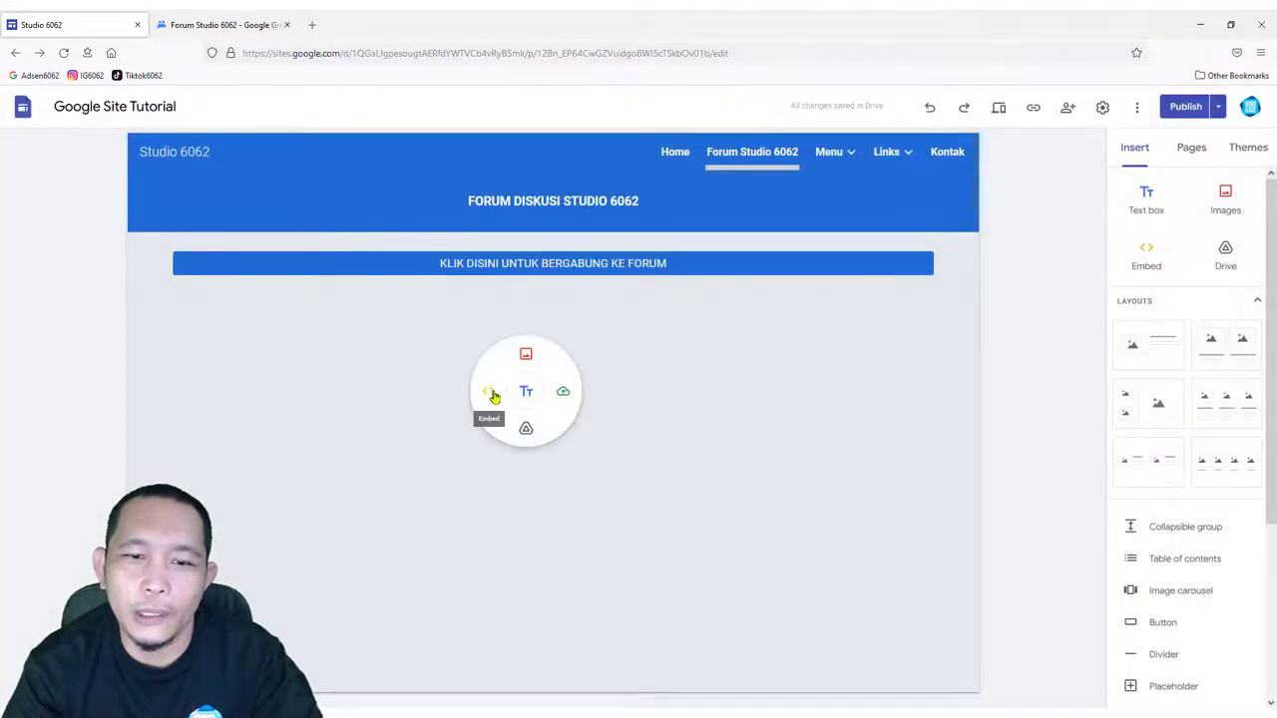
{"action": "left_click", "coordinate": [490, 396]}
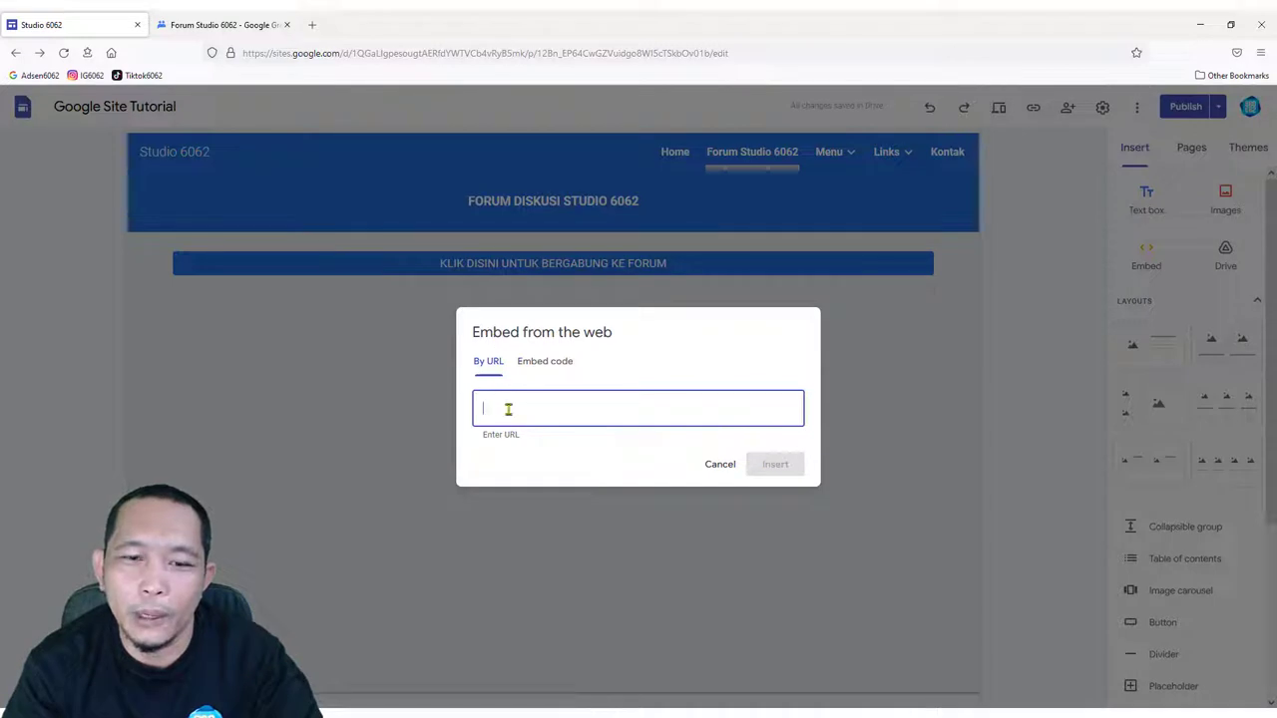
{"action": "right_click", "coordinate": [508, 409]}
{"action": "left_click", "coordinate": [547, 505]}
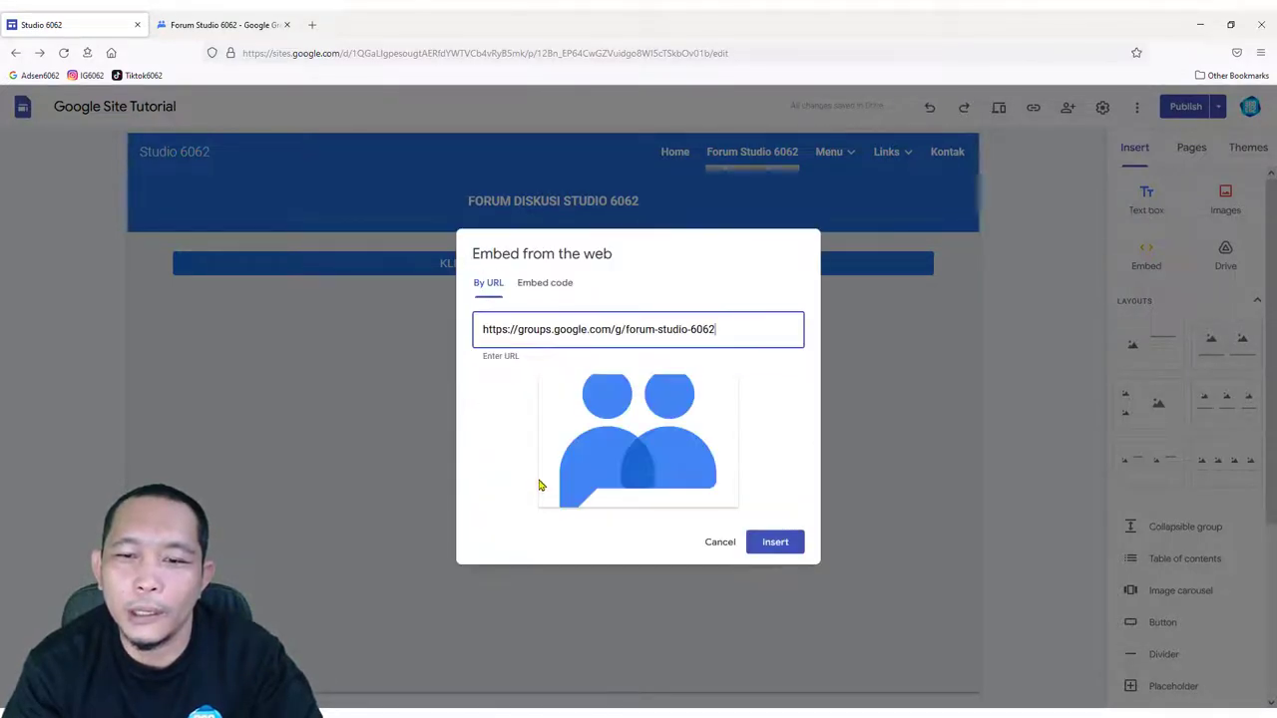
{"action": "left_click", "coordinate": [787, 539]}
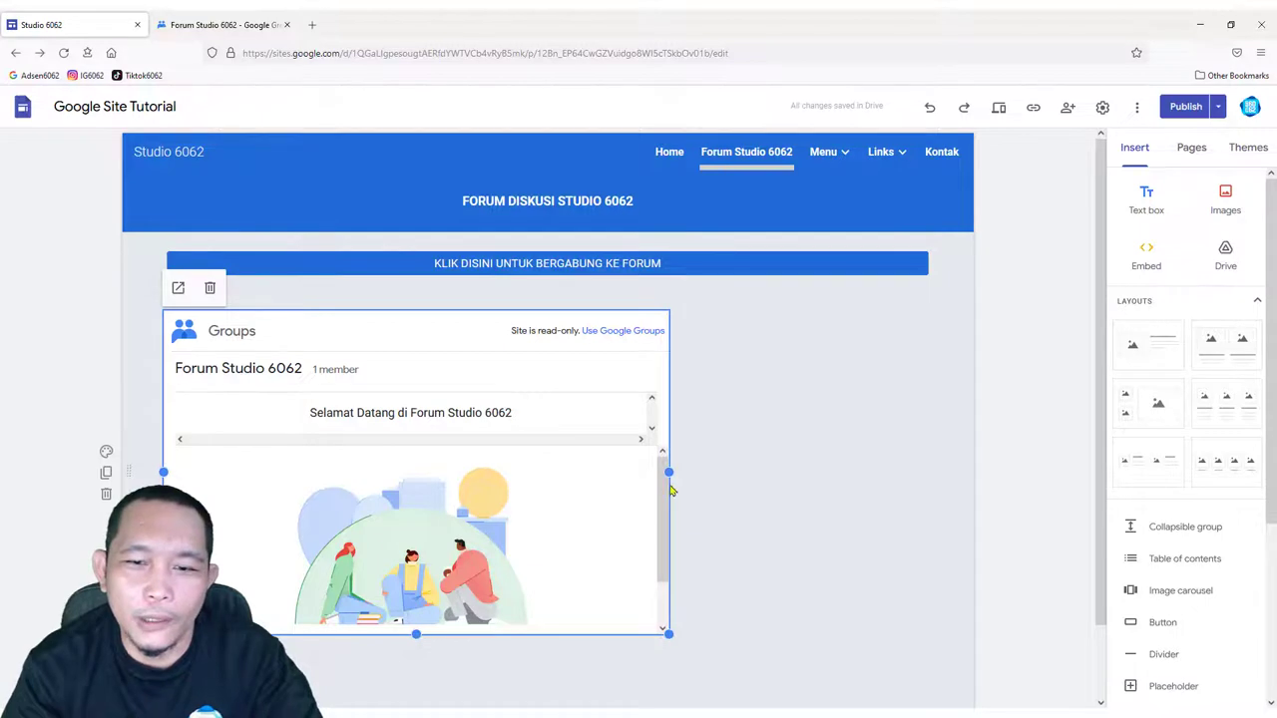
Enlarge the embedded group to the width of the join button and extend its height to fit the whole conversation area
{"action": "left_click_drag", "start_coordinate": [668, 471], "coordinate": [935, 524]}
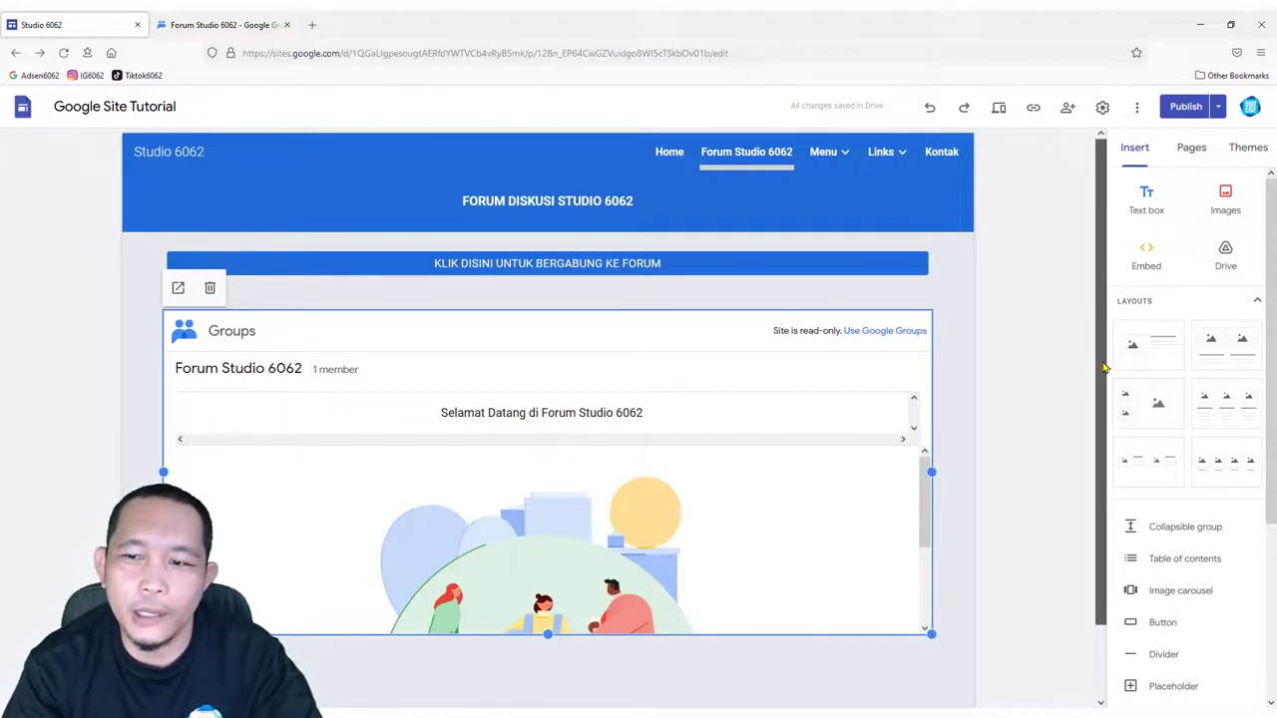
{"action": "scroll", "coordinate": [1097, 387], "scroll_direction": "down", "scroll_amount": 1}
{"action": "scroll", "coordinate": [1102, 383], "scroll_direction": "down", "scroll_amount": 1}
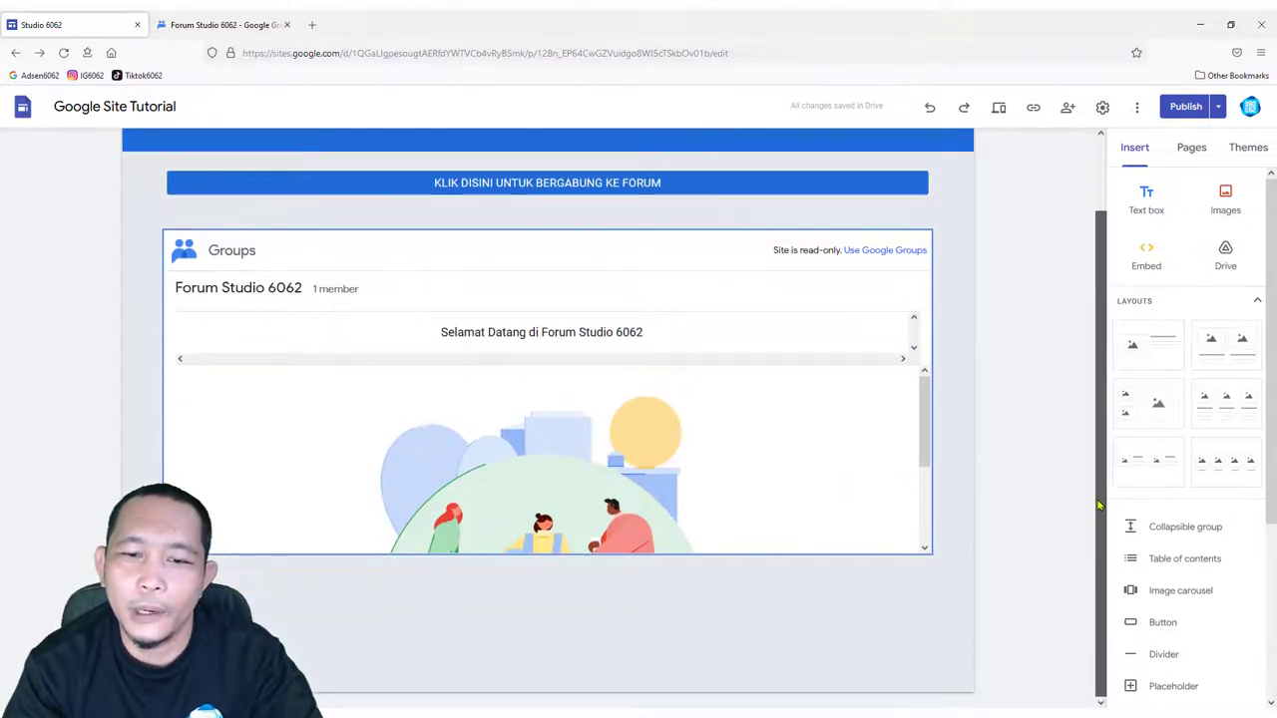
{"action": "left_click_drag", "start_coordinate": [547, 554], "coordinate": [548, 667]}
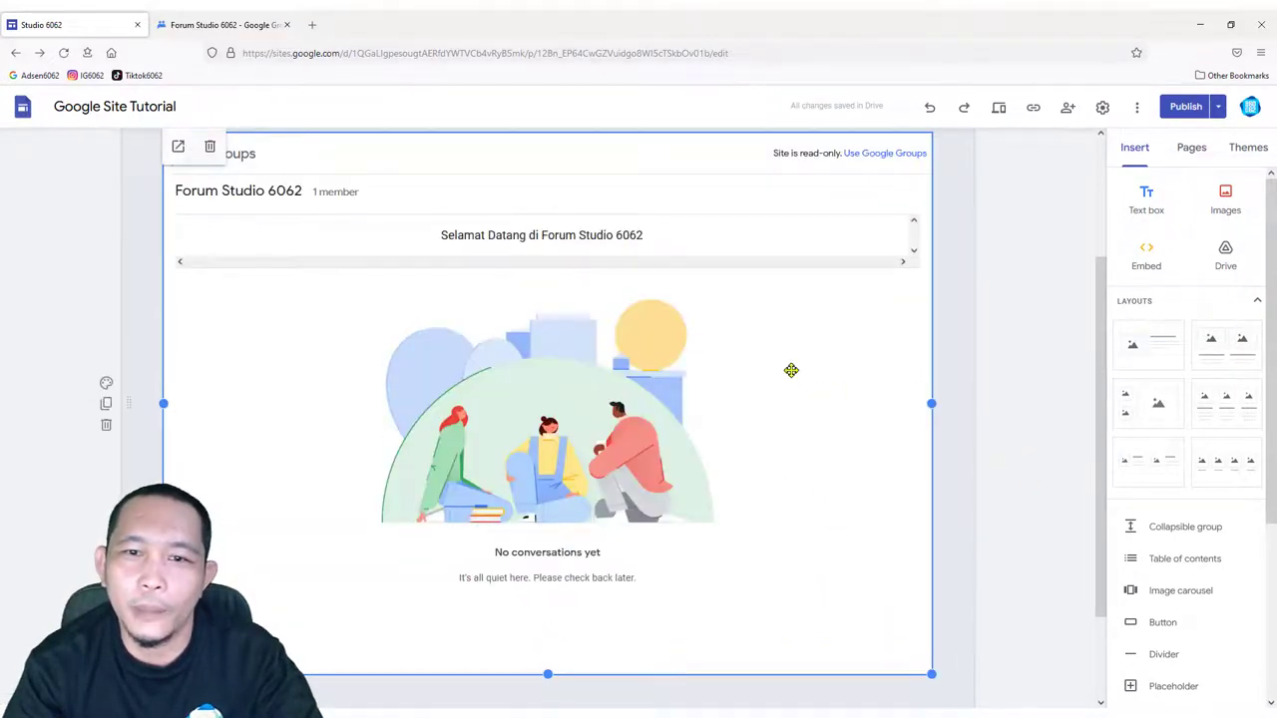
Publish the site with the forum page's new button and embedded group
{"action": "left_click", "coordinate": [1192, 108]}
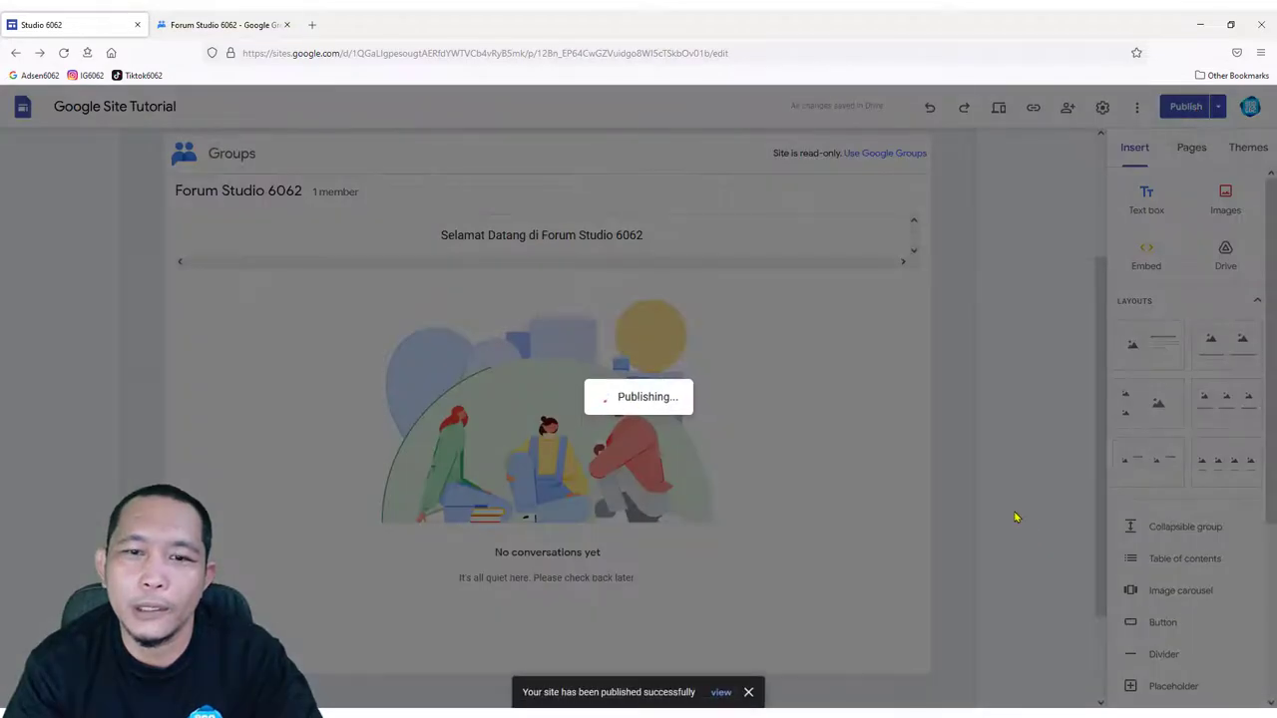
{"action": "scroll", "coordinate": [992, 397], "scroll_direction": "up", "scroll_amount": 3}
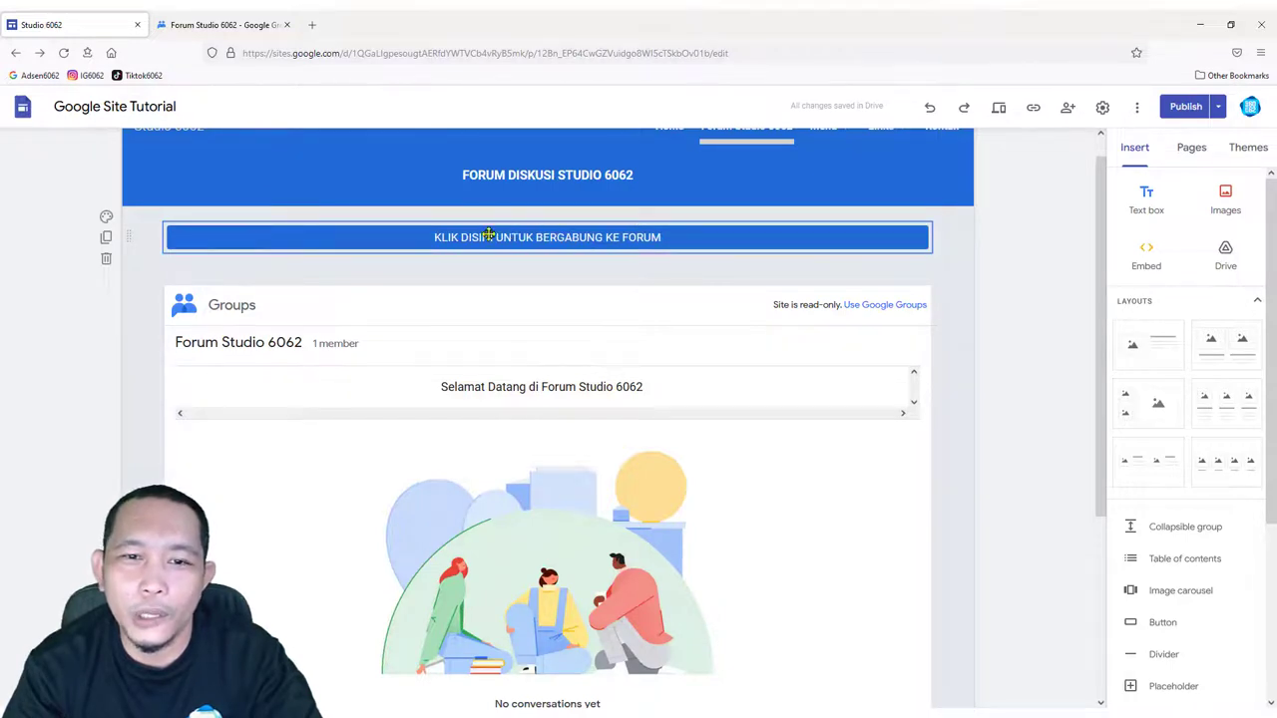
{"action": "left_click", "coordinate": [1183, 107]}
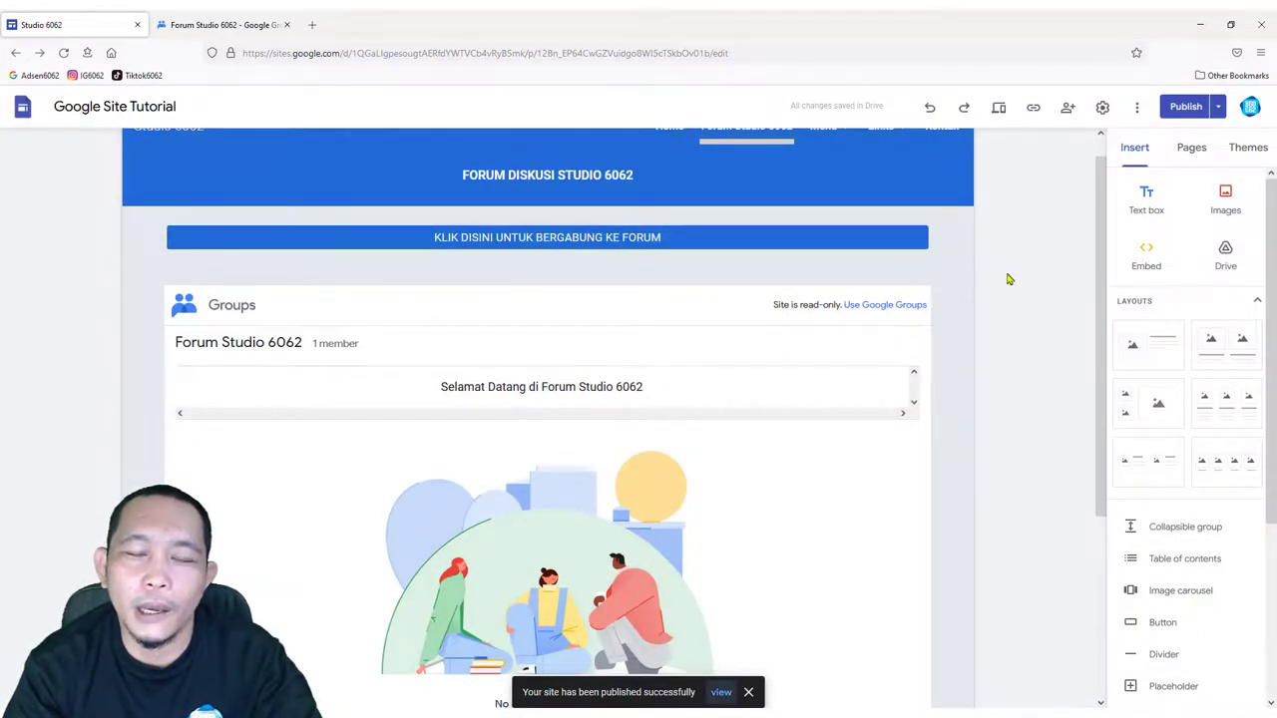
Copy the group's web address again from its Google Groups page and go back to the site editor
{"action": "left_click", "coordinate": [250, 24]}
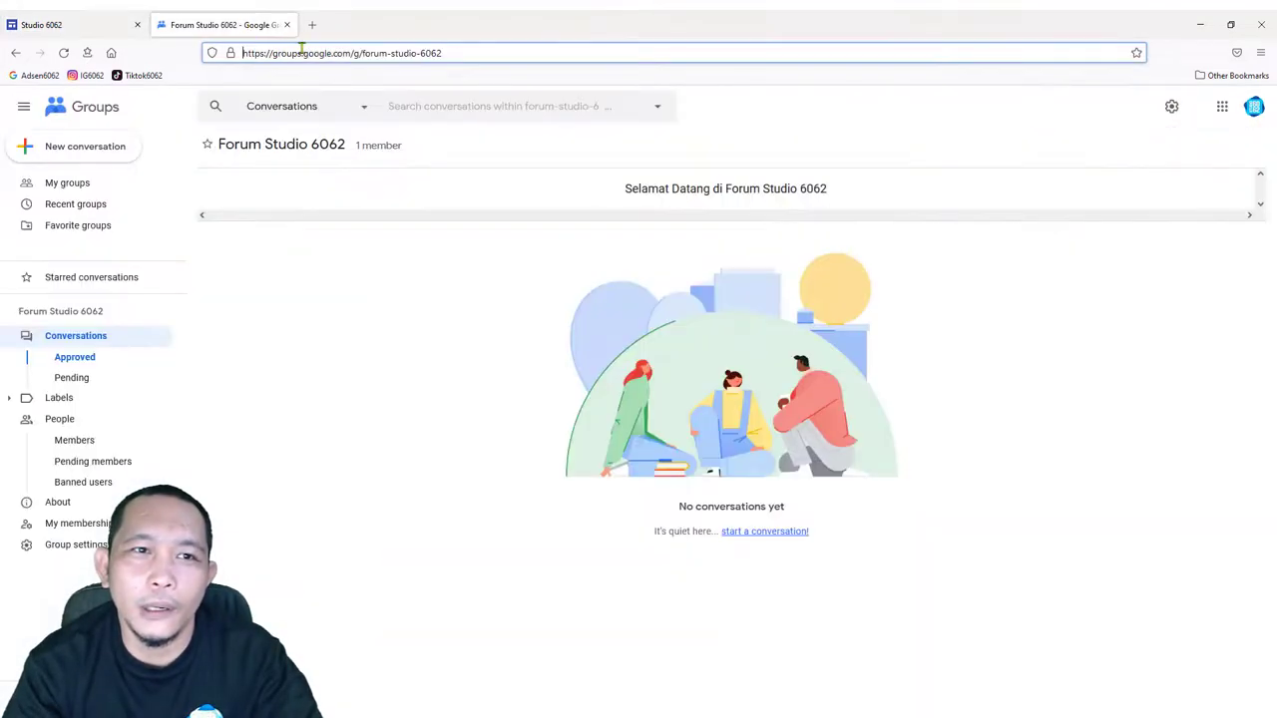
{"action": "triple_click", "coordinate": [307, 51]}
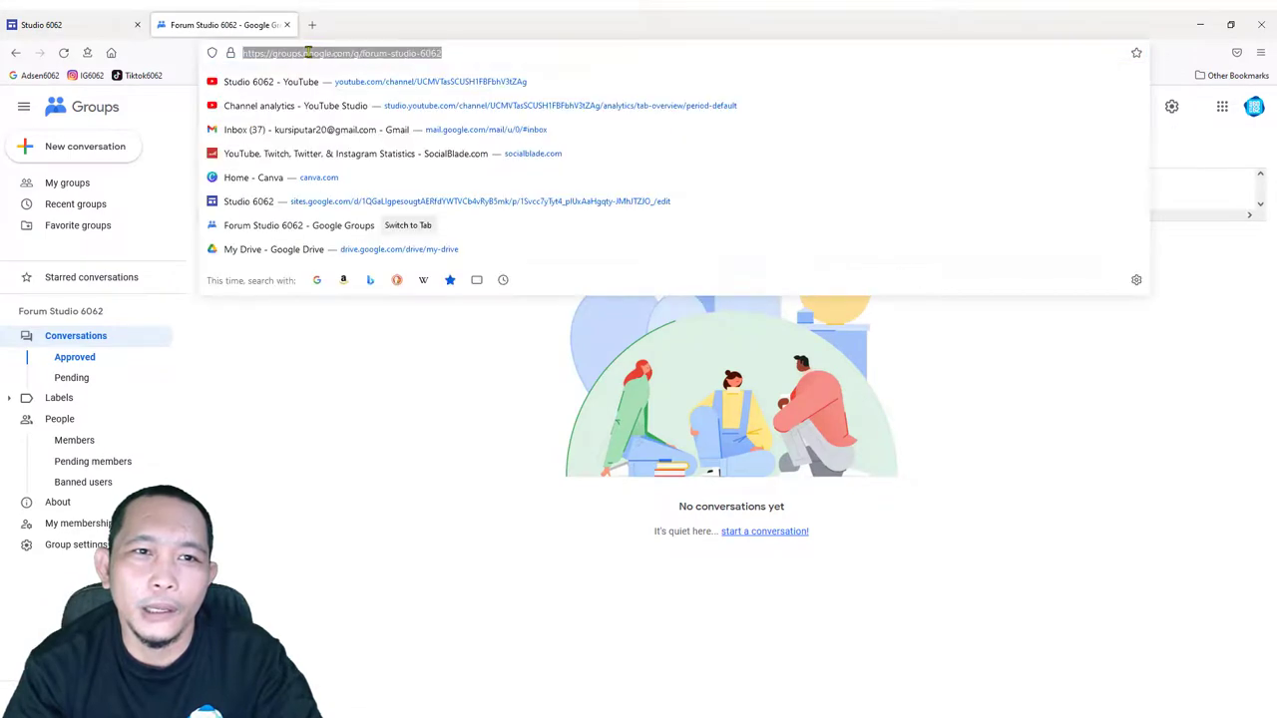
{"action": "right_click", "coordinate": [307, 52]}
{"action": "left_click", "coordinate": [330, 124]}
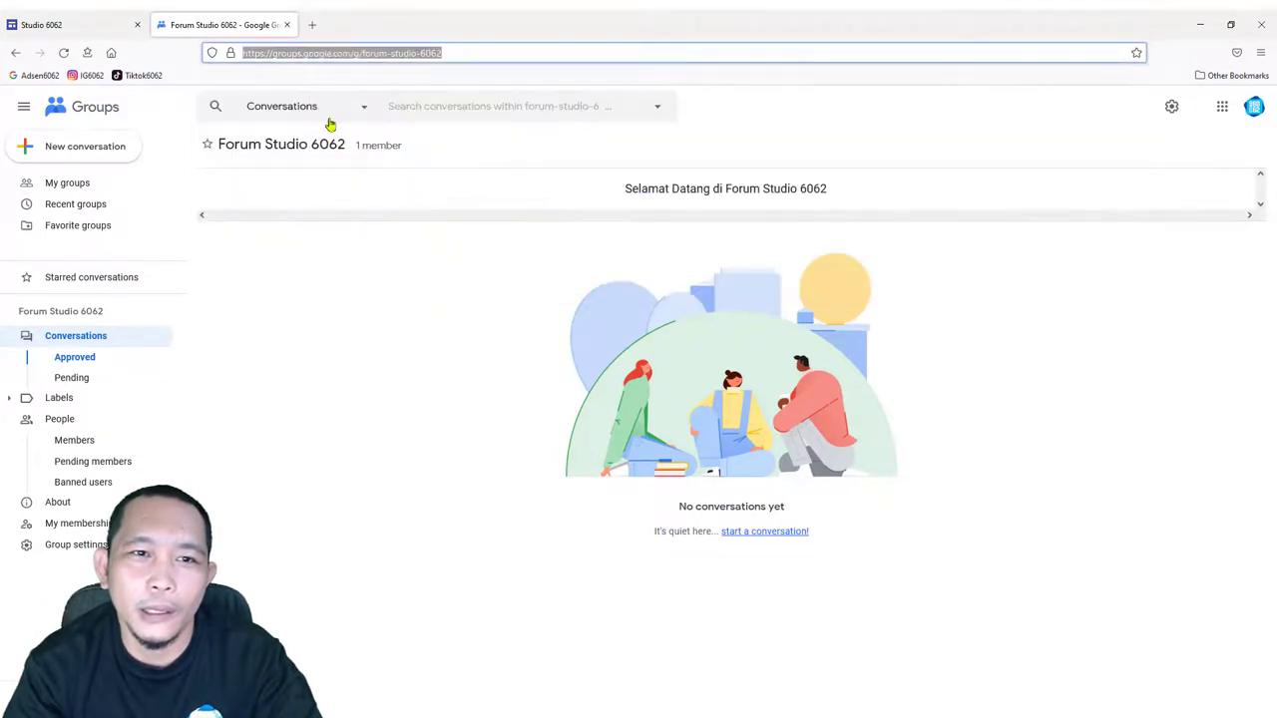
{"action": "left_click", "coordinate": [115, 16]}
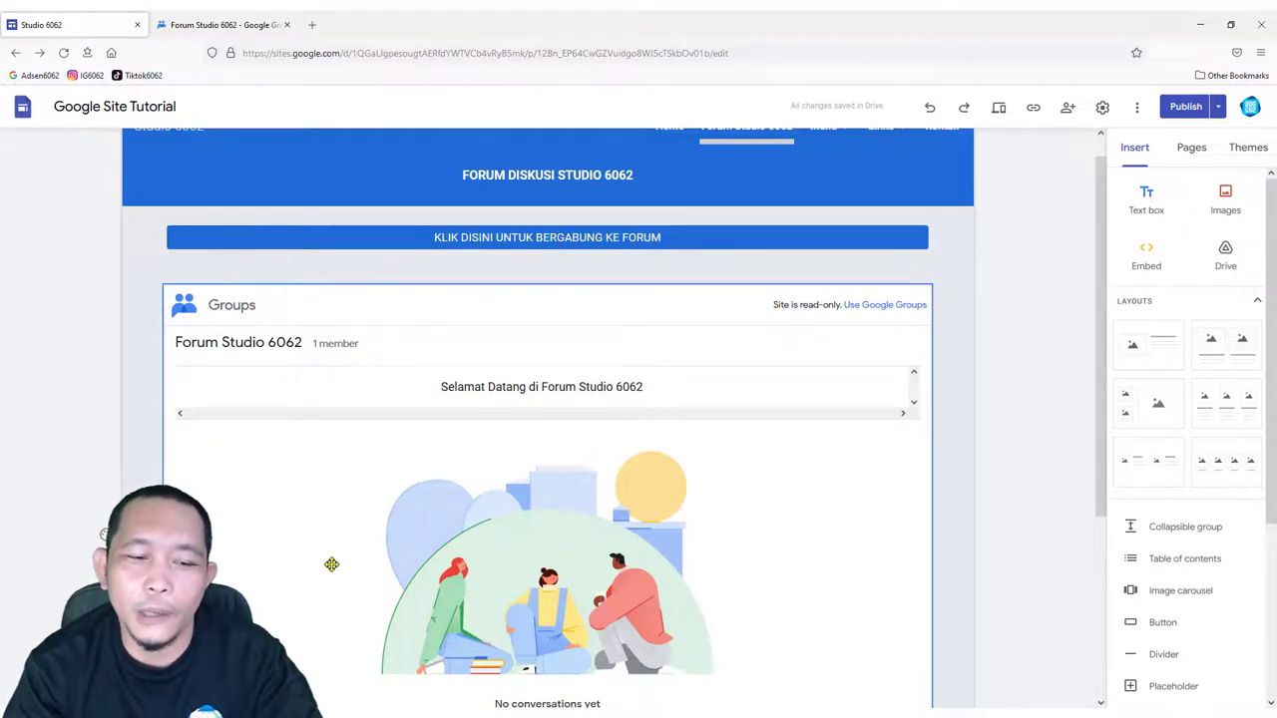
Switch to Google Chrome and open the copied Forum Studio 6062 group address there
{"action": "key", "text": "super"}
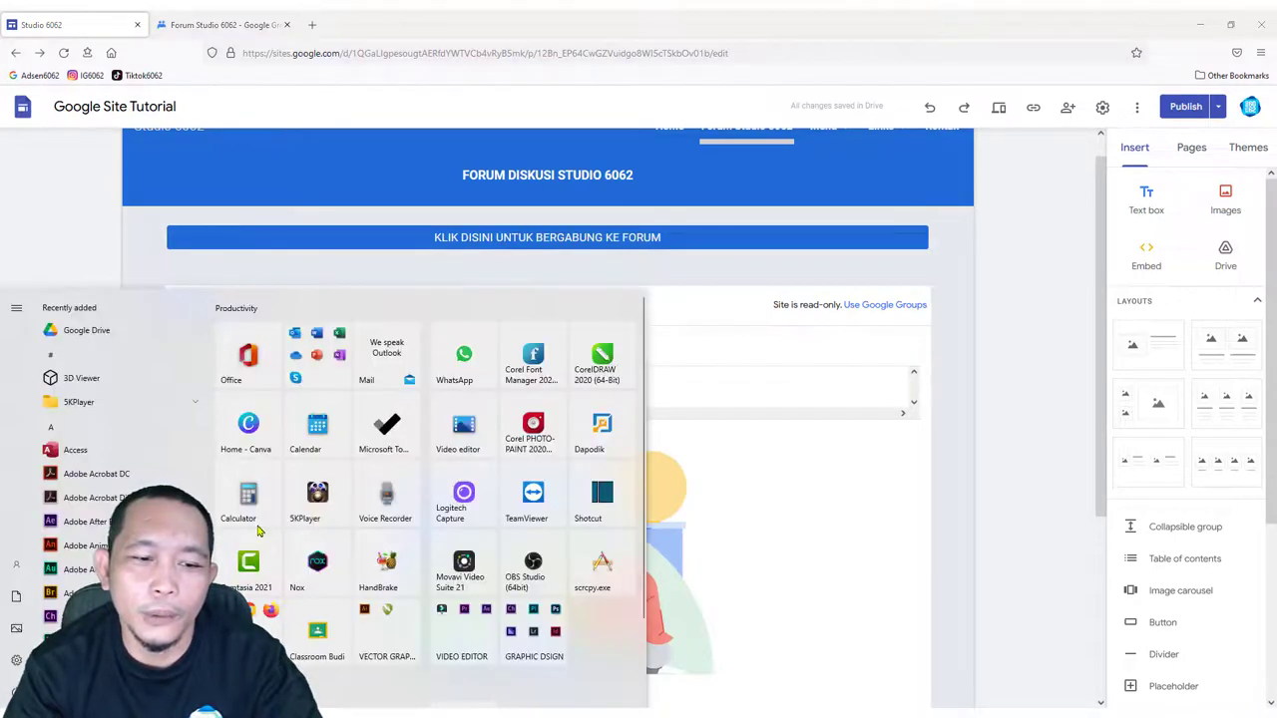
{"action": "scroll", "coordinate": [429, 449], "scroll_direction": "down", "scroll_amount": 3}
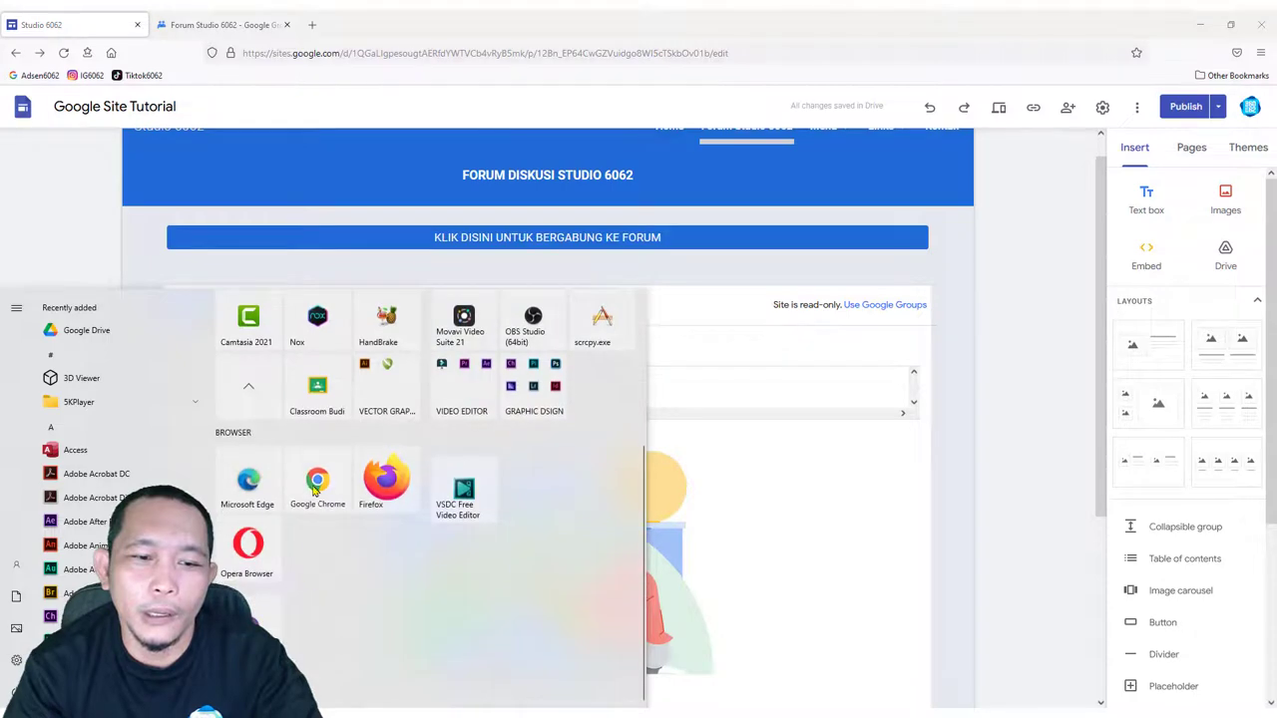
{"action": "left_click", "coordinate": [319, 485]}
{"action": "right_click", "coordinate": [422, 45]}
{"action": "left_click", "coordinate": [469, 133]}
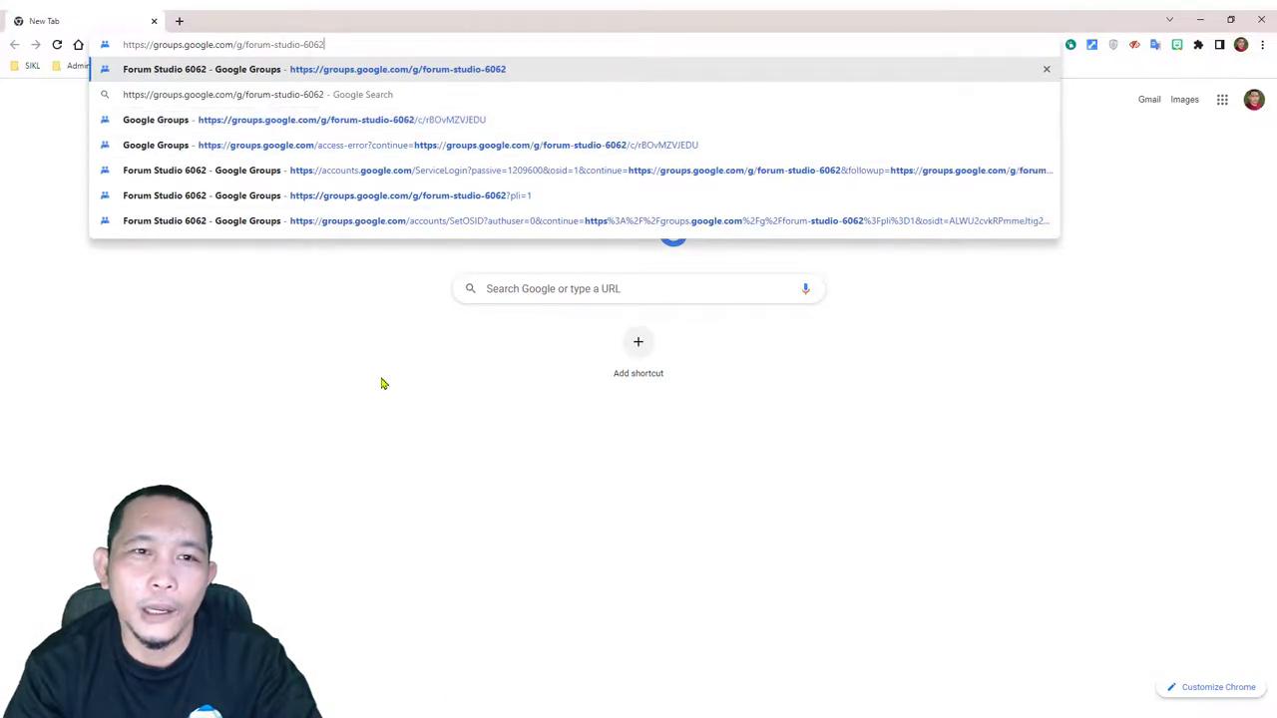
{"action": "key", "text": "Return"}
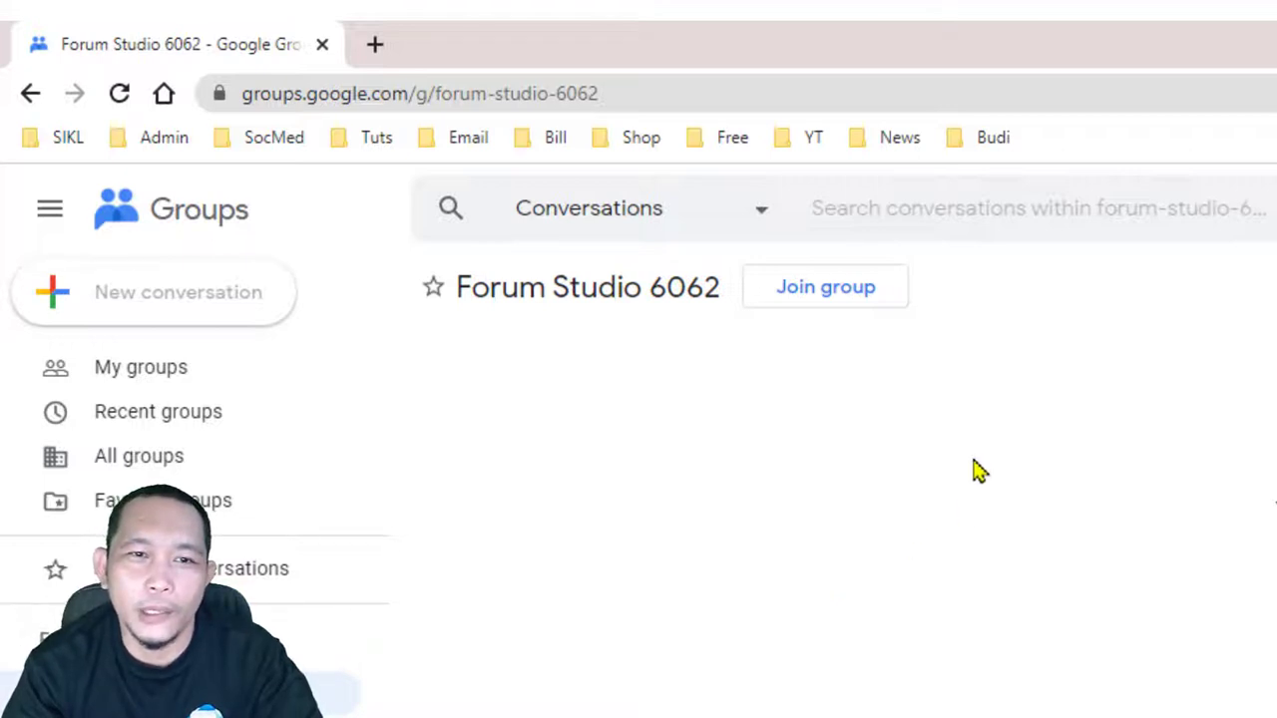
Join Forum Studio 6062 with the Google account profile linked and the Every new message subscription, and reload the group page
{"action": "left_click", "coordinate": [826, 289]}
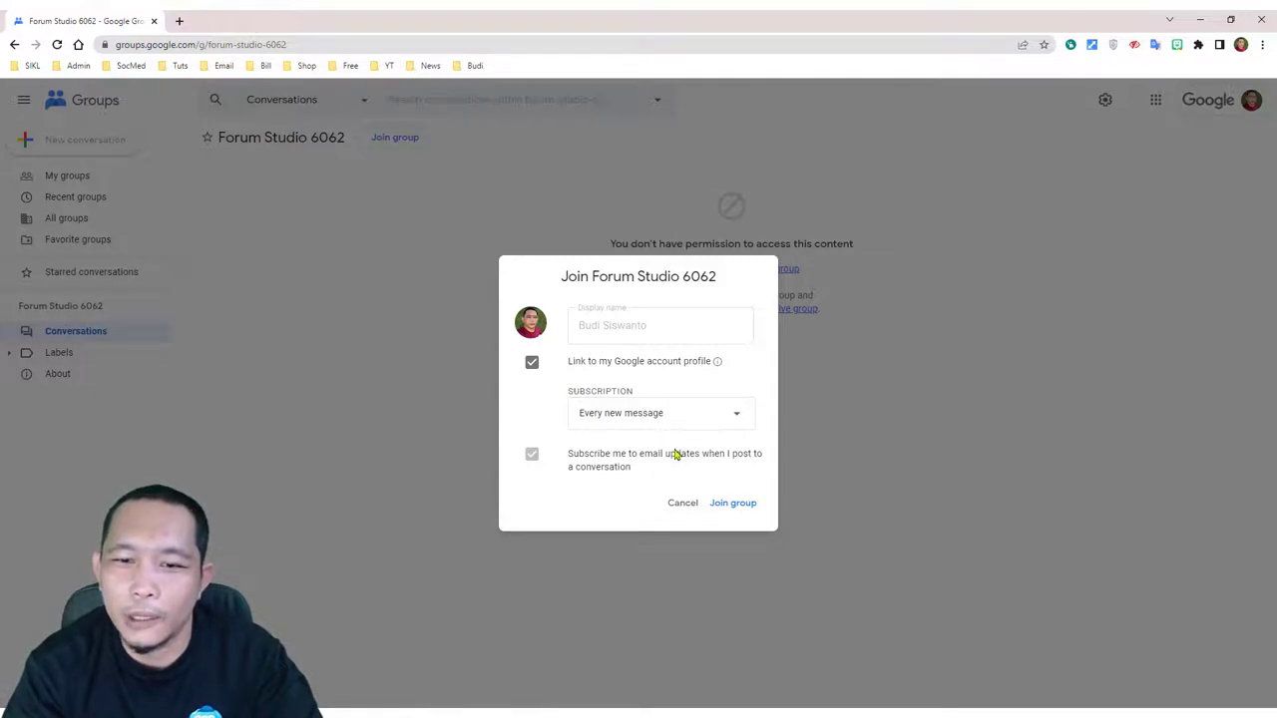
{"action": "left_click", "coordinate": [739, 504]}
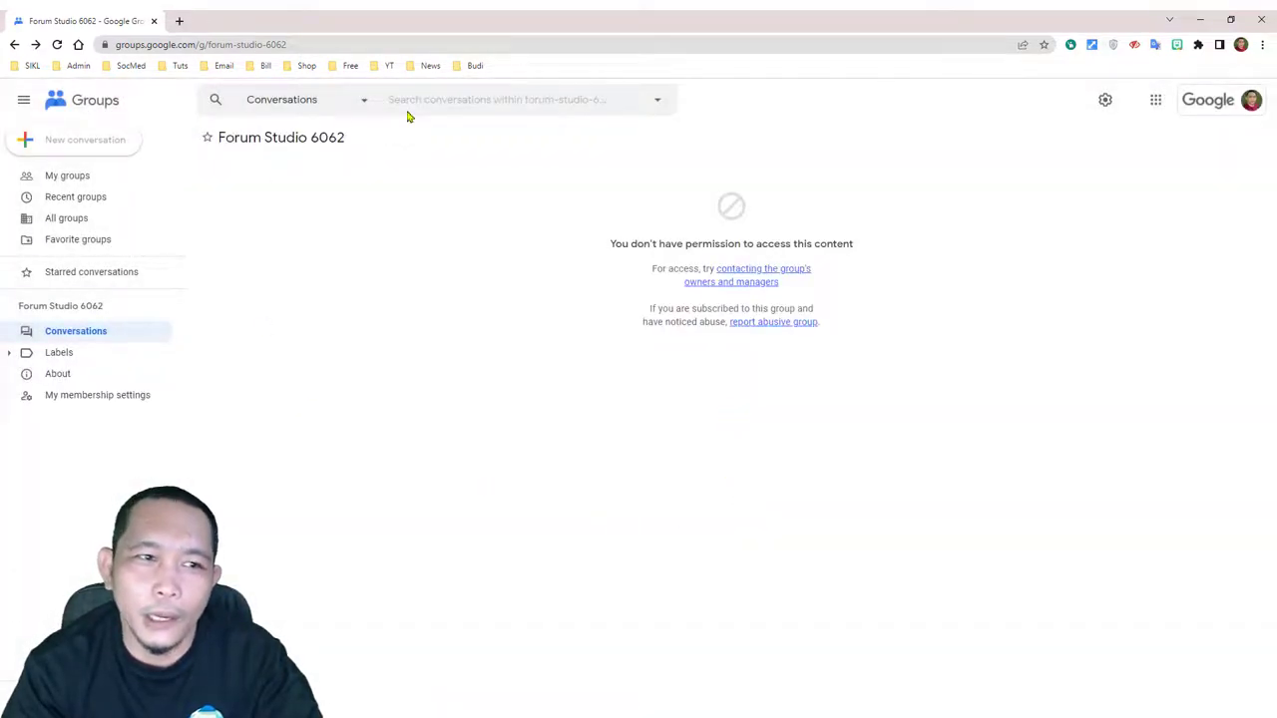
{"action": "left_click", "coordinate": [56, 44]}
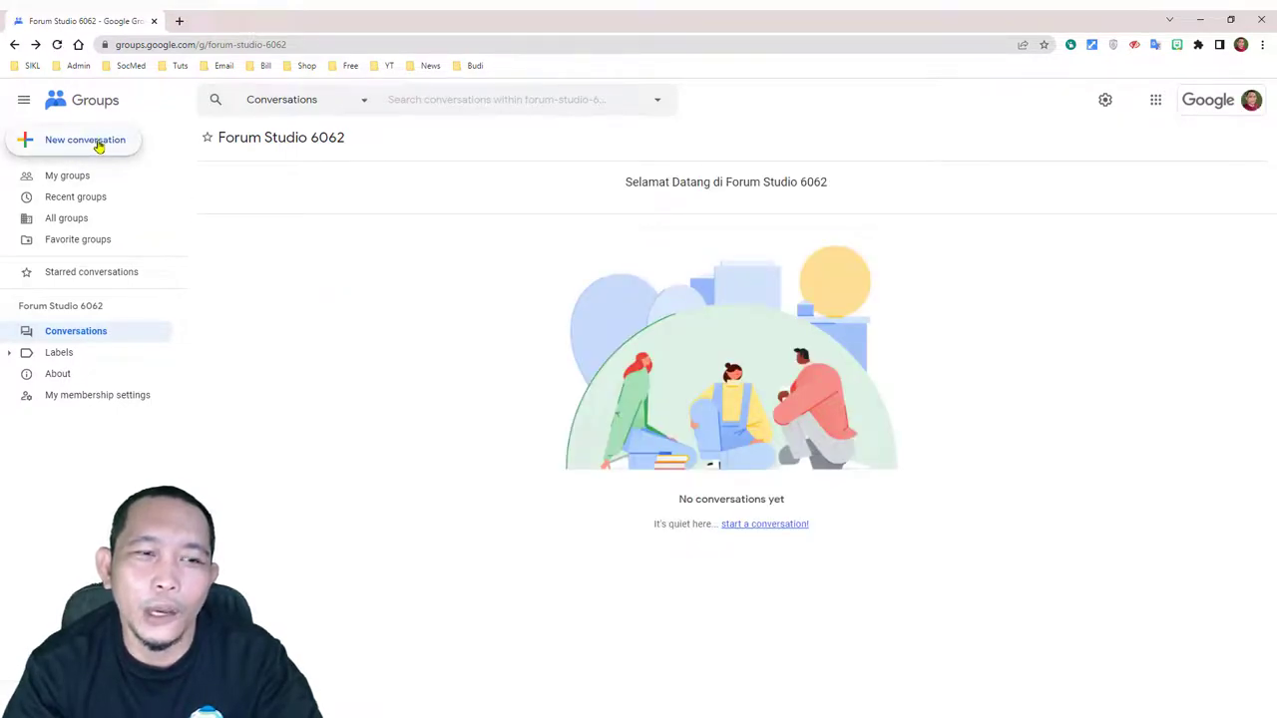
{"action": "left_click", "coordinate": [99, 147]}
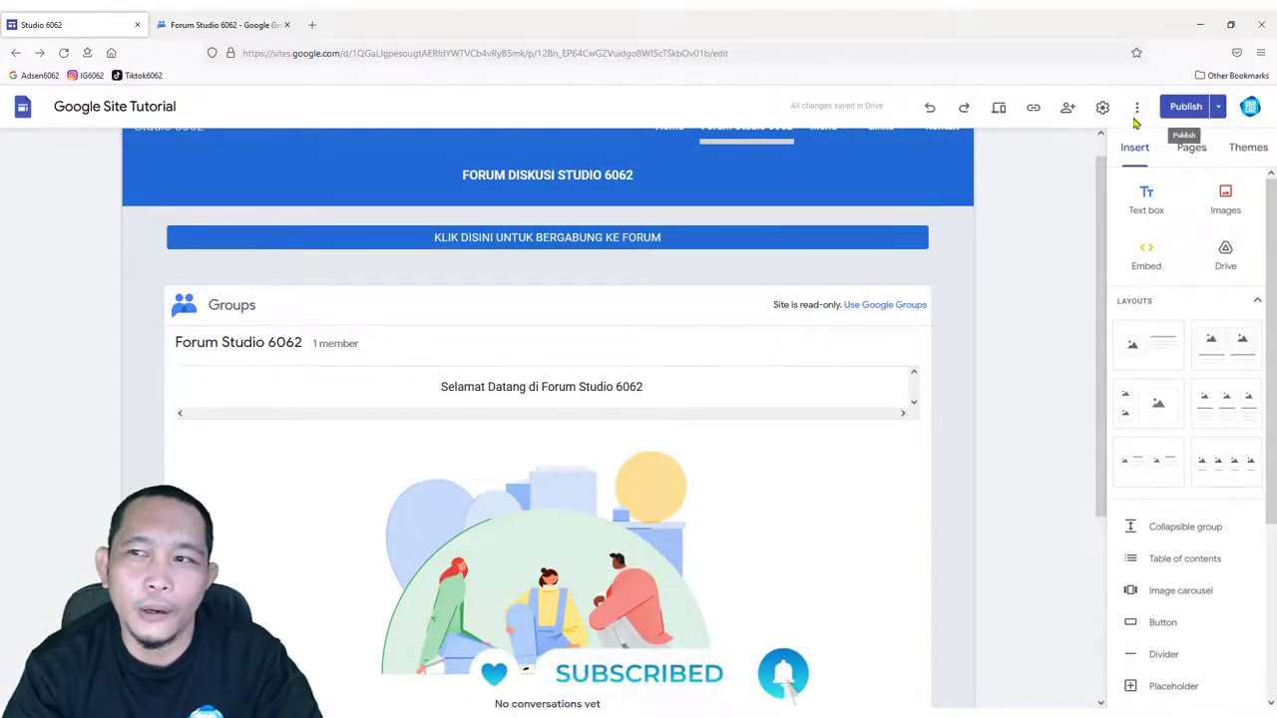
Reload the group page in the owner's browser and check the member count of Forum Studio 6062
{"action": "left_click", "coordinate": [217, 24]}
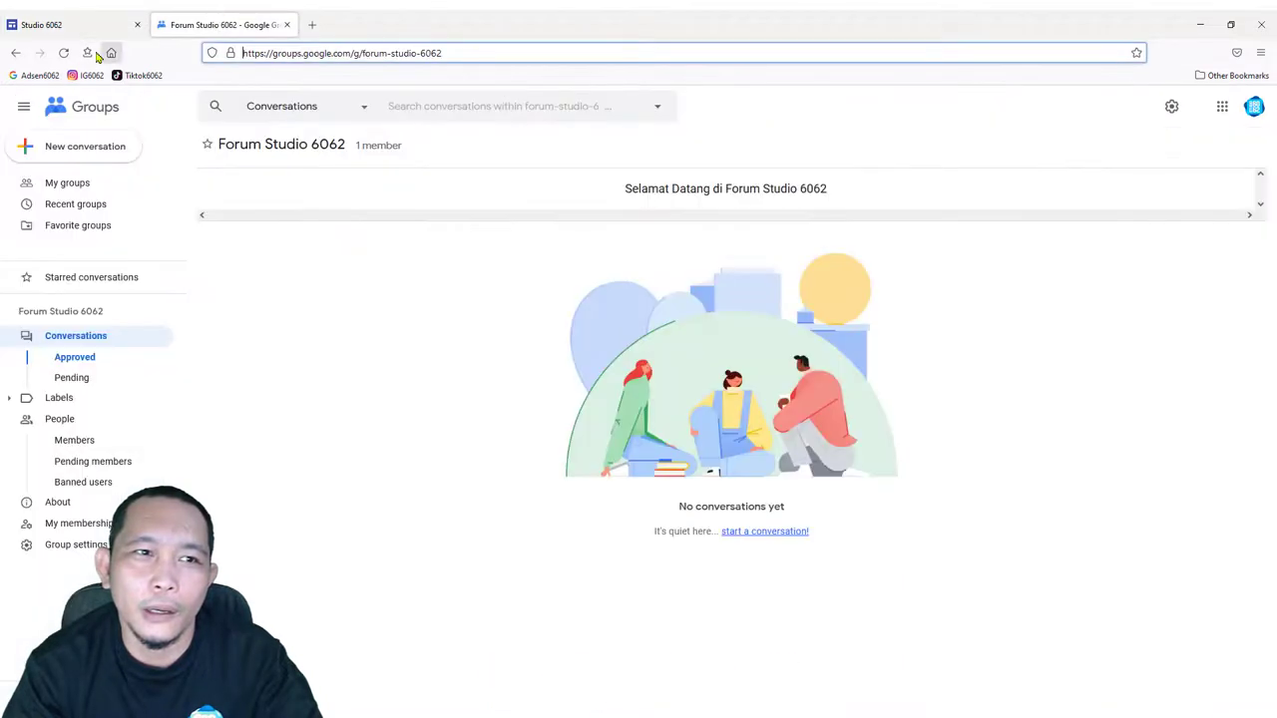
{"action": "left_click", "coordinate": [63, 52]}
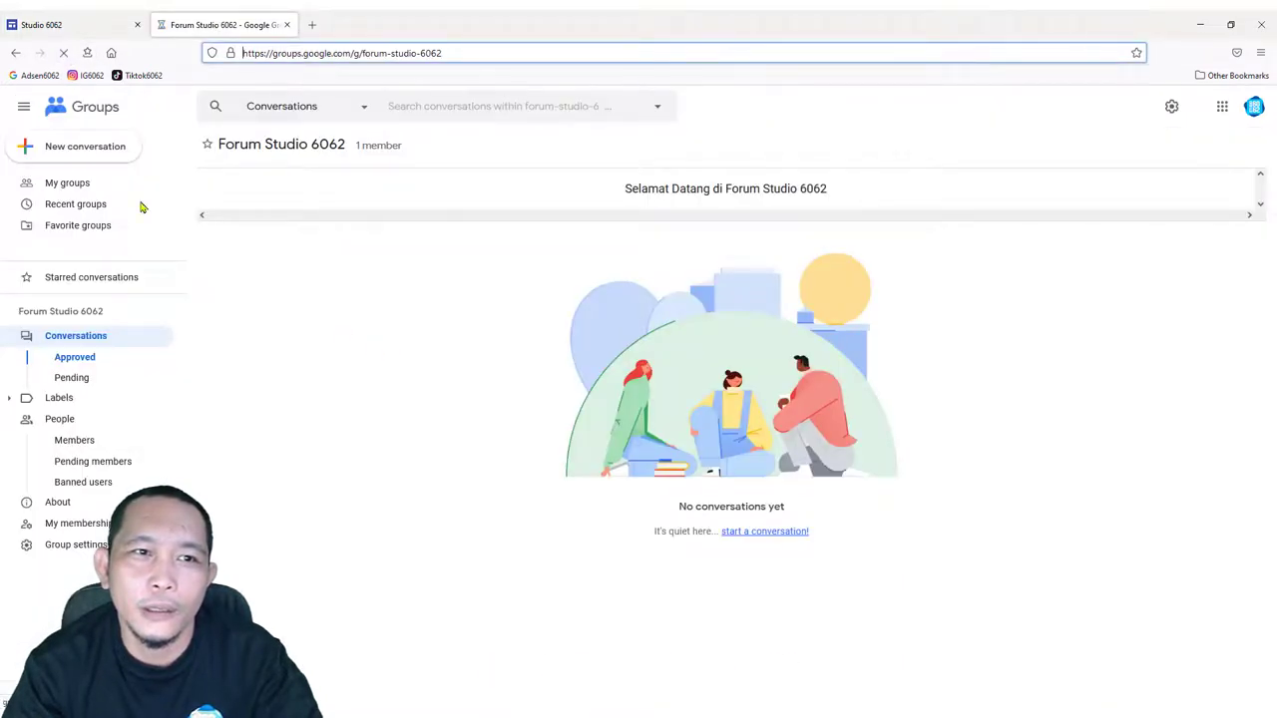
{"action": "left_click_drag", "start_coordinate": [357, 144], "coordinate": [409, 150]}
{"action": "left_click", "coordinate": [363, 145]}
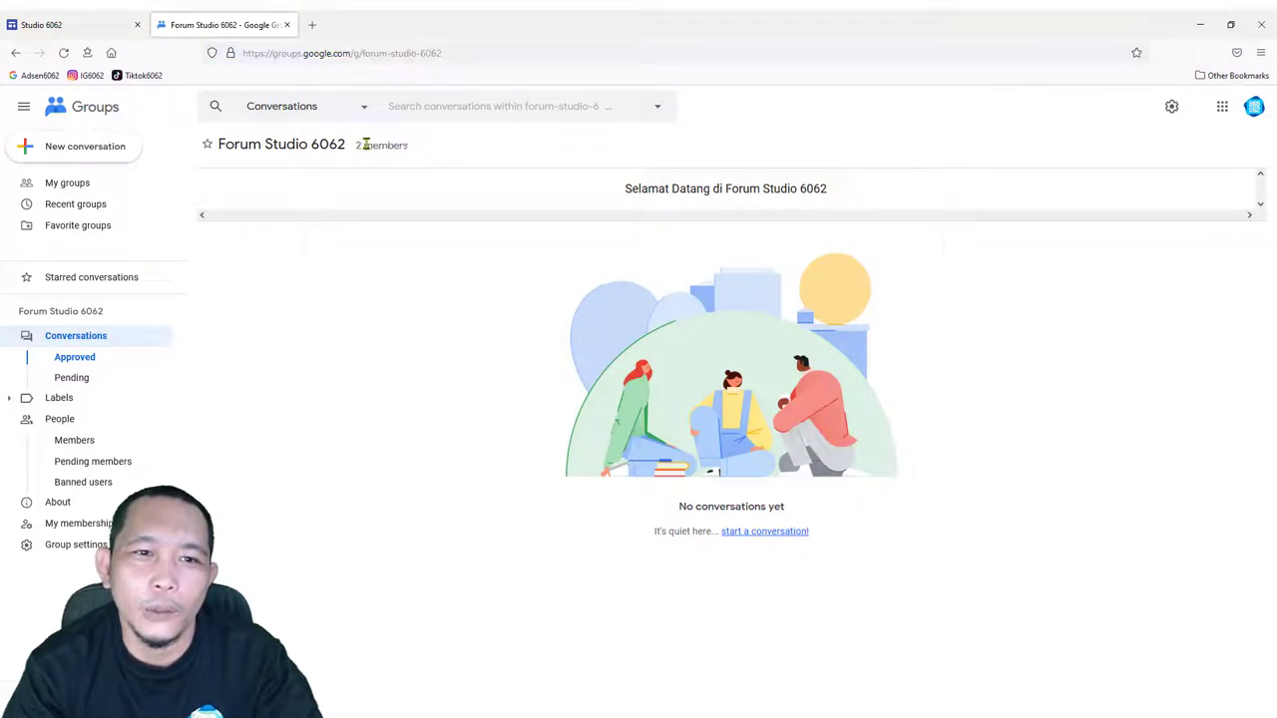
{"action": "key", "text": "F5"}
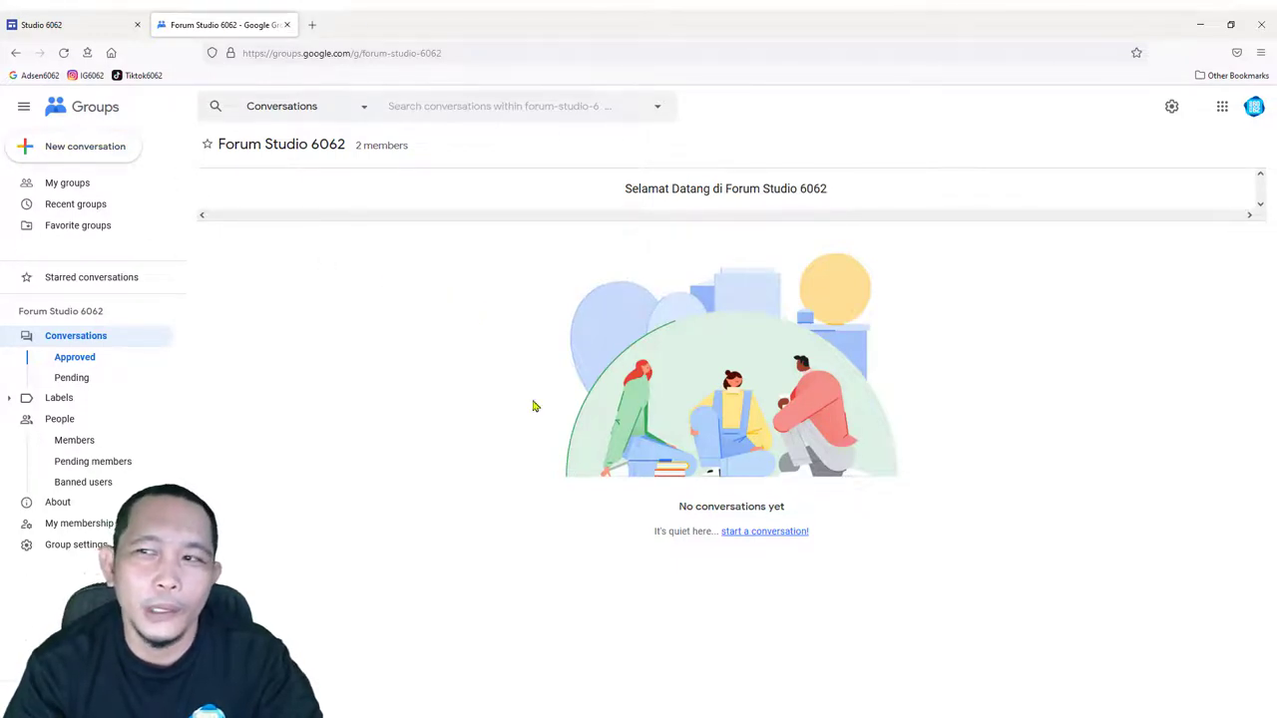
Start a new conversation in Forum Studio 6062 with the subject Selamat Datang
{"action": "left_click", "coordinate": [81, 149]}
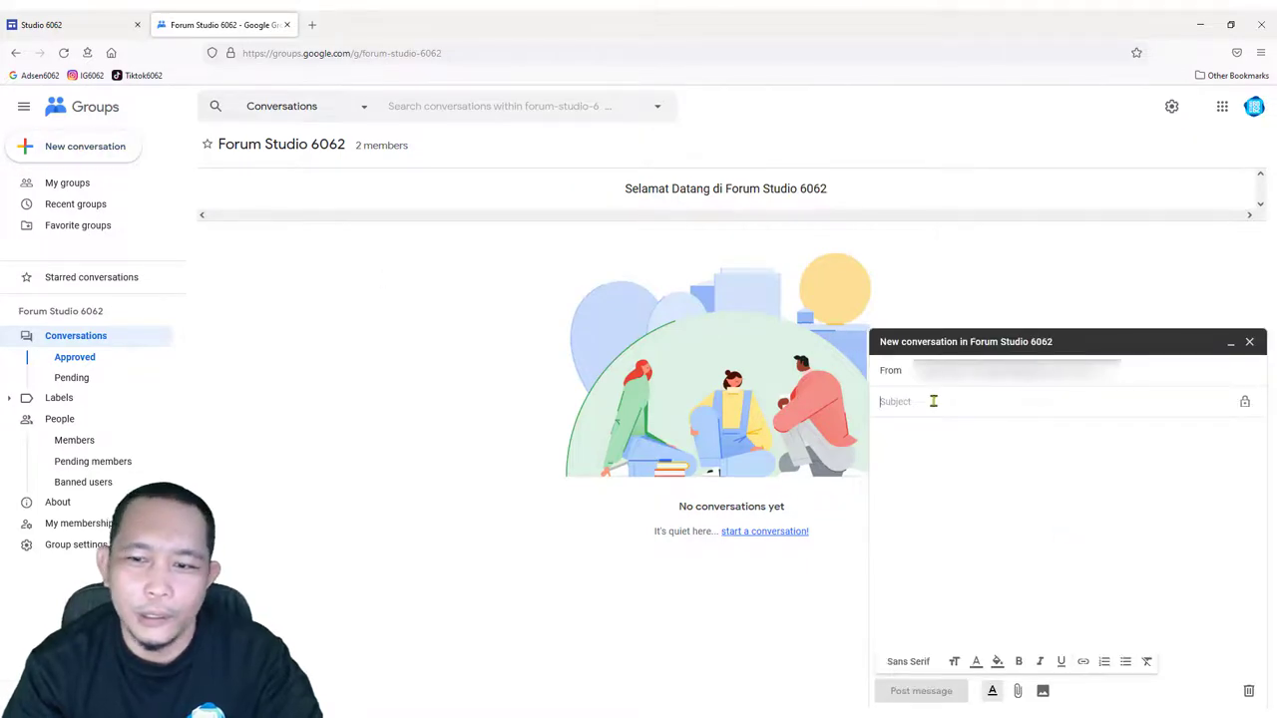
{"action": "type", "text": "seLAMAT dATAN"}
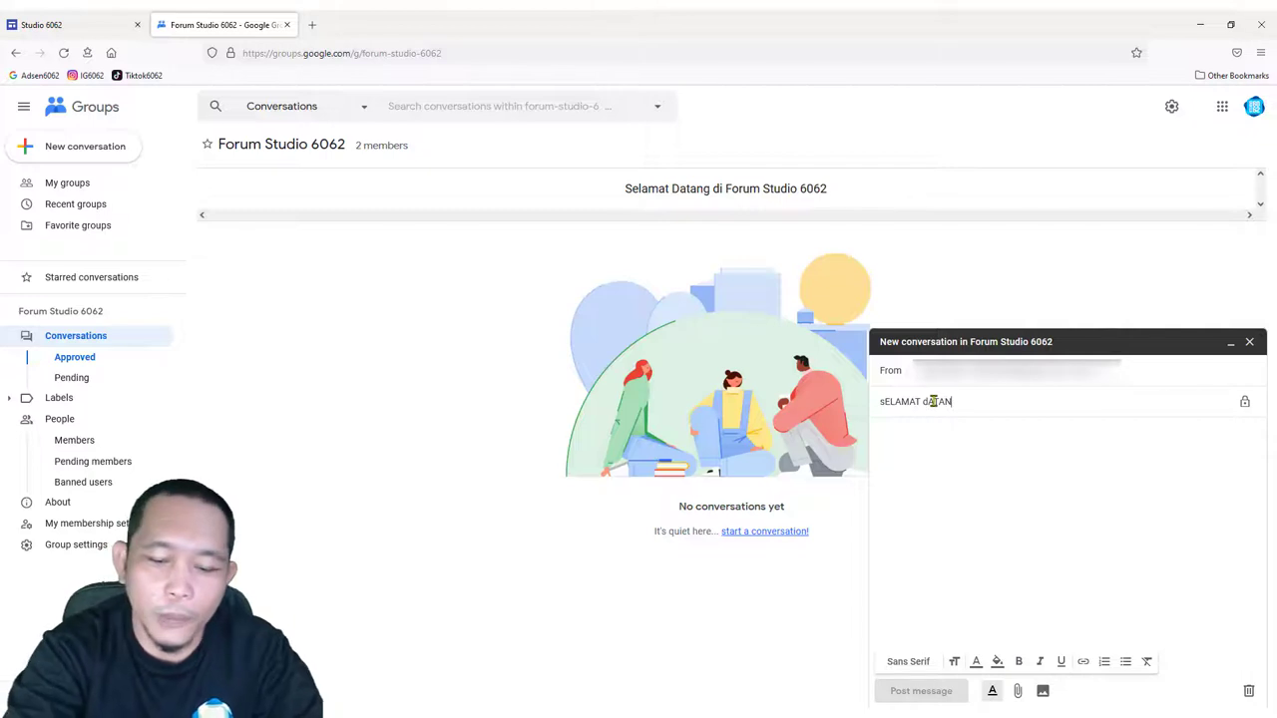
{"action": "key", "text": "BackSpace"}
{"action": "key", "text": "BackSpace"}
{"action": "key", "text": "BackSpace"}
{"action": "key", "text": "BackSpace"}
{"action": "key", "text": "BackSpace"}
{"action": "key", "text": "BackSpace"}
{"action": "key", "text": "BackSpace"}
{"action": "key", "text": "BackSpace"}
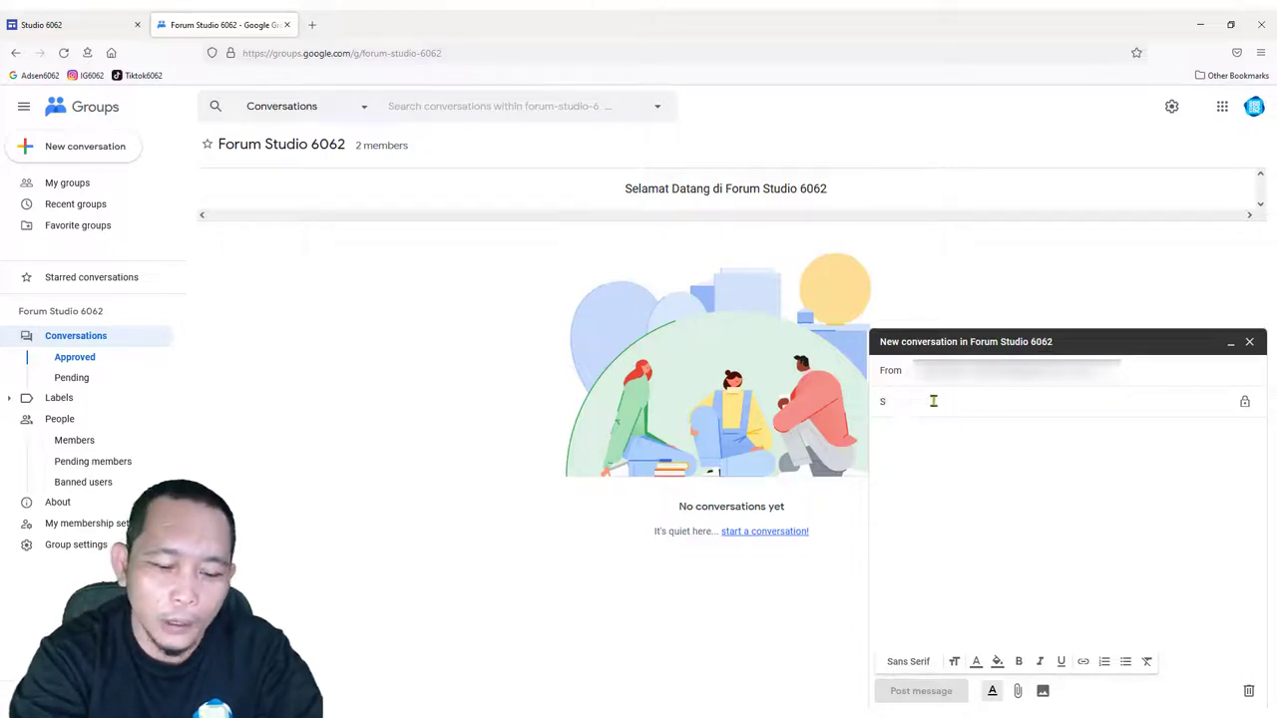
{"action": "type", "text": "at Datang"}
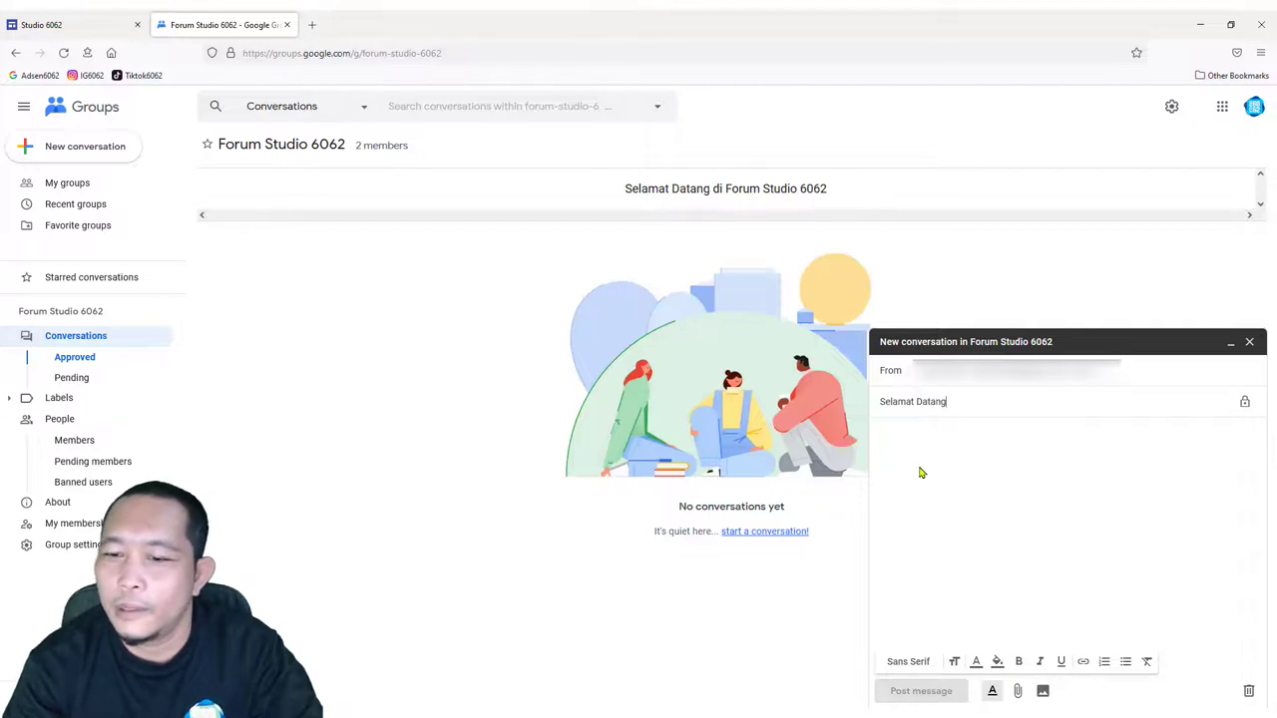
Write "Sialahkan tulis komentar atau pertanyaan" as the message body and post the conversation
{"action": "left_click", "coordinate": [904, 431]}
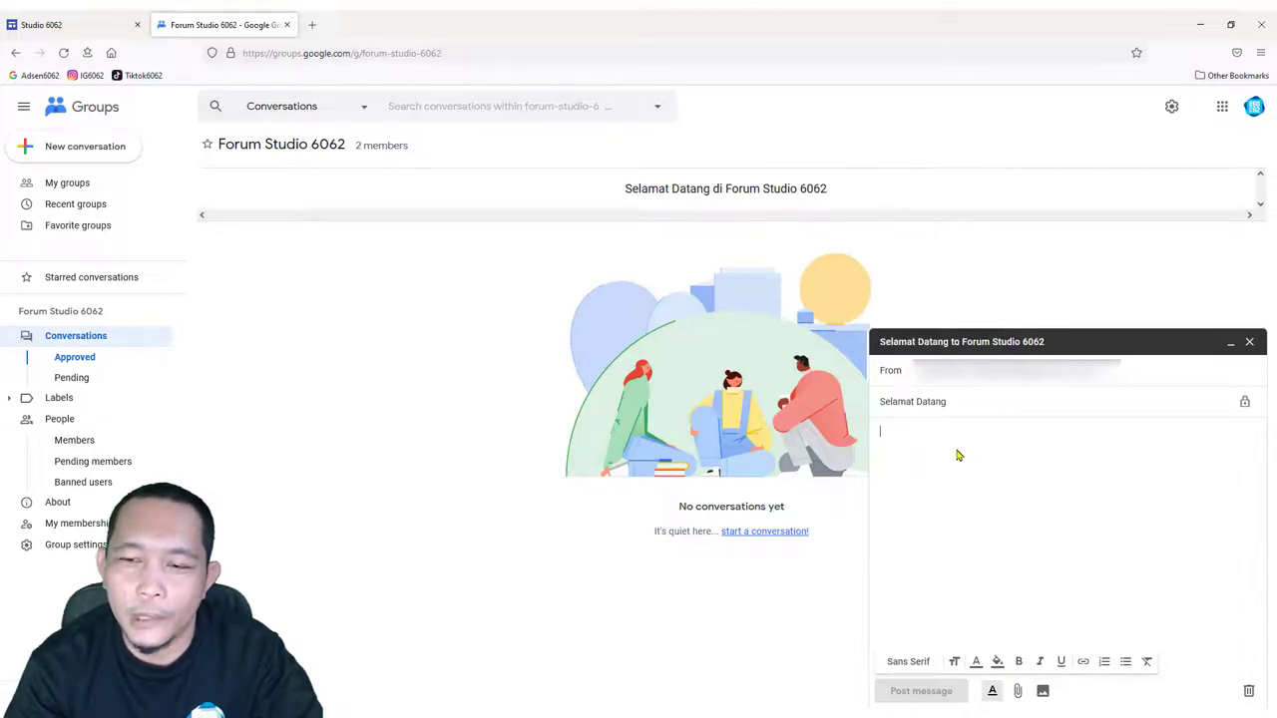
{"action": "type", "text": "S"}
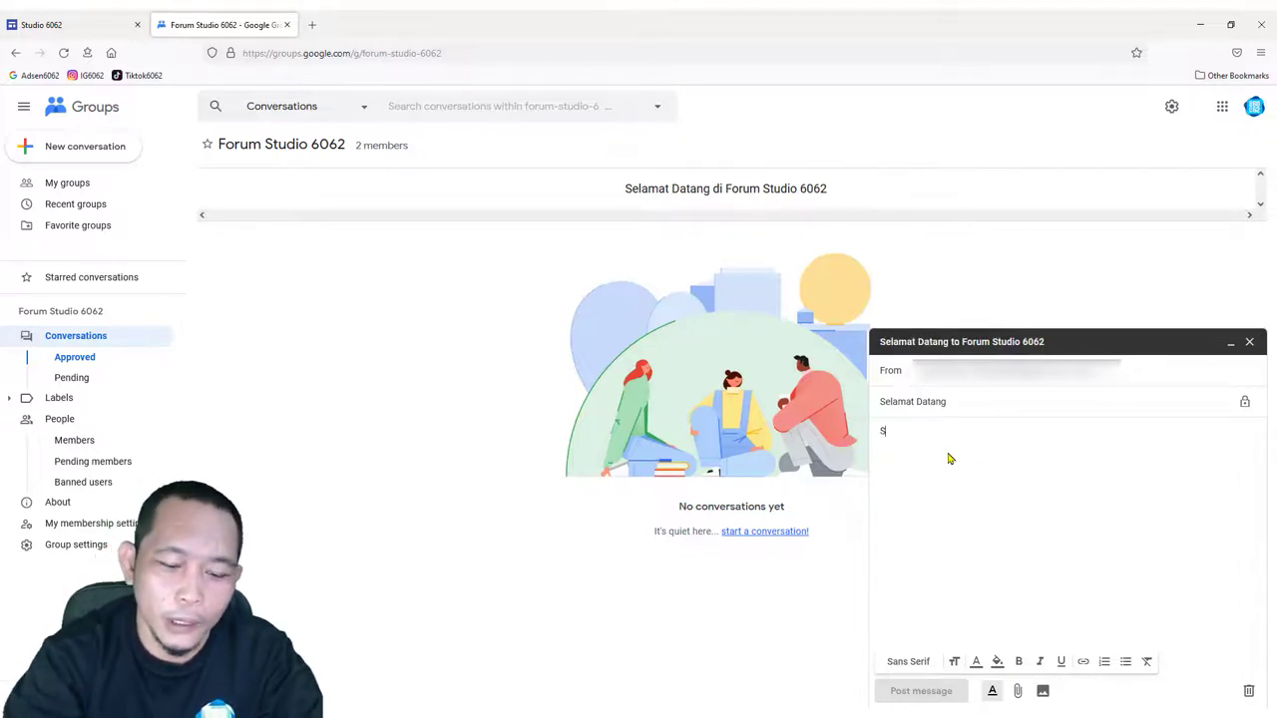
{"action": "type", "text": "alahkan"}
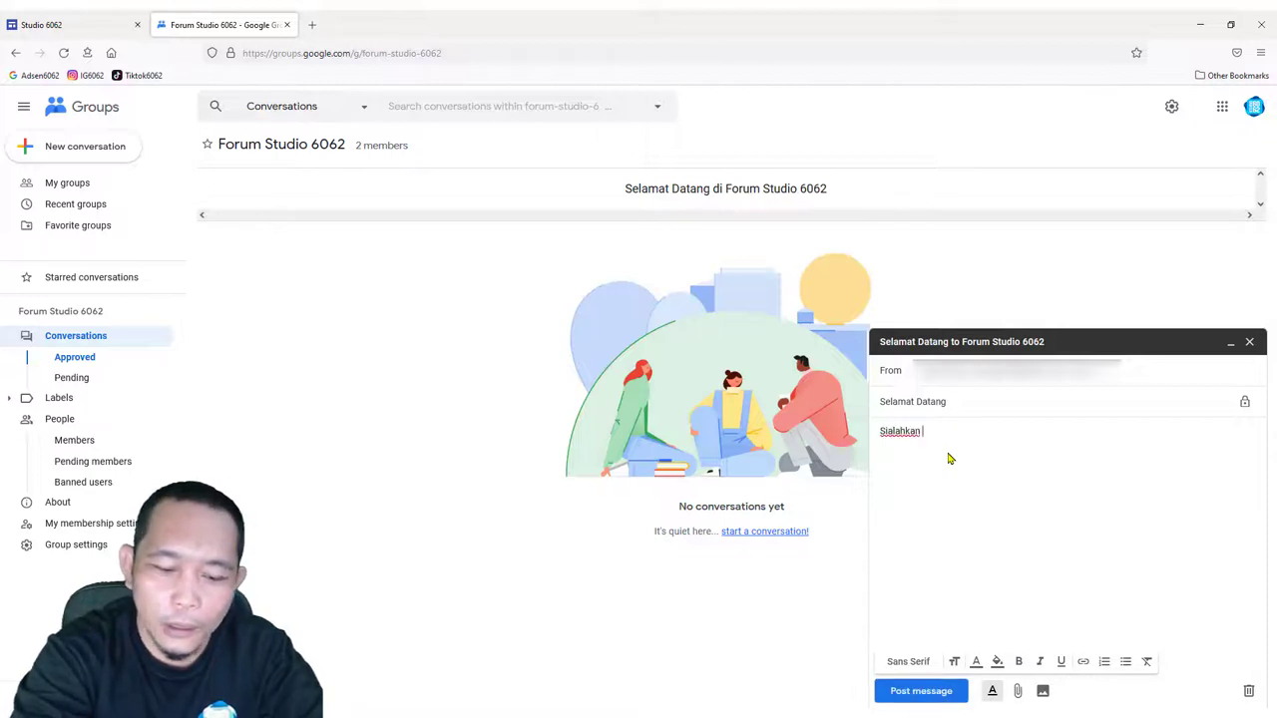
{"action": "type", "text": " tulis komentar atau pertanyaan"}
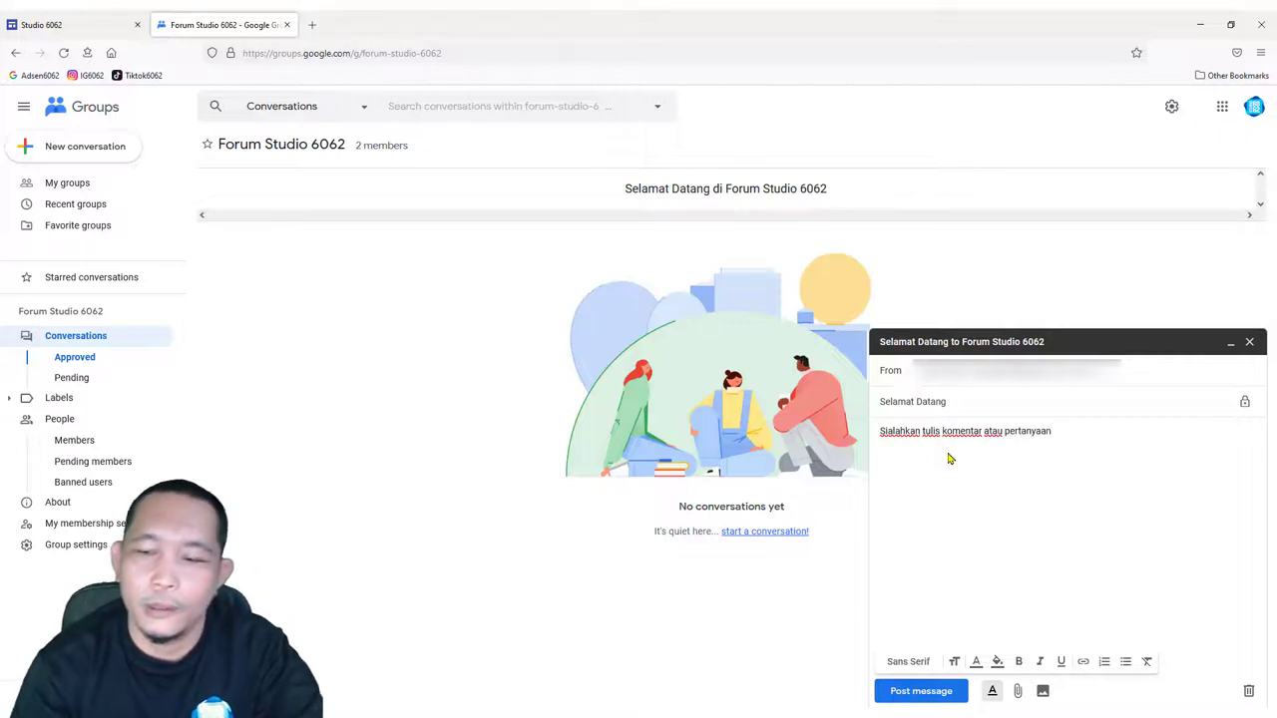
{"action": "left_click", "coordinate": [920, 691]}
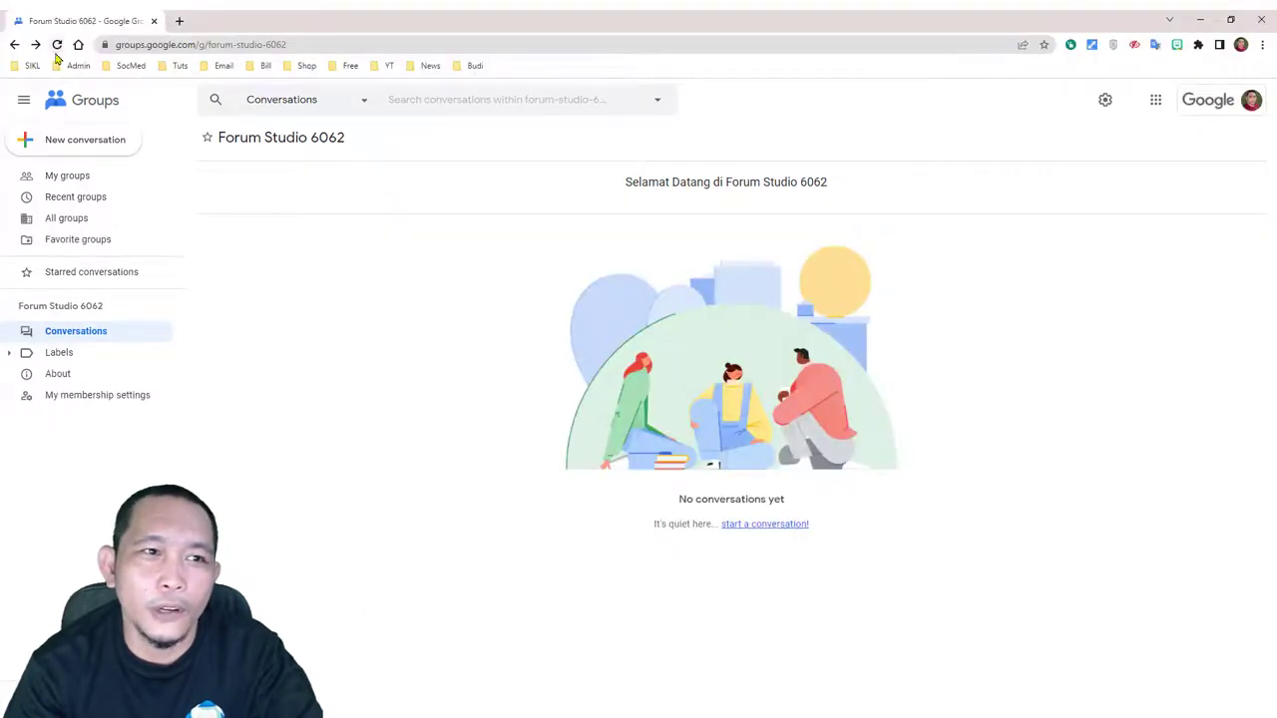
Reload the group in the member's Chrome browser and post the reply "Terima kasih" to everyone in the Selamat Datang conversation
{"action": "left_click", "coordinate": [57, 45]}
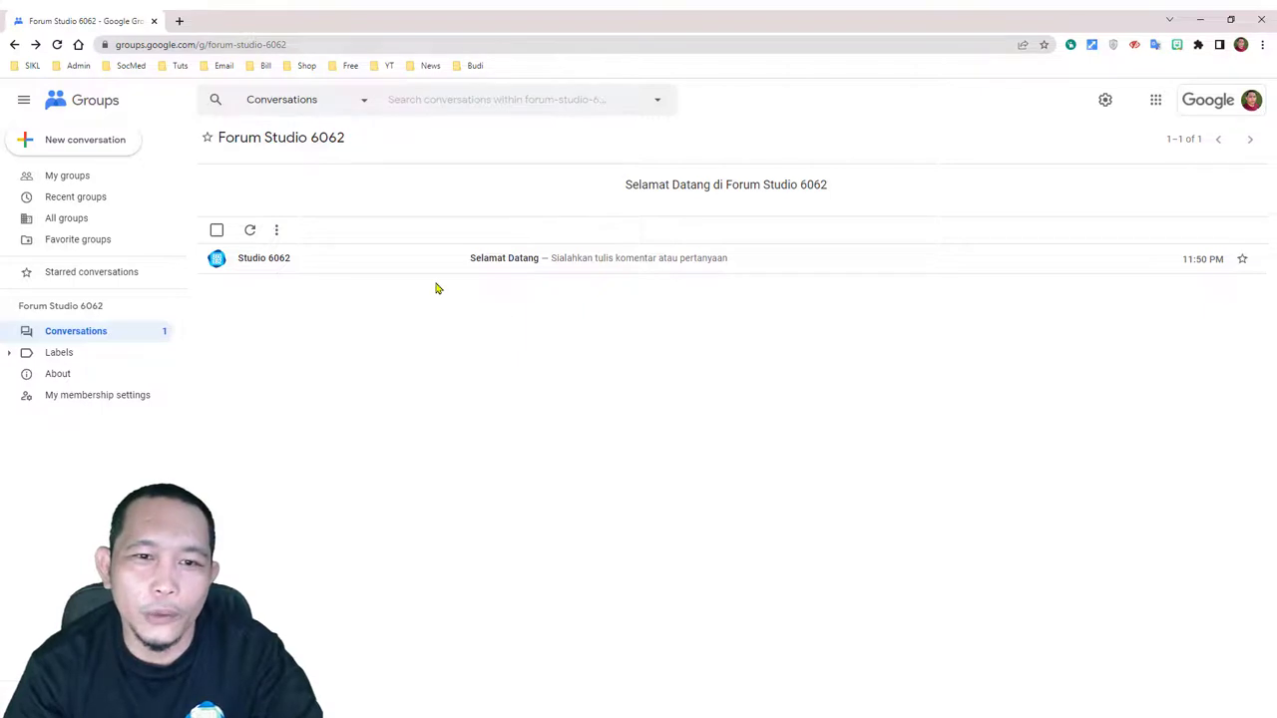
{"action": "left_click", "coordinate": [403, 262]}
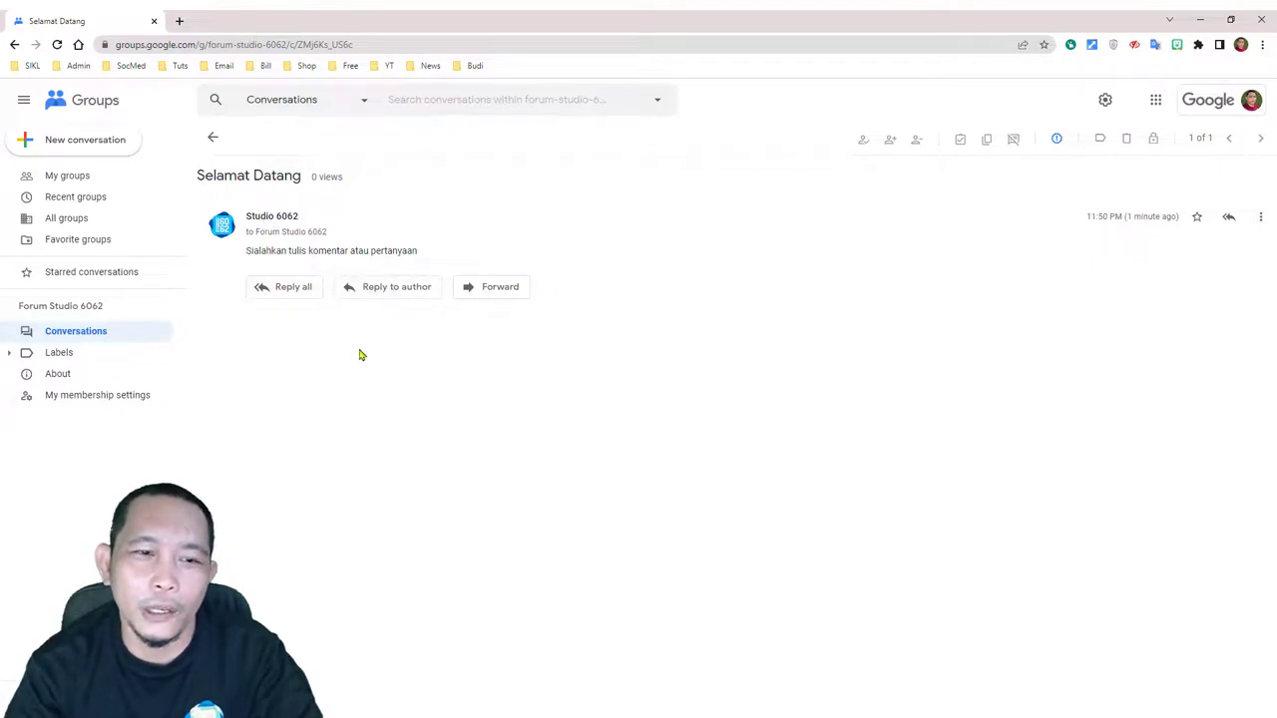
{"action": "left_click", "coordinate": [293, 288]}
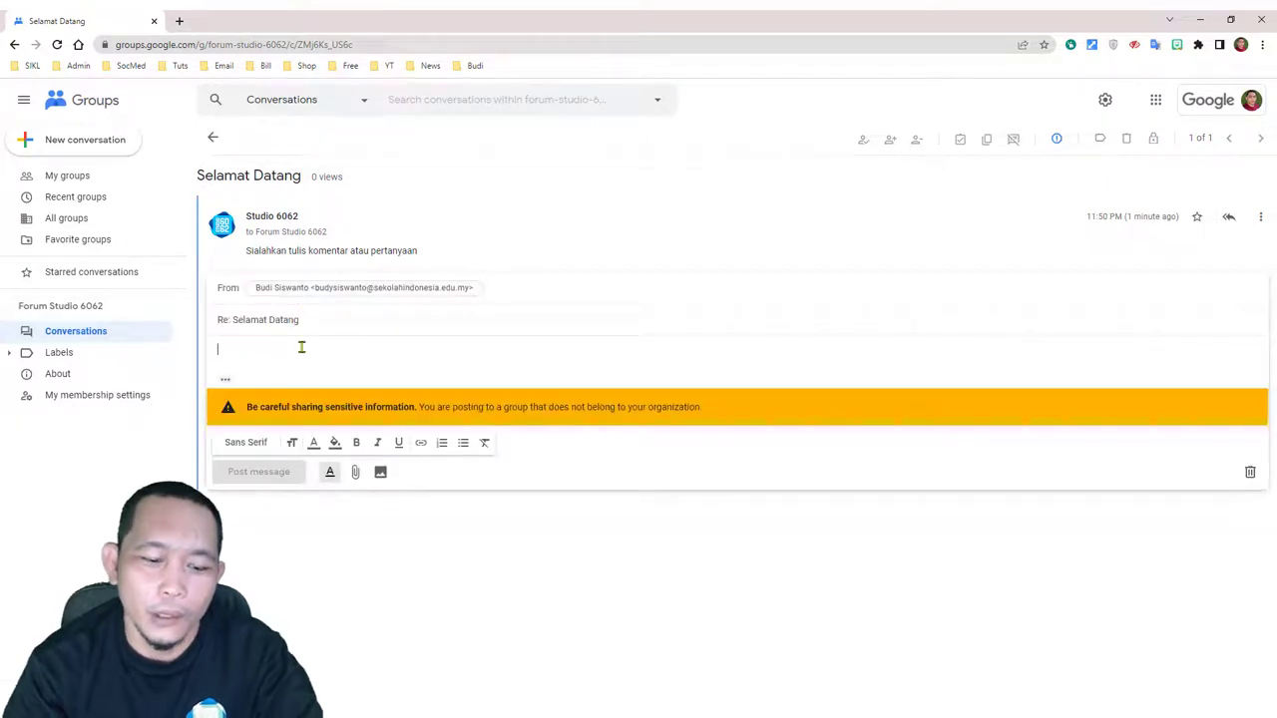
{"action": "type", "text": "Terima kasih"}
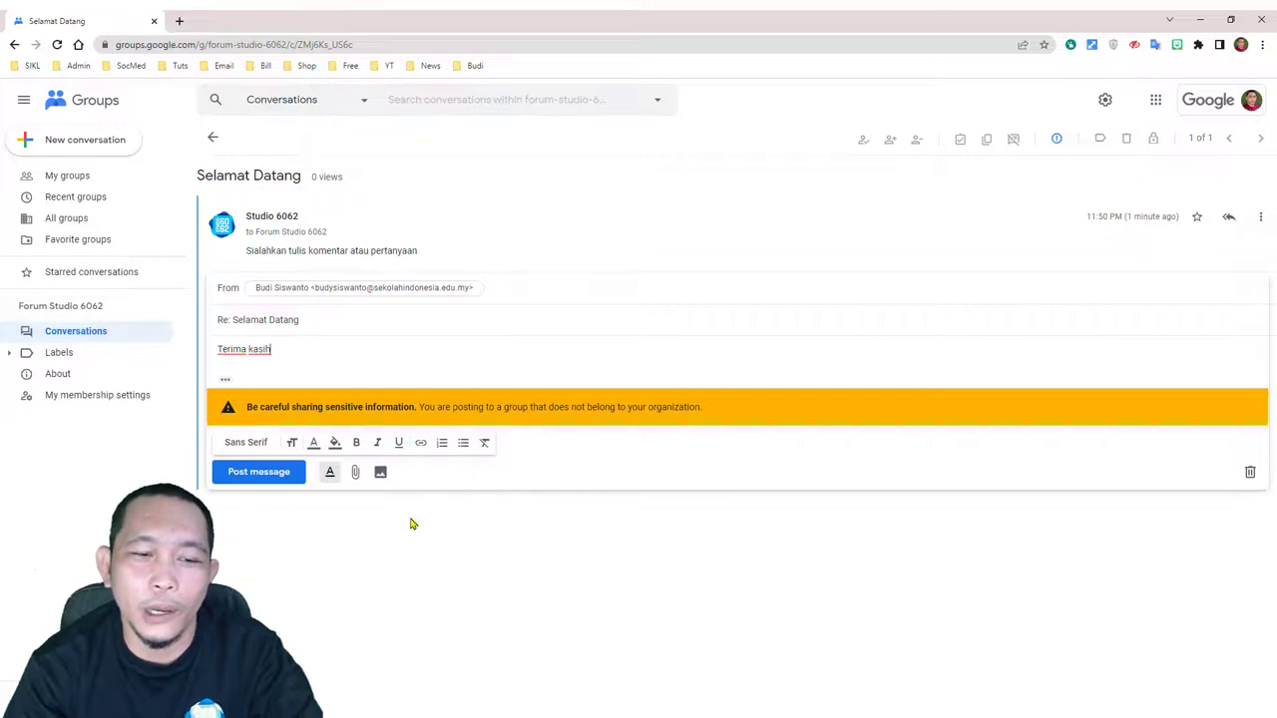
{"action": "left_click", "coordinate": [272, 477]}
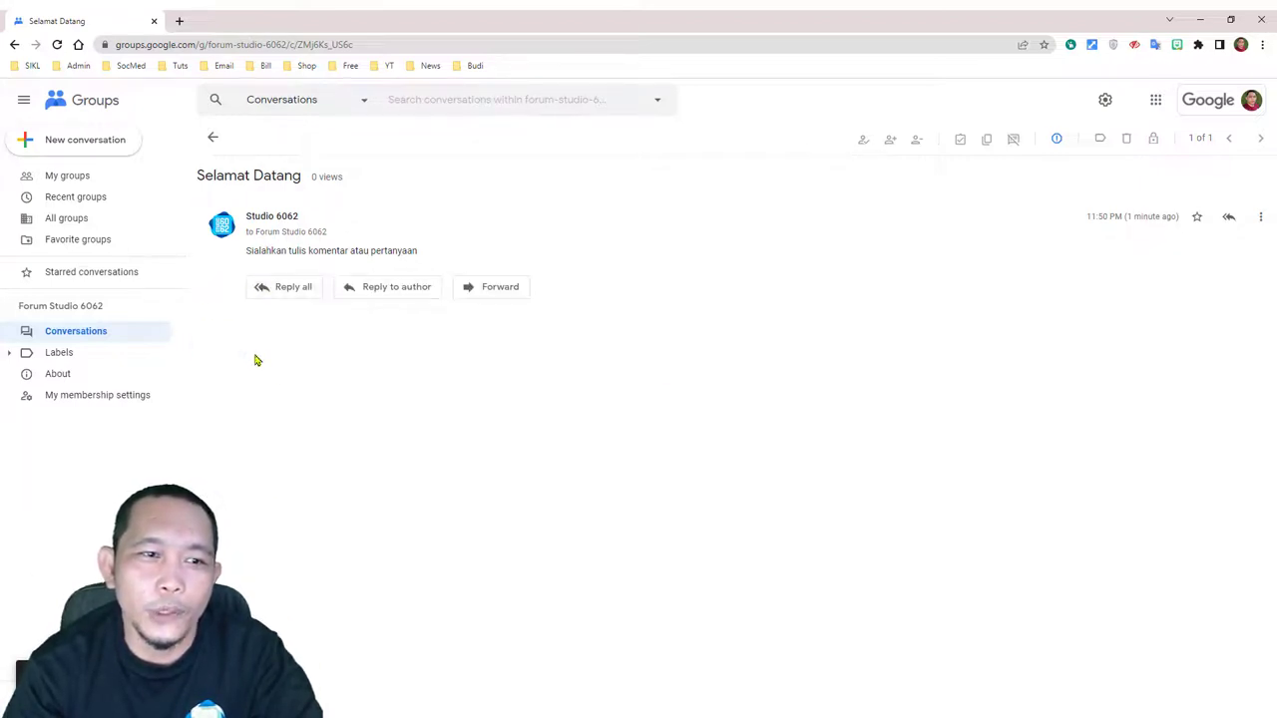
Reopen the Selamat Datang conversation from the group's conversation list in the member's browser and in the reloaded owner's browser to check the reply
{"action": "left_click", "coordinate": [104, 334]}
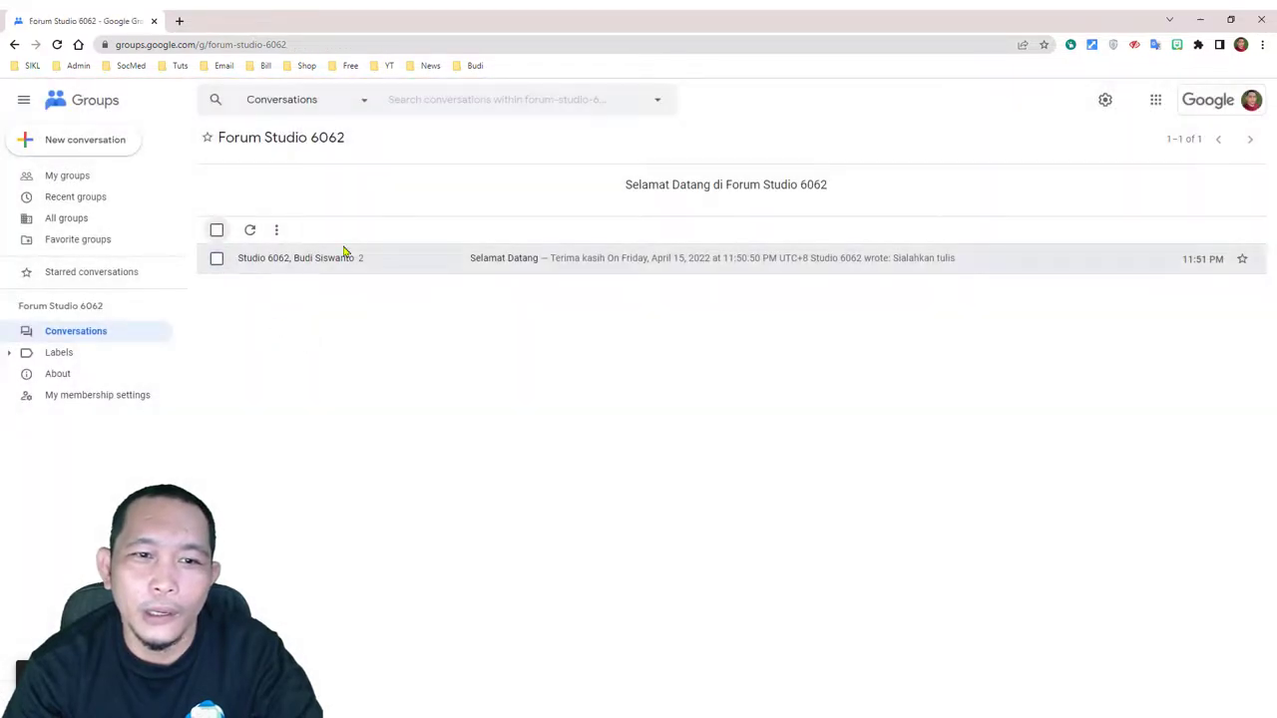
{"action": "left_click", "coordinate": [353, 262]}
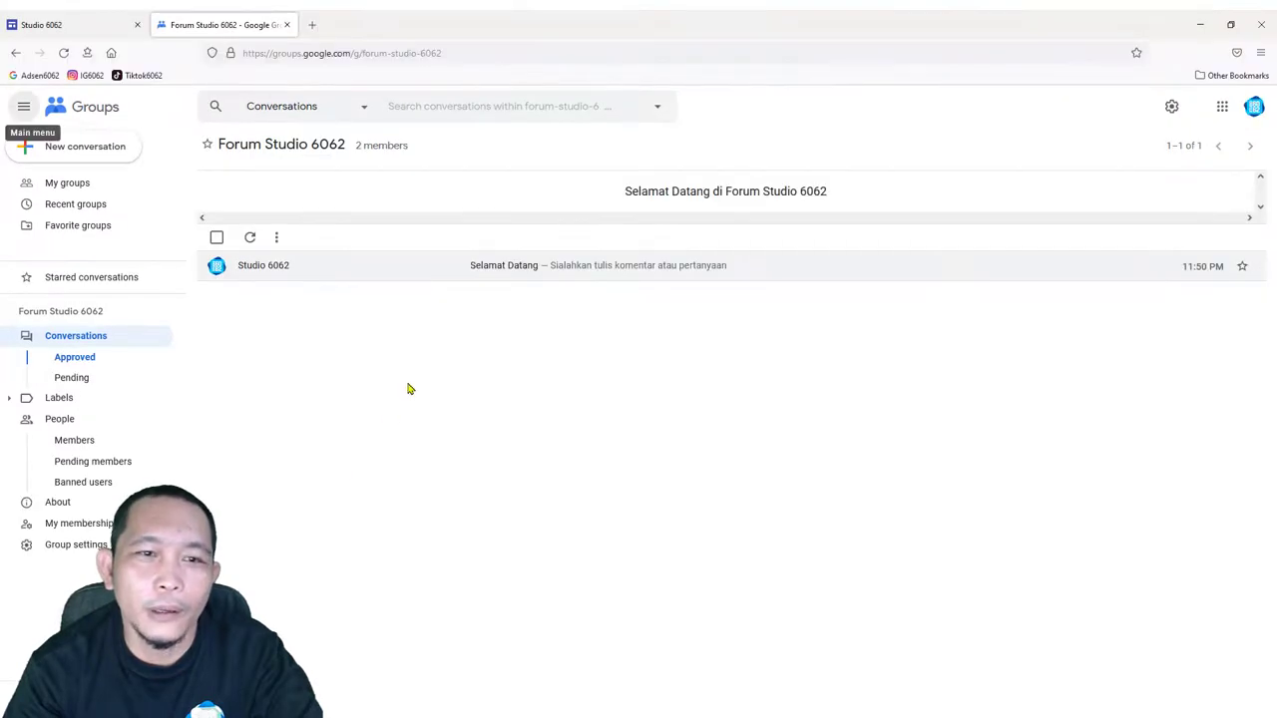
{"action": "left_click", "coordinate": [66, 53]}
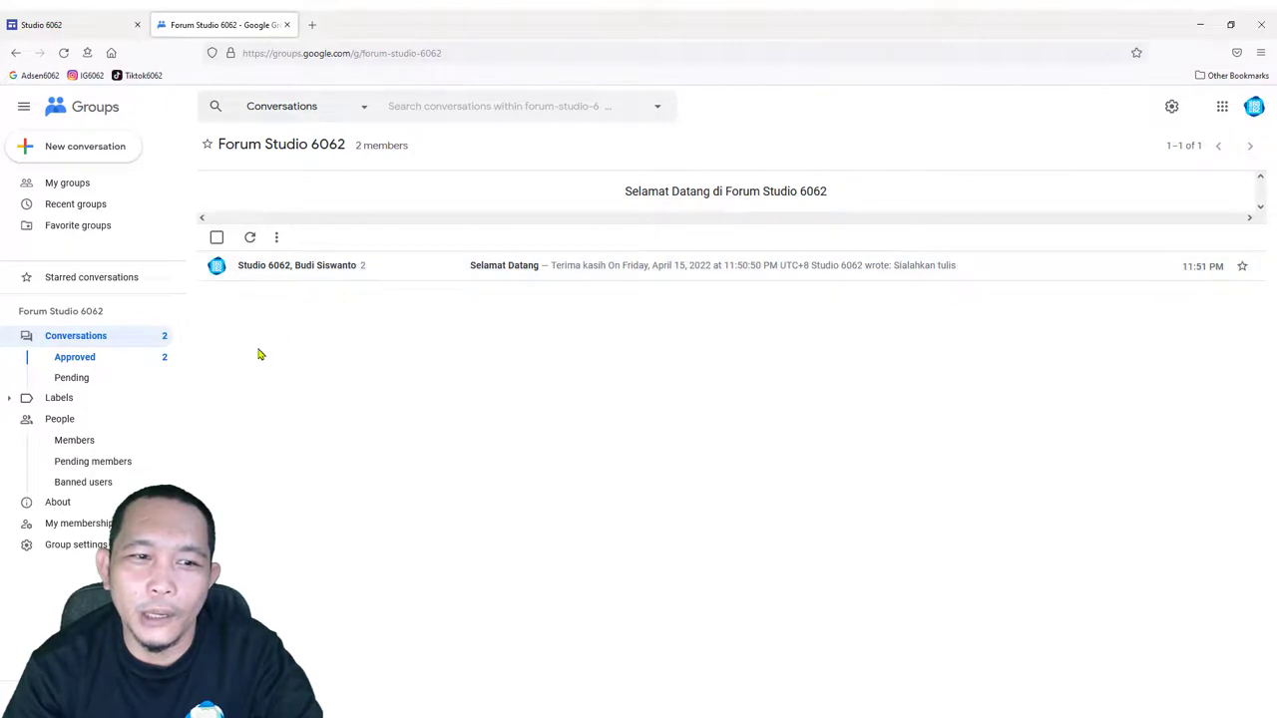
{"action": "left_click", "coordinate": [350, 270]}
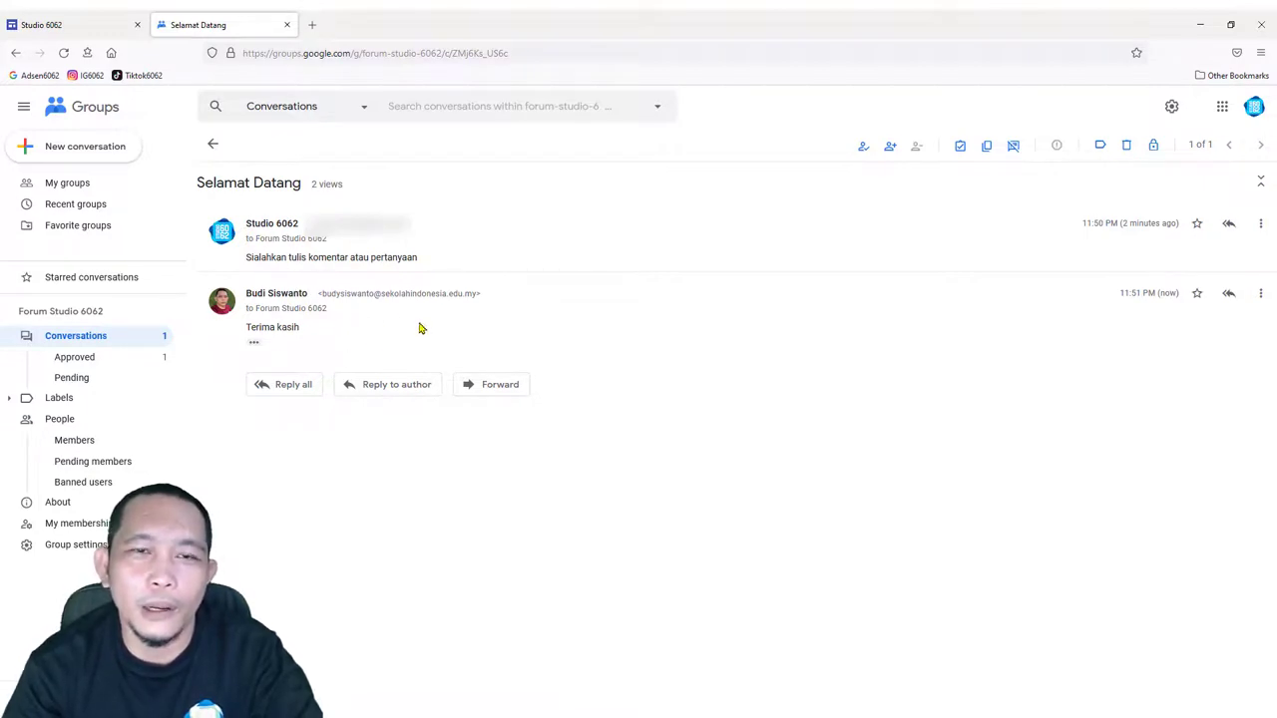
Return to the site editor, publish the site and reload the editor to check the embedded forum
{"action": "left_click", "coordinate": [30, 24]}
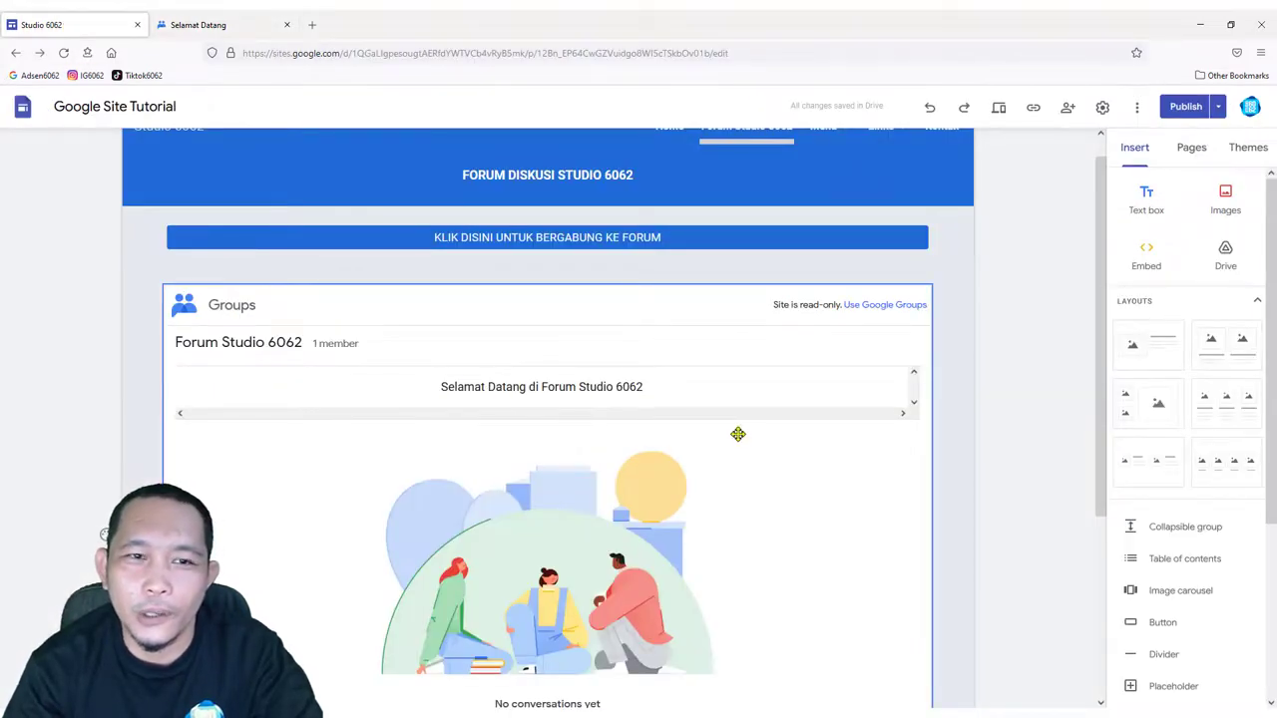
{"action": "left_click", "coordinate": [1186, 106]}
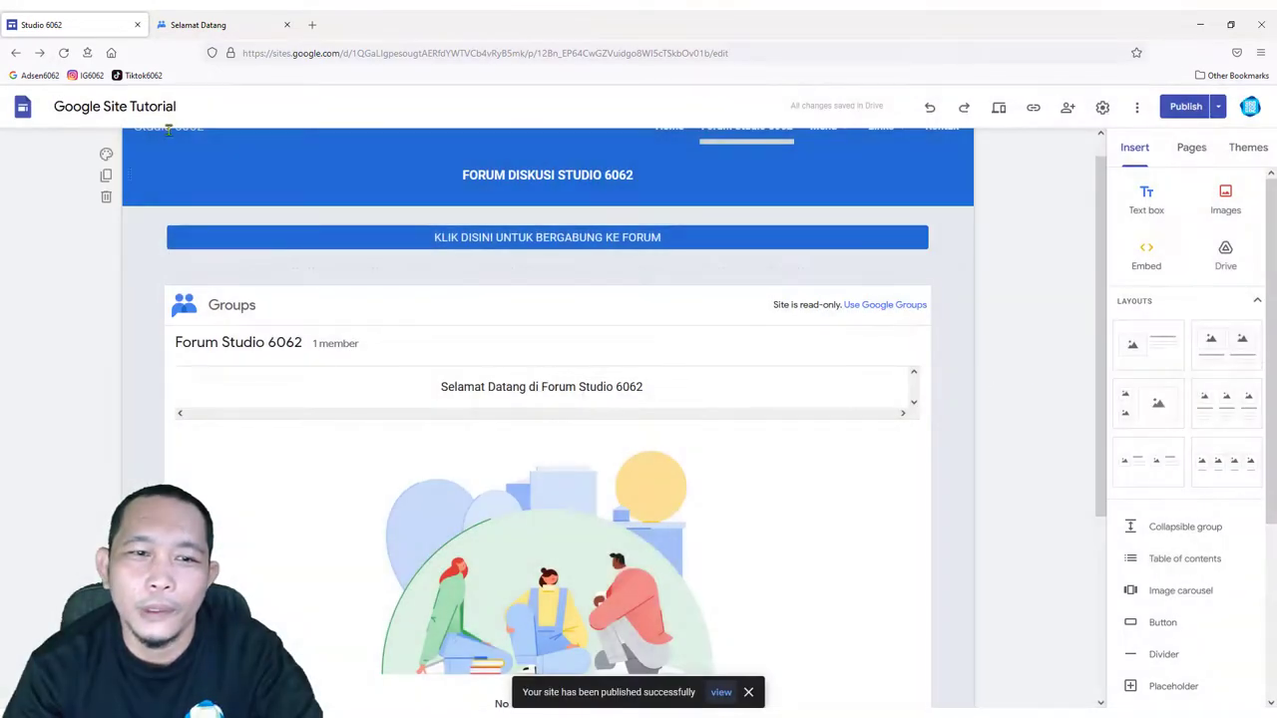
{"action": "left_click", "coordinate": [63, 53]}
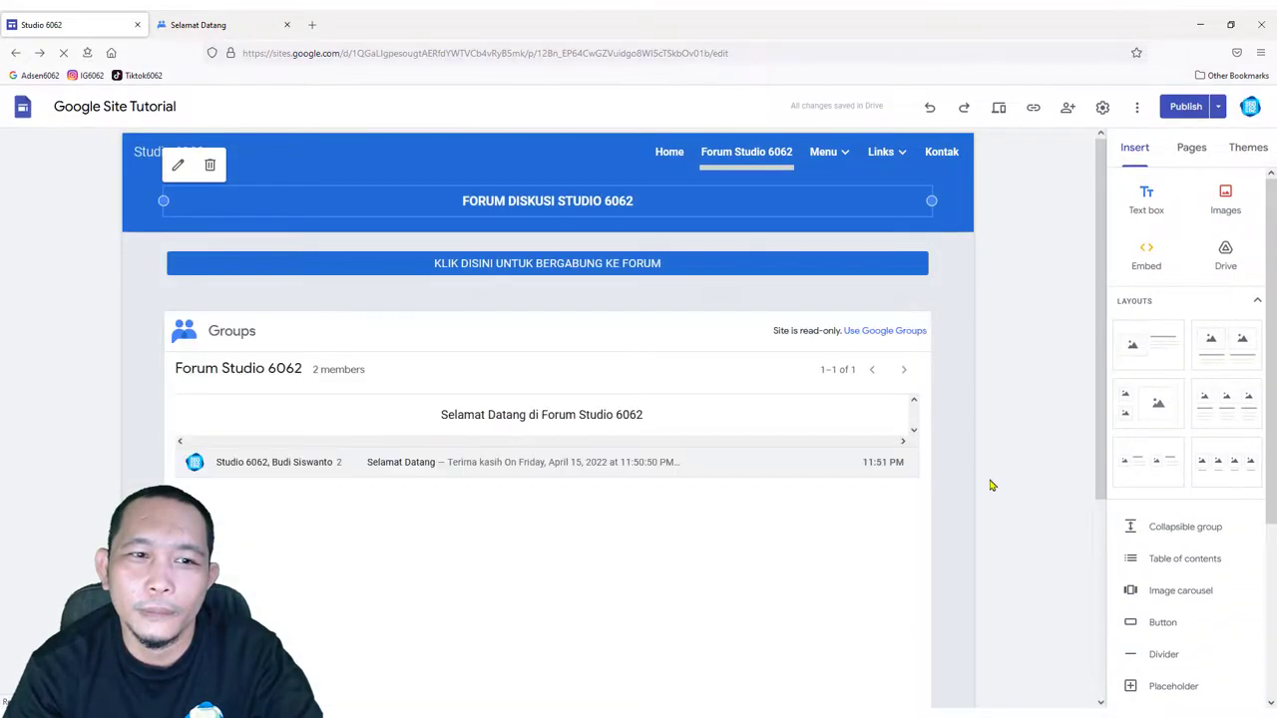
{"action": "scroll", "coordinate": [1001, 485], "scroll_direction": "down", "scroll_amount": 2}
{"action": "left_click", "coordinate": [453, 317]}
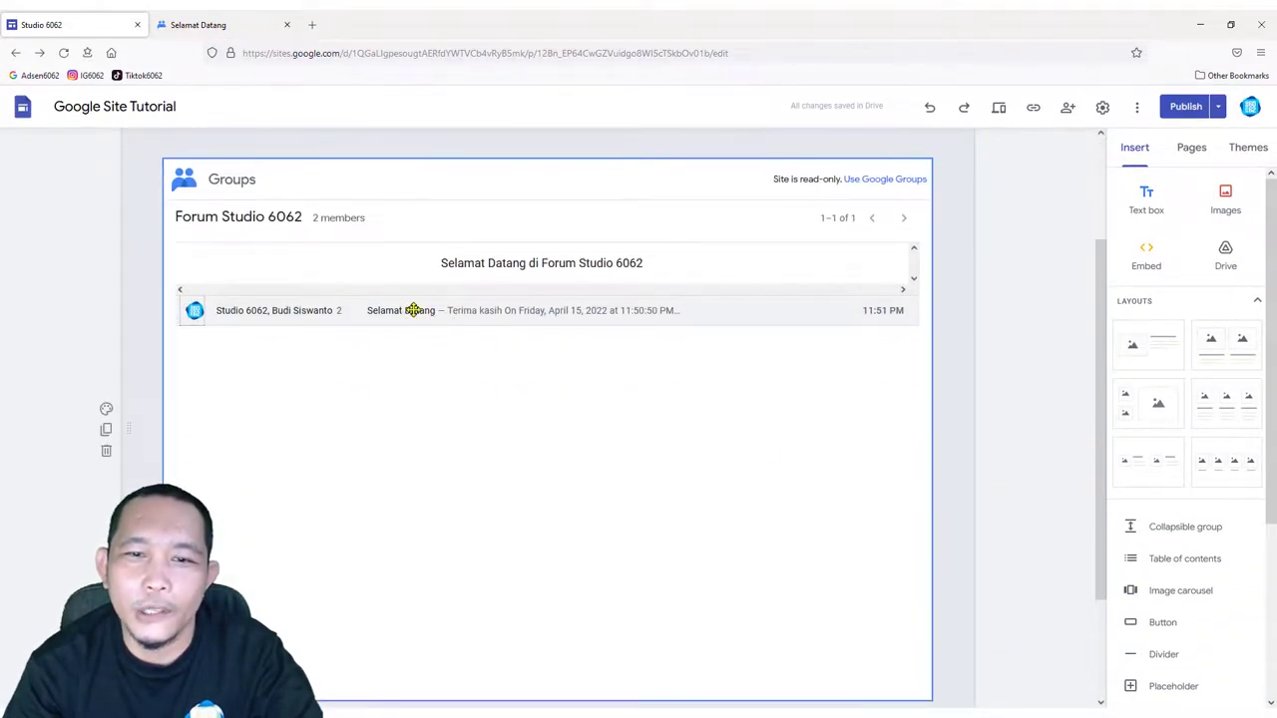
View the published site, read the Selamat Datang thread in the embedded forum and test the KLIK DISINI UNTUK BERGABUNG KE FORUM button
{"action": "left_click", "coordinate": [1218, 106]}
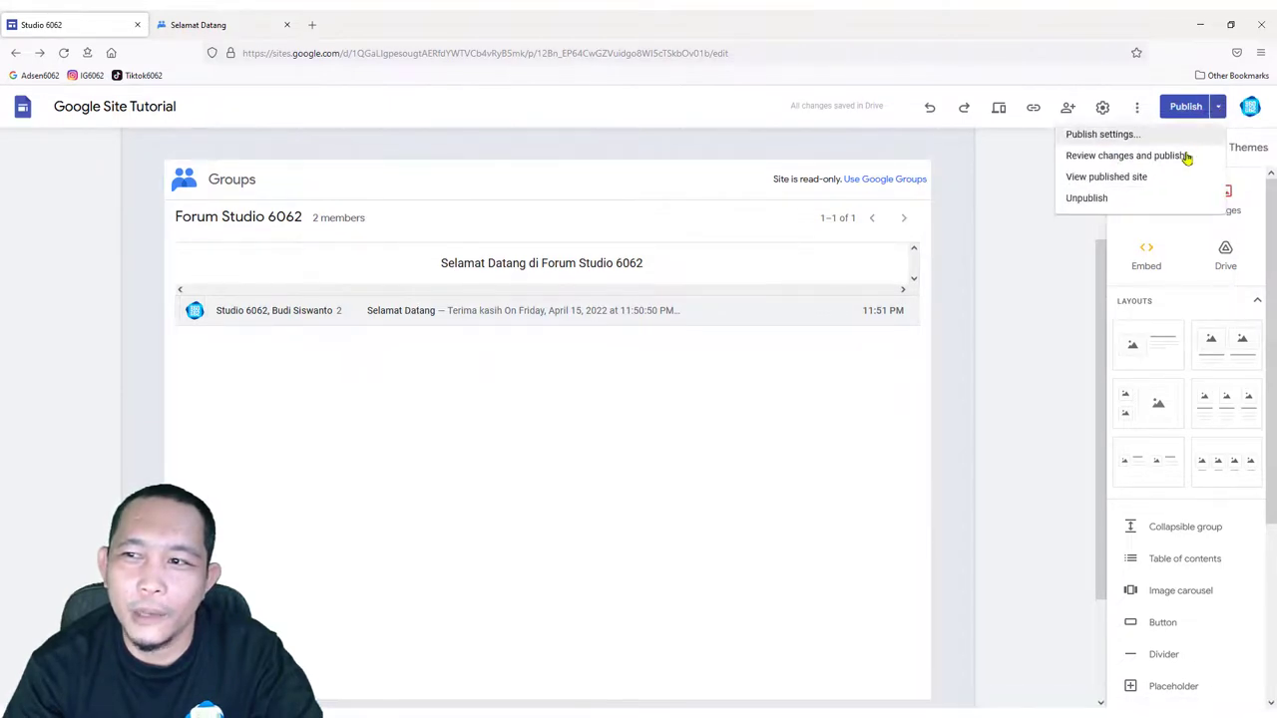
{"action": "left_click", "coordinate": [1155, 177]}
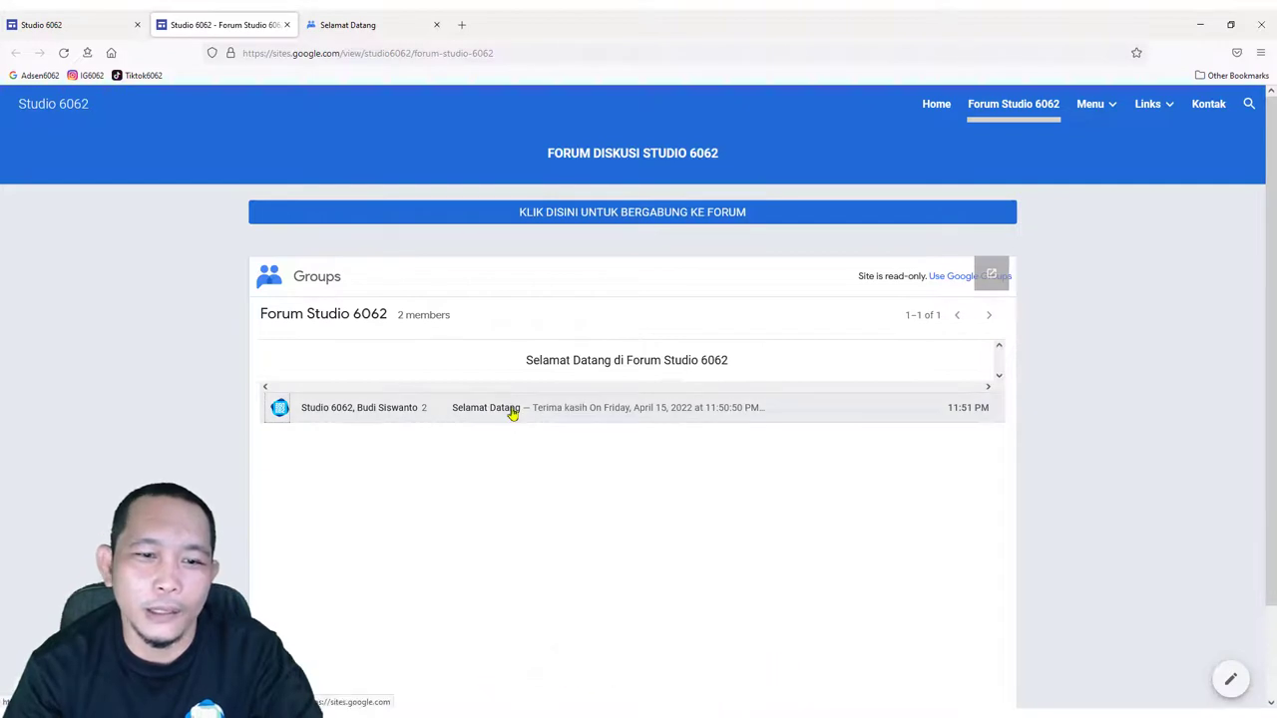
{"action": "left_click", "coordinate": [456, 412]}
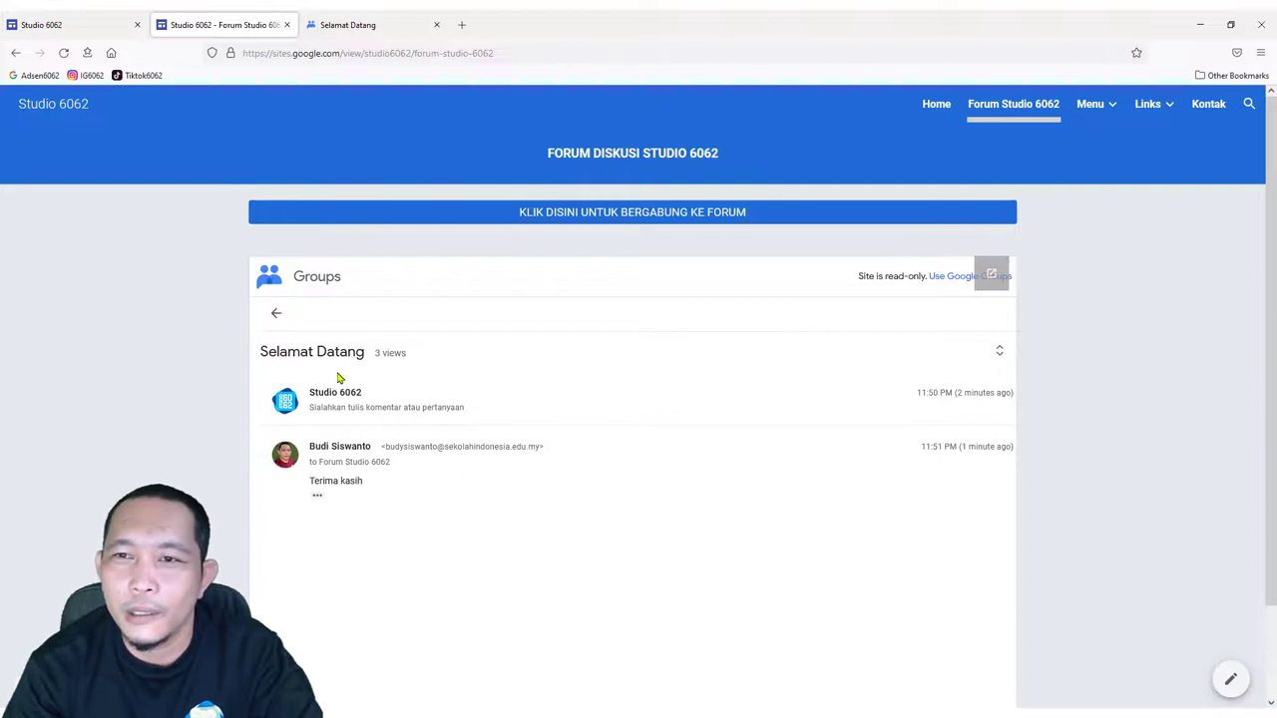
{"action": "left_click", "coordinate": [276, 314]}
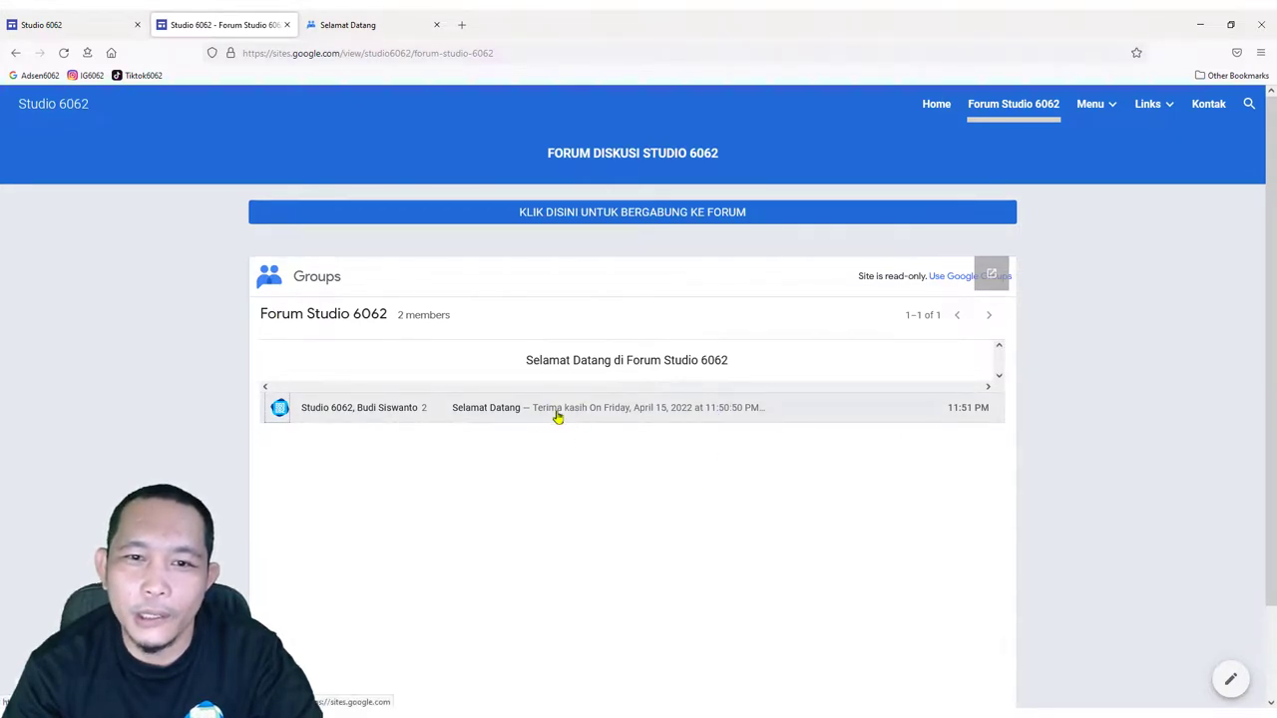
{"action": "left_click", "coordinate": [637, 213]}
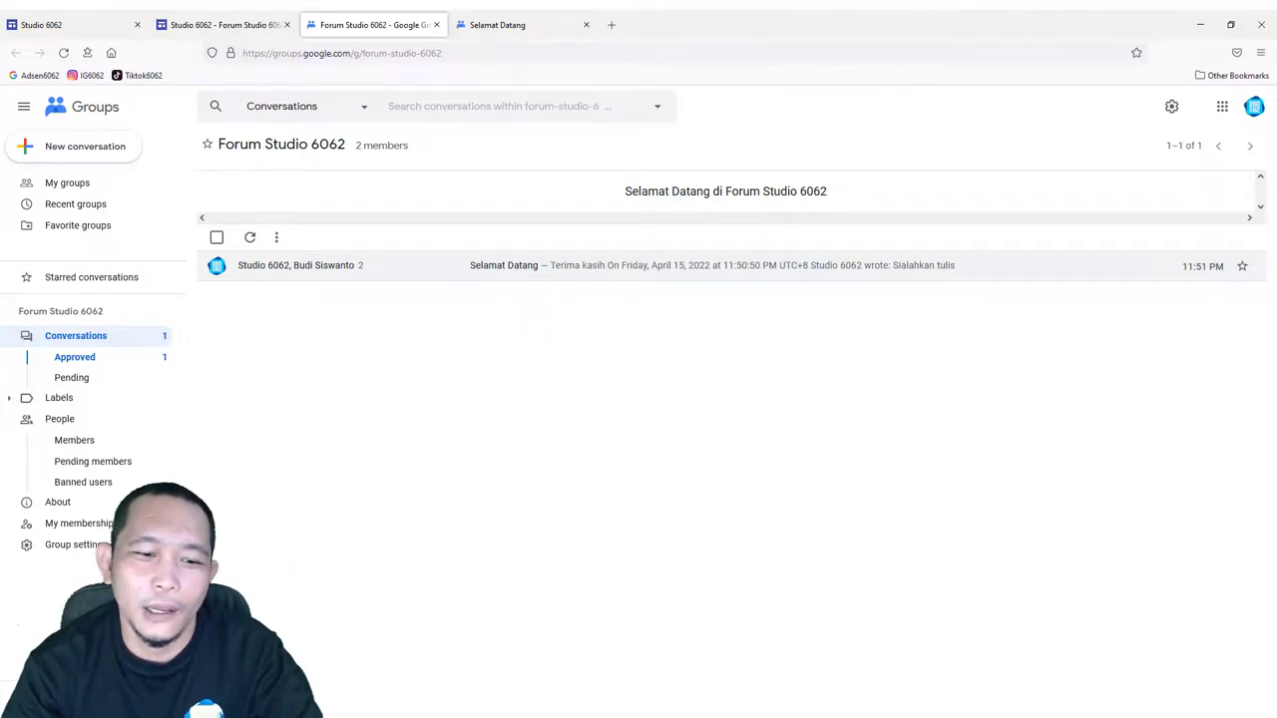
Switch to the member's Google Chrome, reload the thread and start a new conversation with the subject "Admin tanya dong"
{"action": "key", "text": "alt+Tab"}
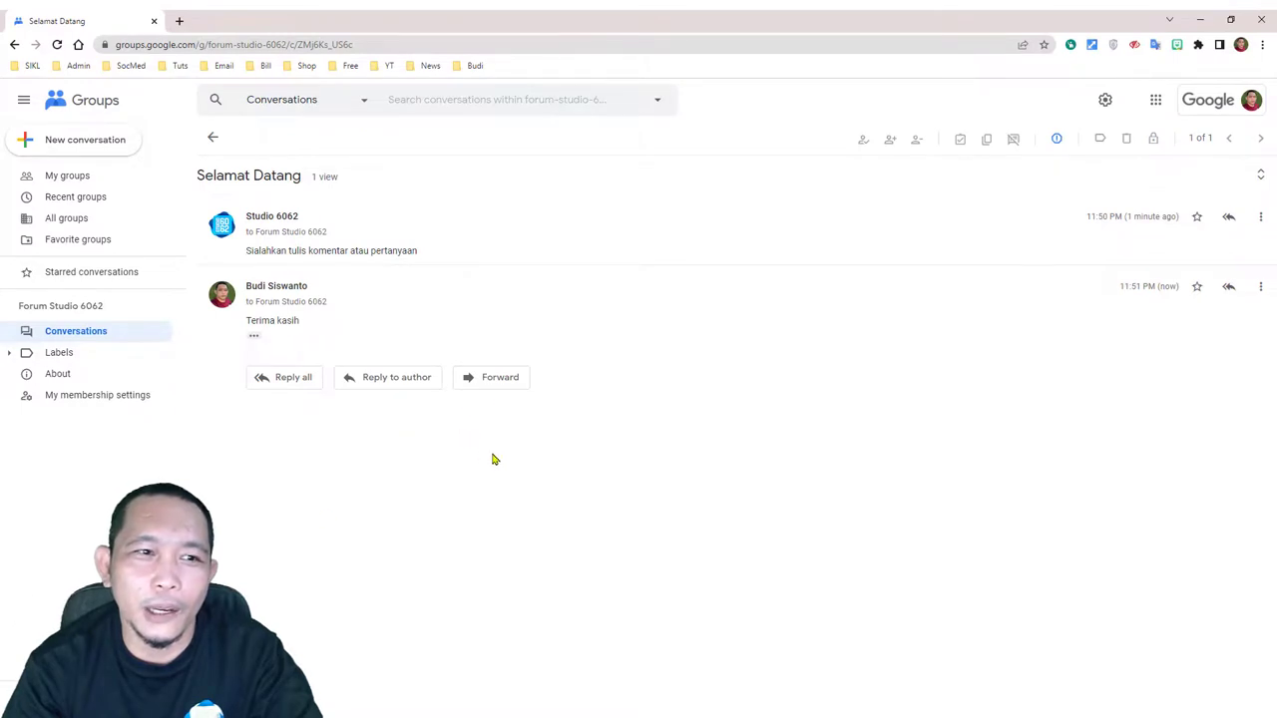
{"action": "left_click", "coordinate": [57, 44]}
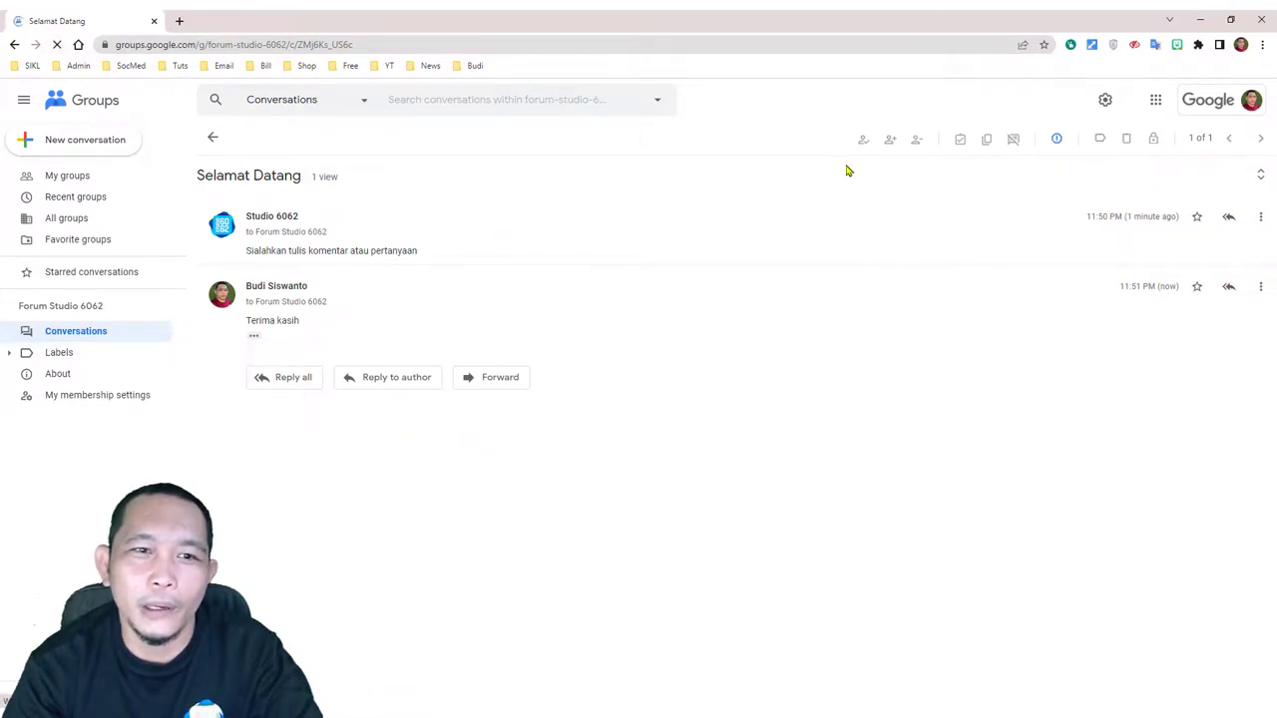
{"action": "left_click", "coordinate": [84, 142]}
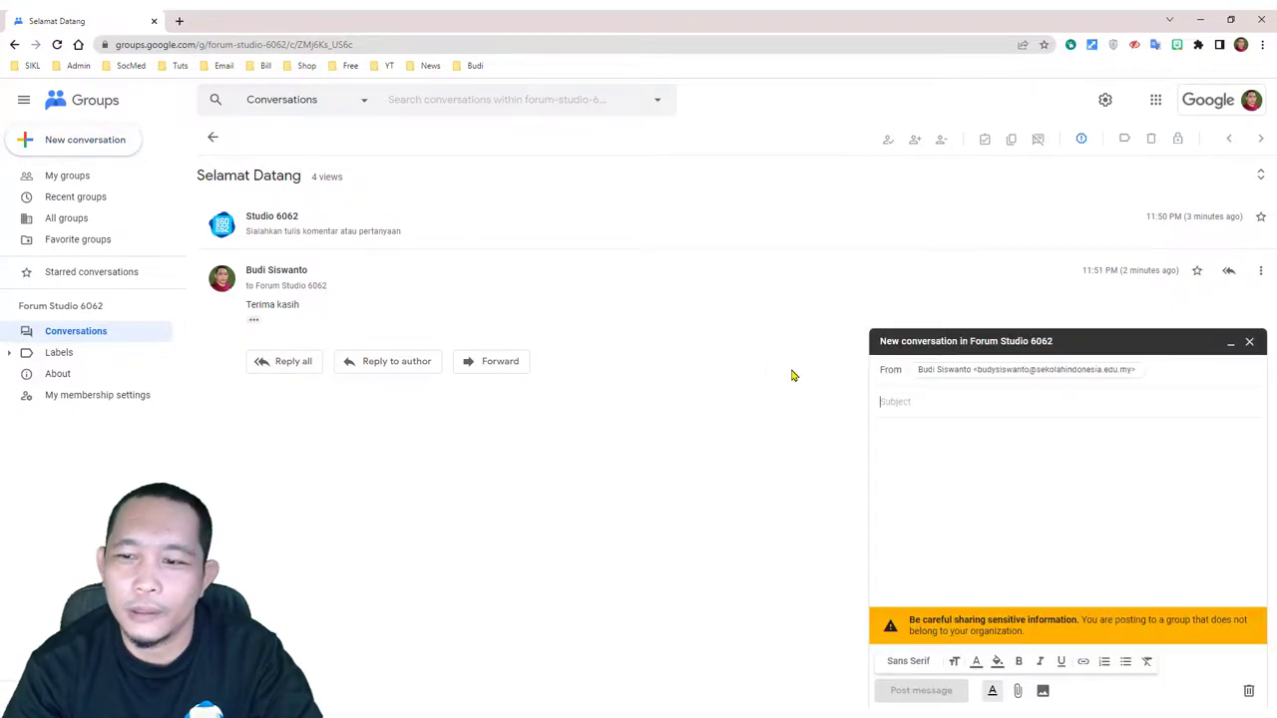
{"action": "left_click", "coordinate": [927, 403]}
{"action": "type", "text": "Admin tanya d"}
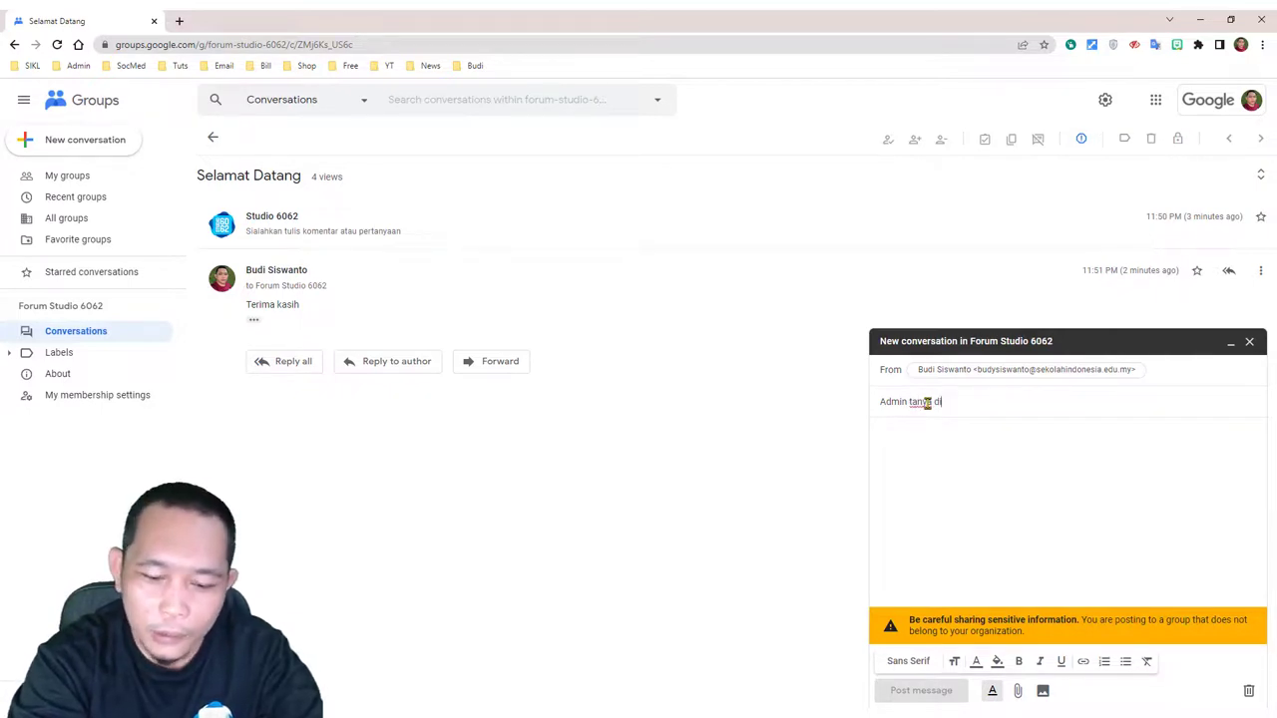
{"action": "type", "text": "ong"}
Write "Bagaimana cara membuat bla bla bla" as the message body and post the conversation to the group
{"action": "left_click", "coordinate": [922, 448]}
{"action": "type", "text": "baga"}
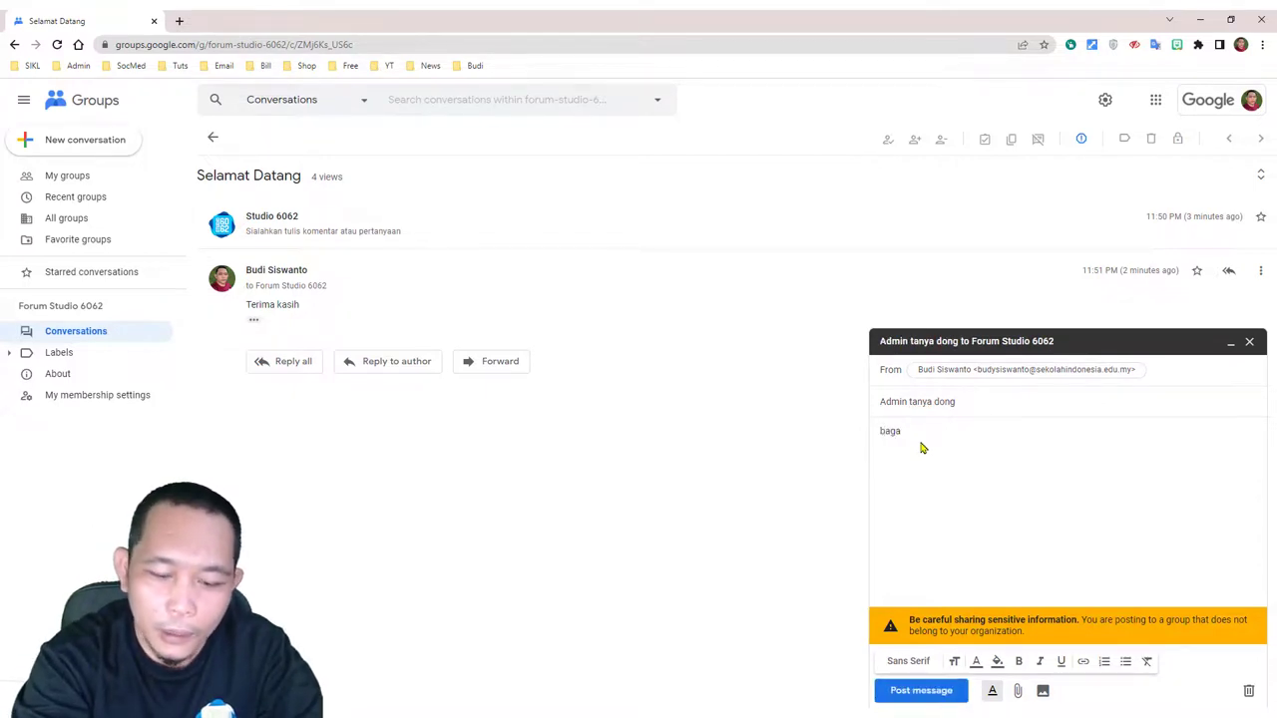
{"action": "type", "text": "imana cara membuat bla bla bla"}
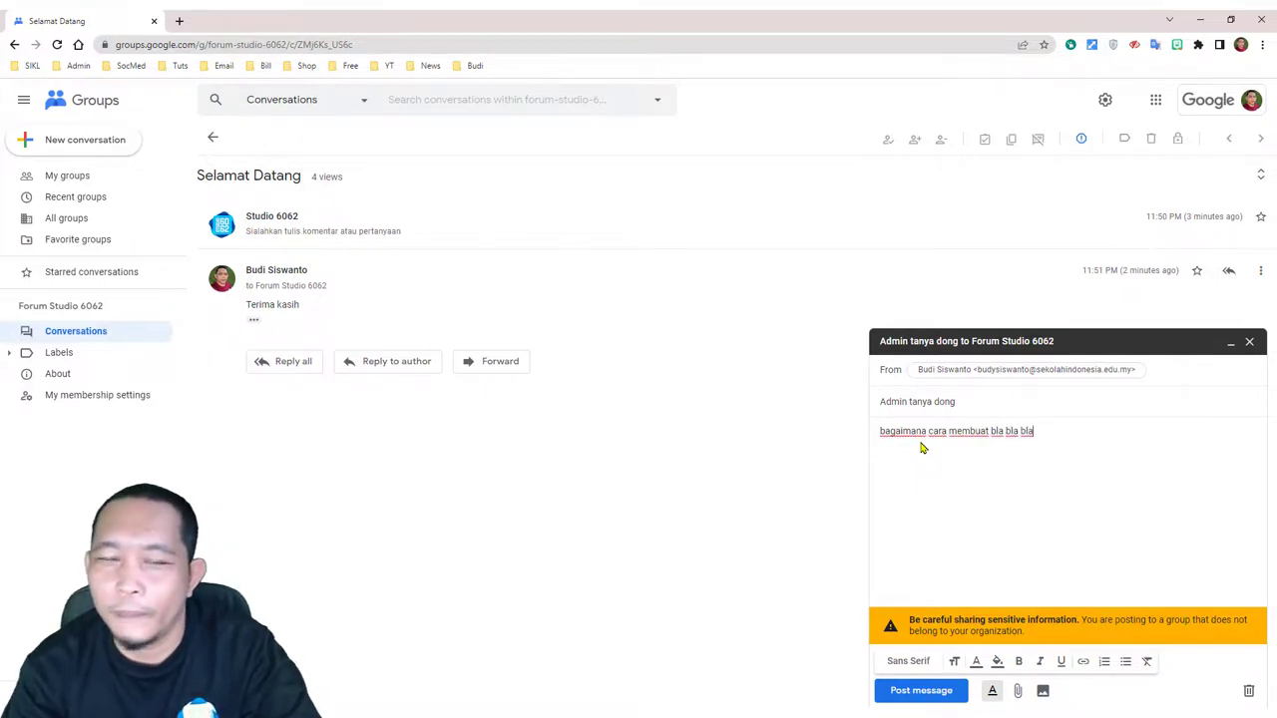
{"action": "left_click_drag", "start_coordinate": [885, 431], "coordinate": [875, 439]}
{"action": "type", "text": "B"}
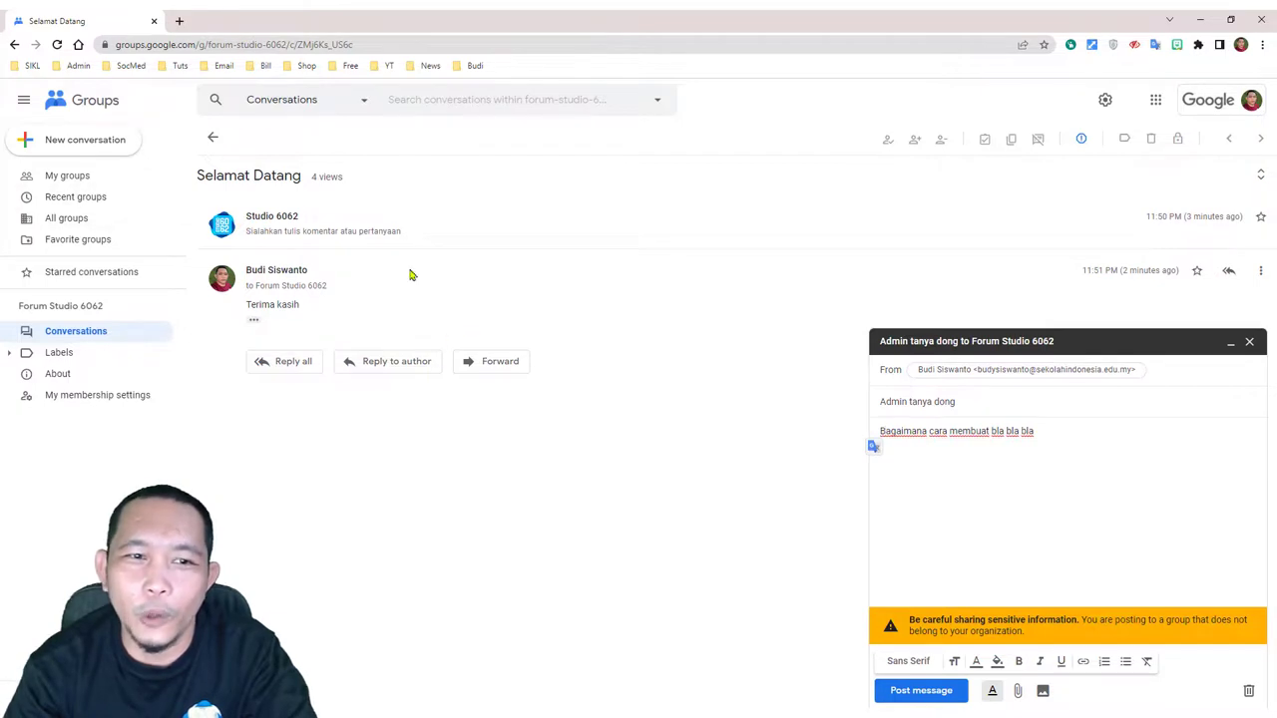
{"action": "left_click", "coordinate": [926, 691]}
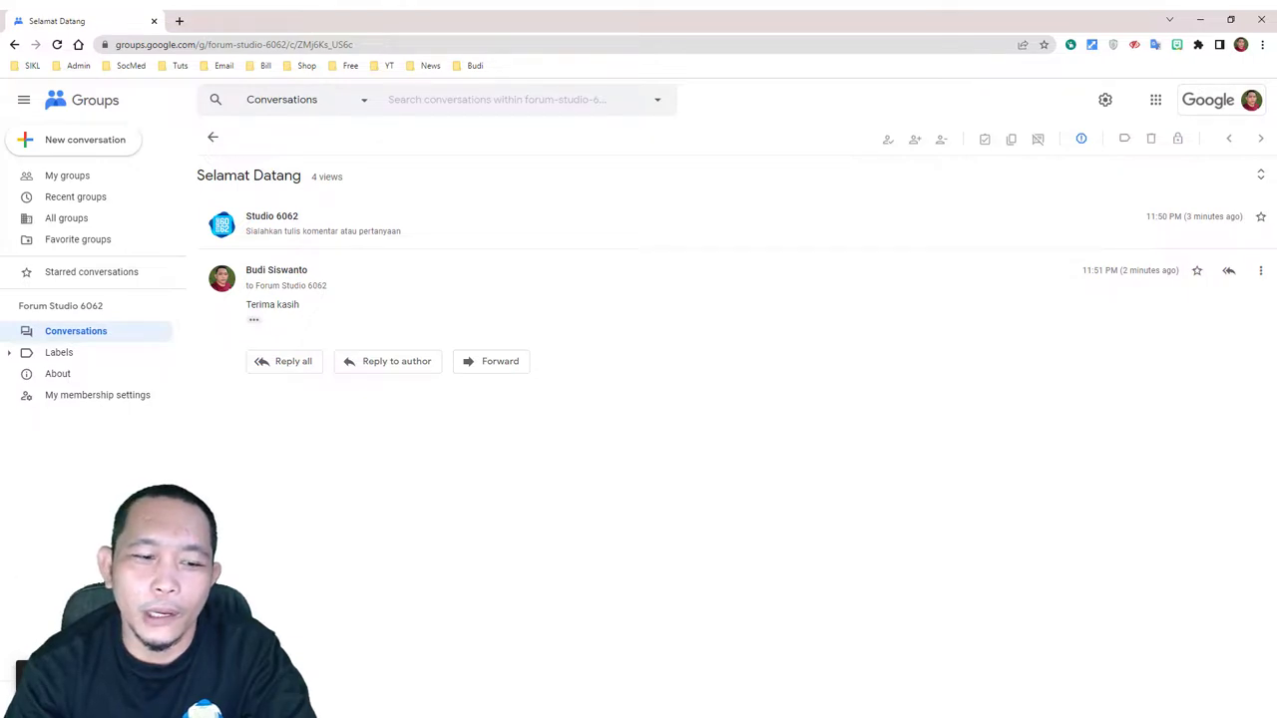
Switch to the group owner's Firefox, reload the Forum Studio 6062 conversation list and open the Admin tanya dong thread
{"action": "key", "text": "alt+Tab"}
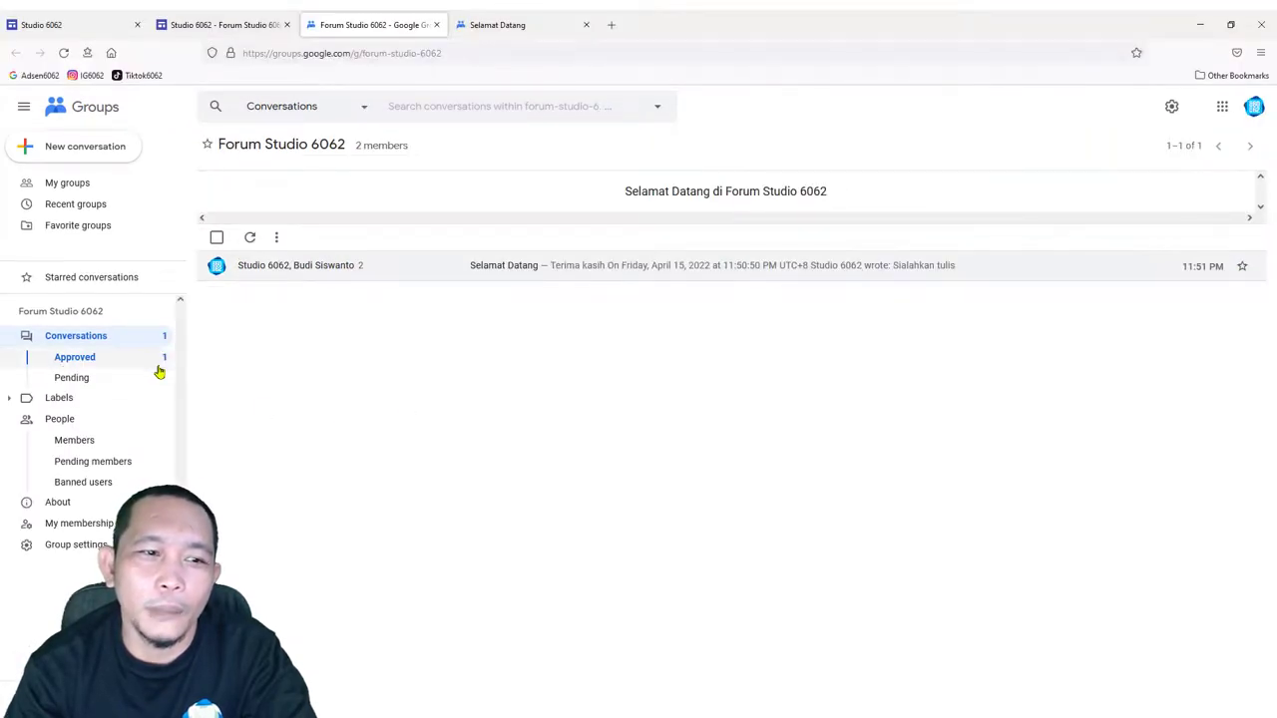
{"action": "left_click", "coordinate": [100, 356]}
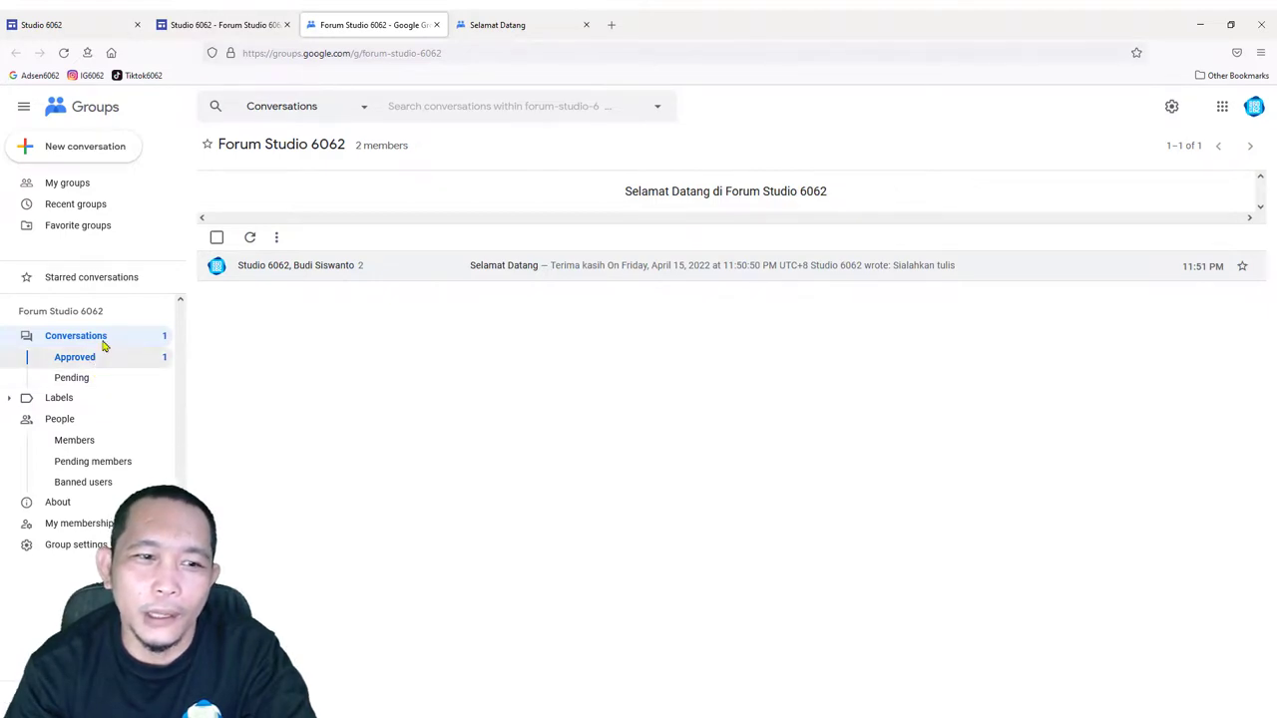
{"action": "left_click", "coordinate": [64, 53]}
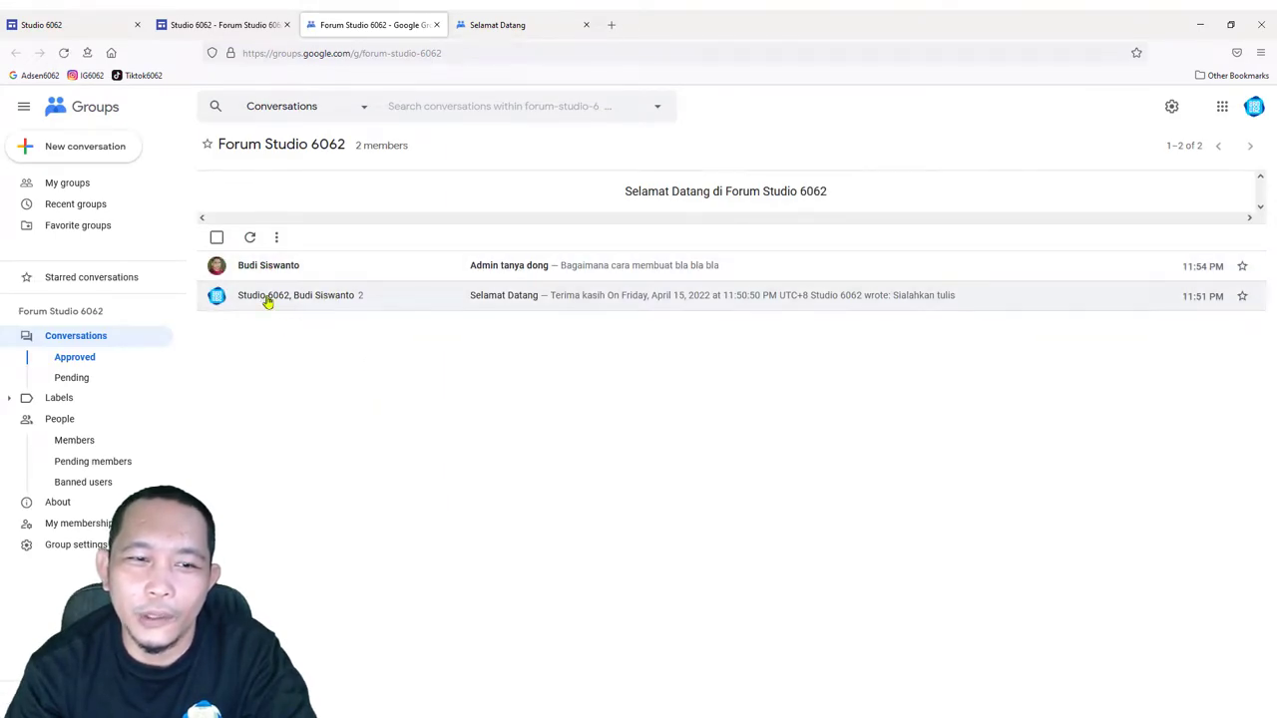
{"action": "left_click", "coordinate": [485, 266]}
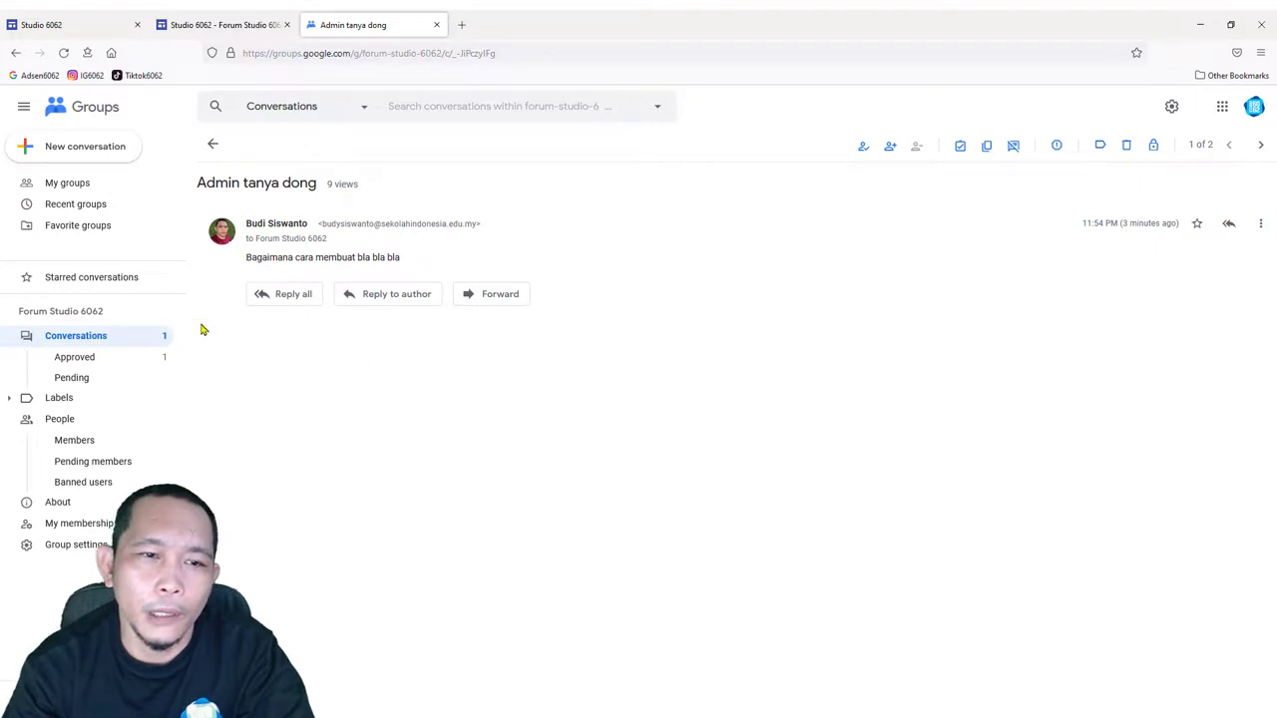
Reply to all in the Admin tanya dong thread with the message "Silahkan" and post it
{"action": "left_click", "coordinate": [302, 296]}
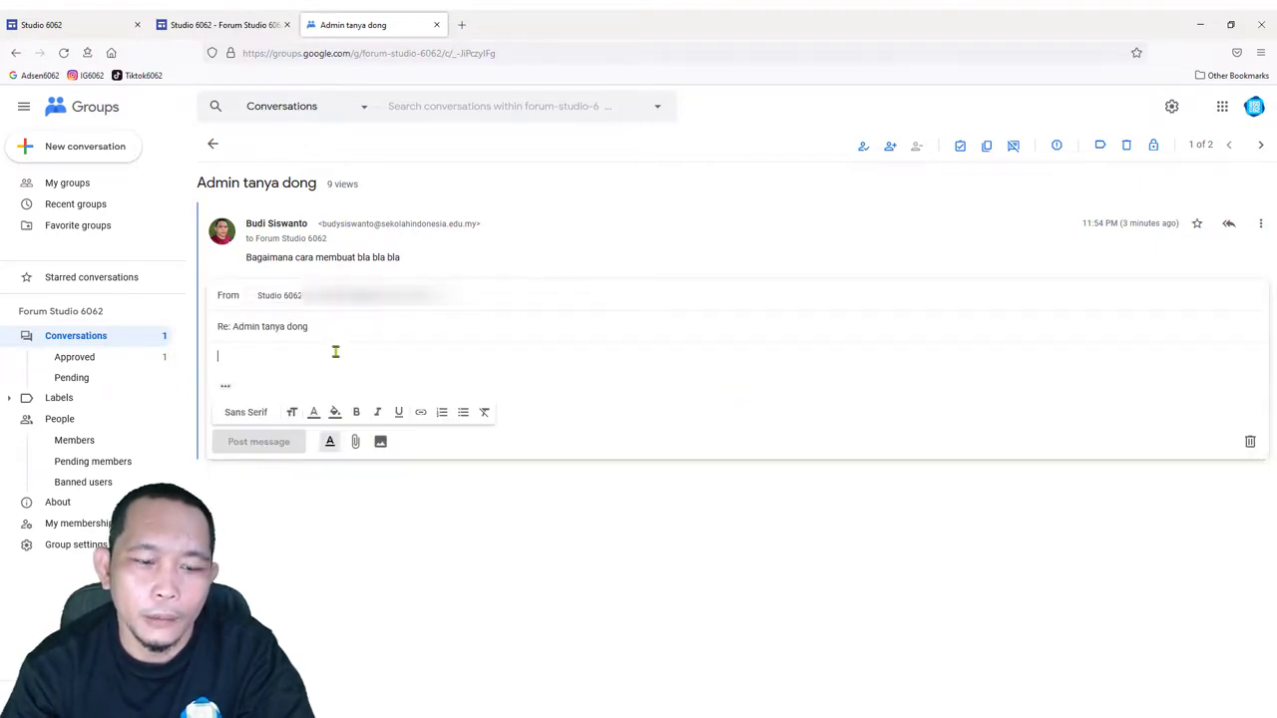
{"action": "type", "text": "Silahkan"}
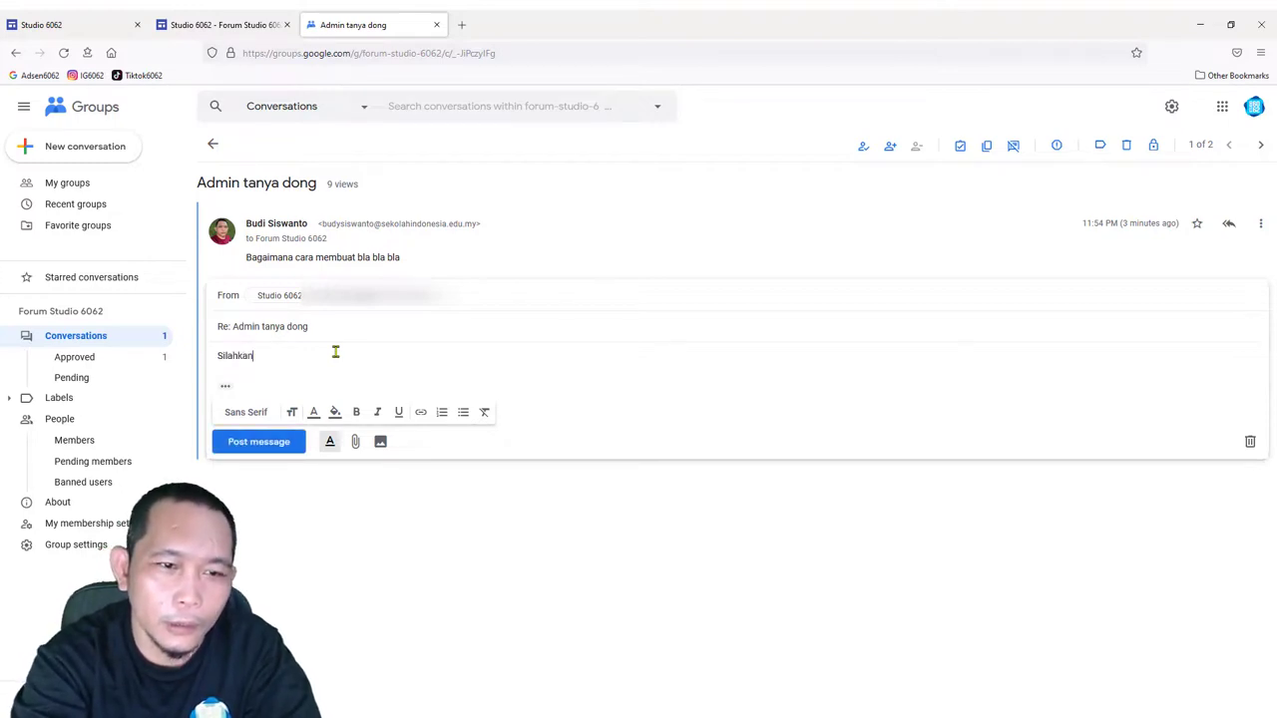
{"action": "left_click", "coordinate": [278, 443]}
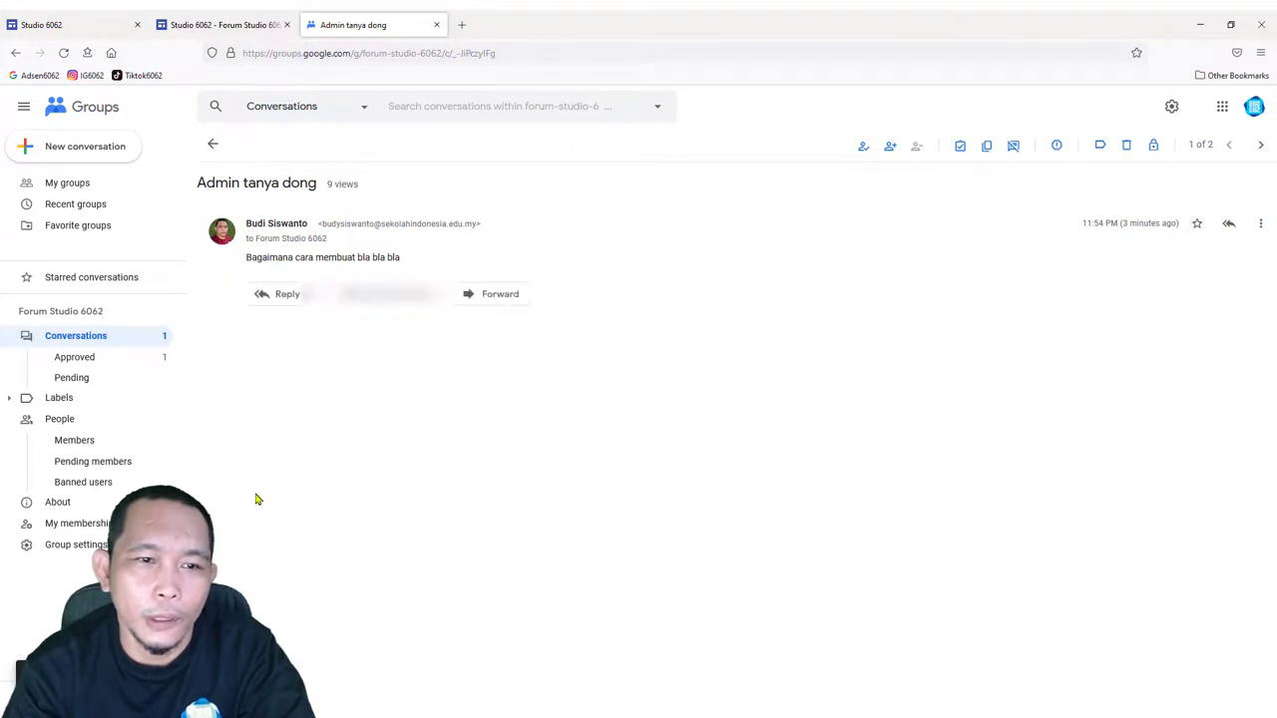
Check the reply in the member's Google Chrome, and in Firefox reload the published Forum Studio 6062 page and open the Admin tanya dong thread
{"action": "key", "text": "alt+Tab"}
{"action": "left_click", "coordinate": [57, 44]}
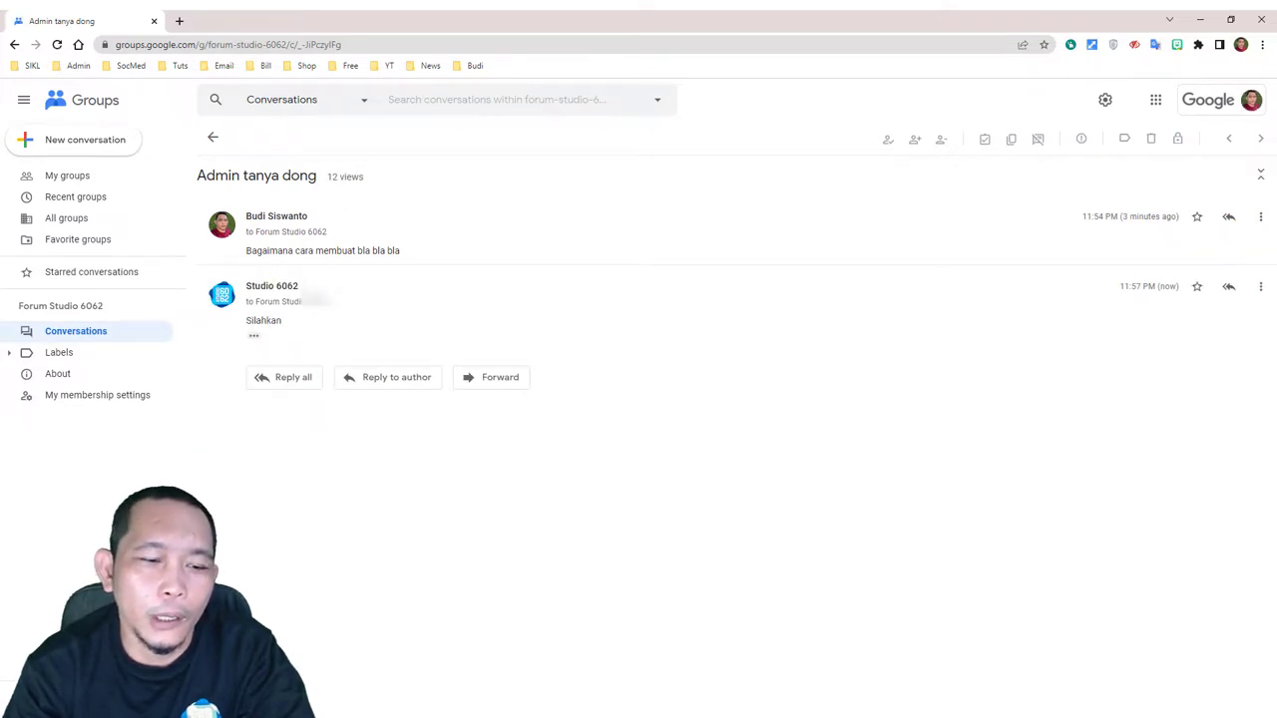
{"action": "key", "text": "alt+Tab"}
{"action": "left_click", "coordinate": [221, 24]}
{"action": "left_click", "coordinate": [64, 53]}
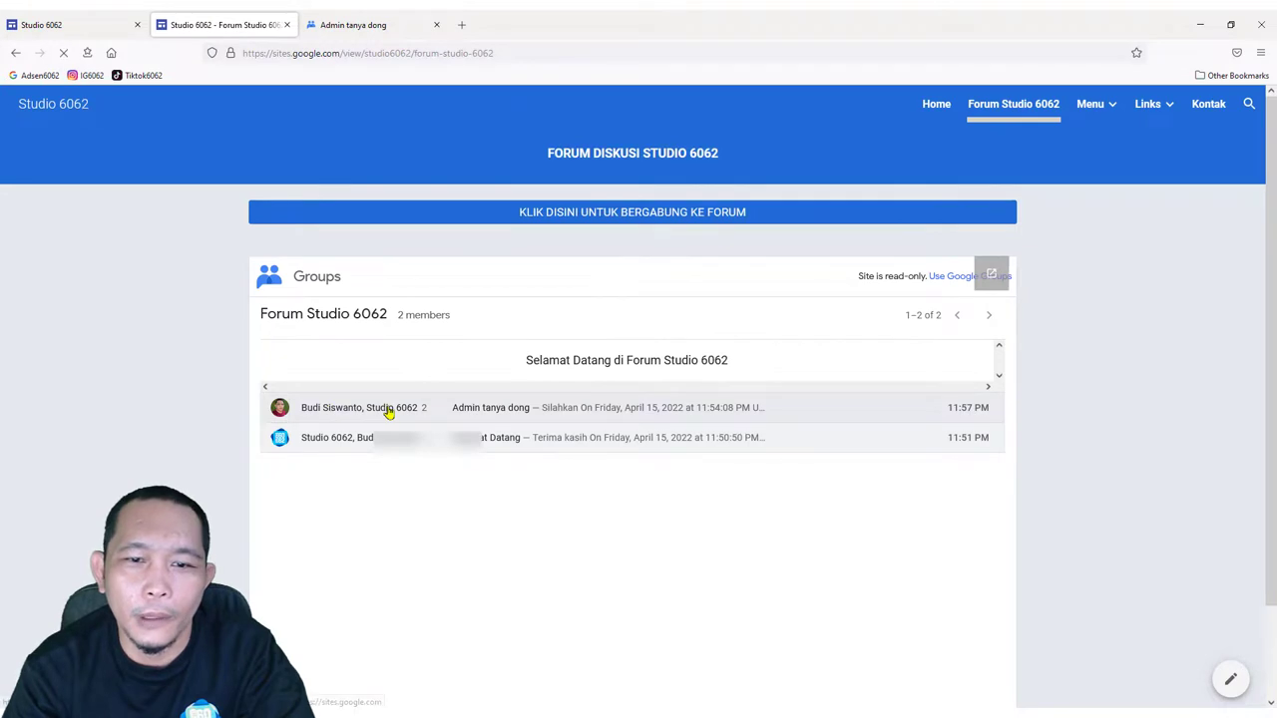
{"action": "left_click", "coordinate": [390, 409]}
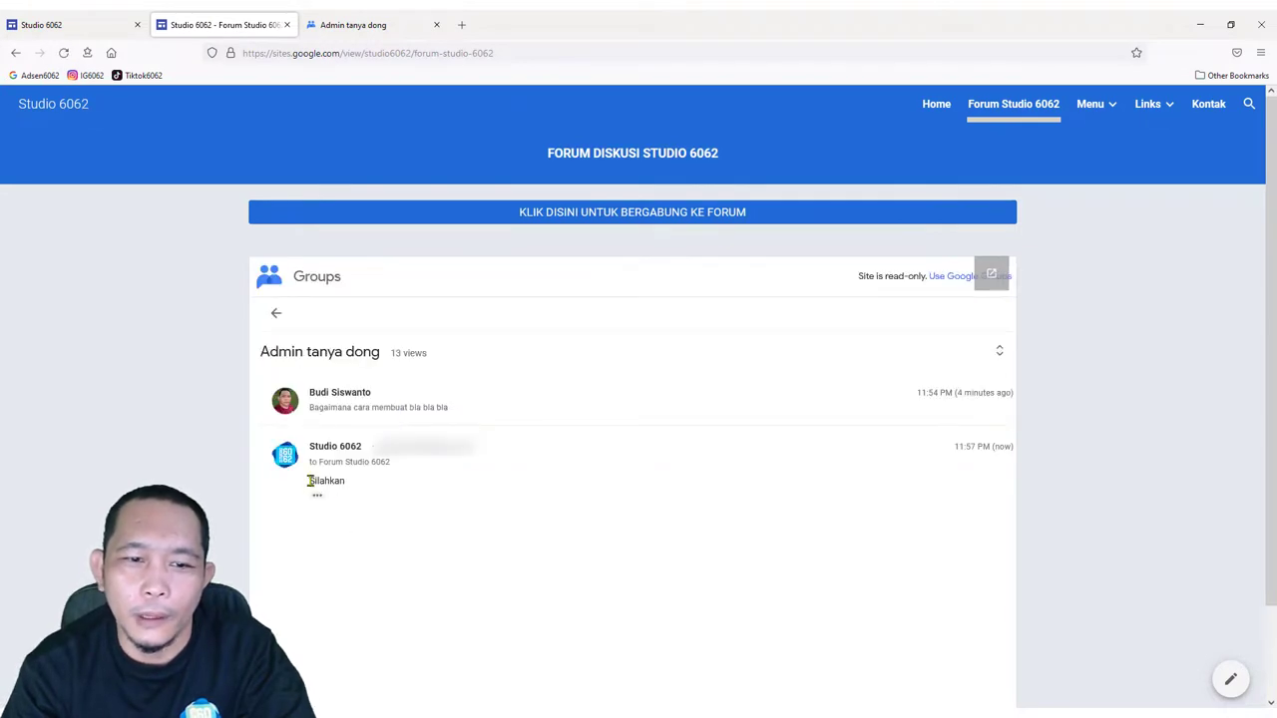